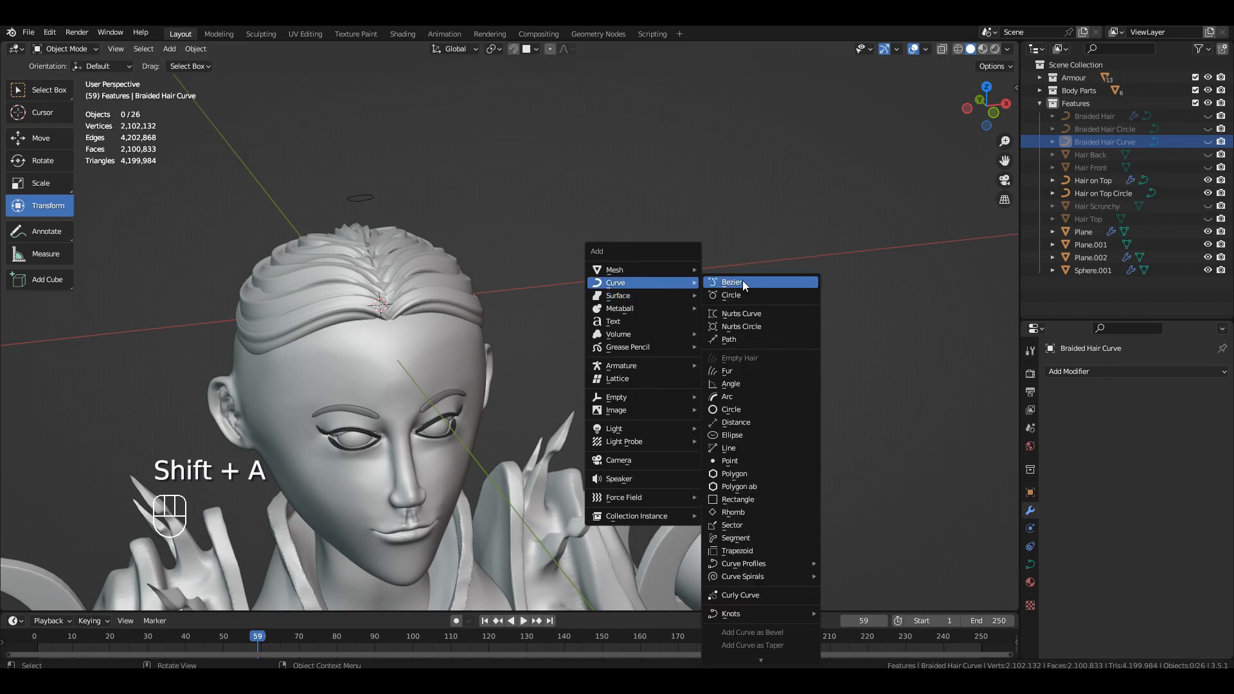
# - Add a Bezier circle, move it about 1 m along X beside the head, and scale it by 0.1
pyautogui.click(769, 296)
pyautogui.moveTo(443, 298); pyautogui.dragTo(711, 314)
pyautogui.press('s')
pyautogui.press('KP_0')
pyautogui.press('KP_Decimal')
pyautogui.press('1')
pyautogui.click(707, 318)
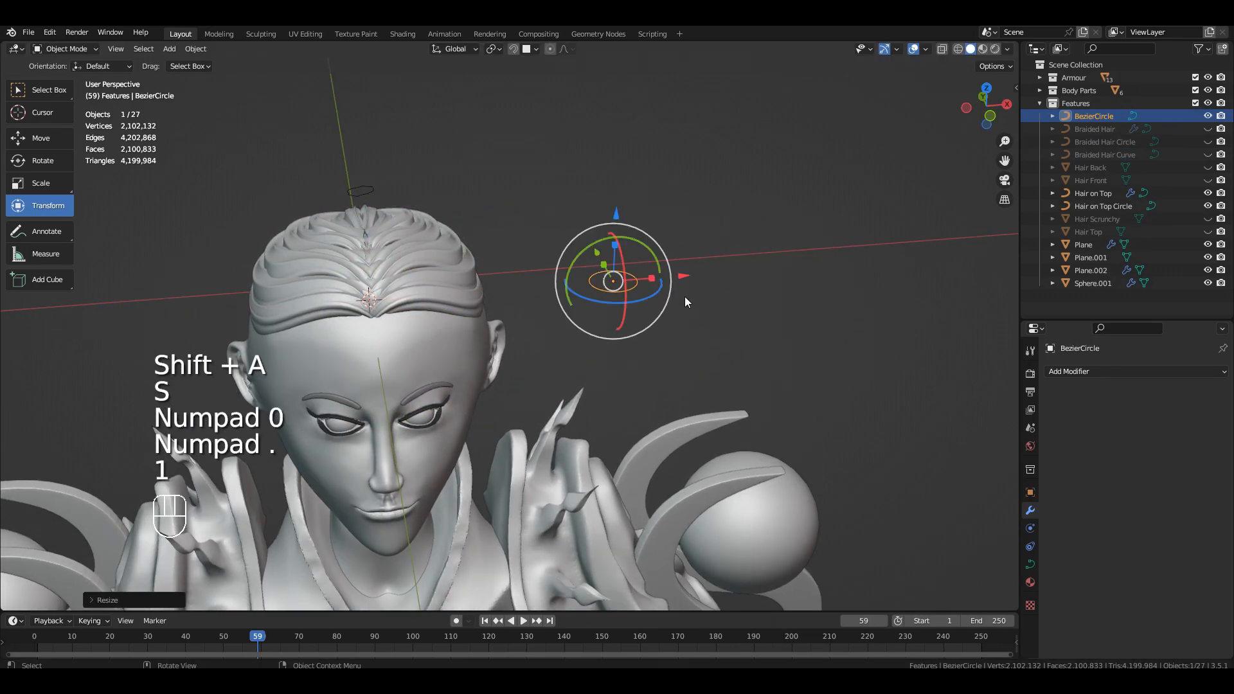
# - Set the circle's location to X 1 m, Y 0 m and Z 0 m
pyautogui.moveTo(707, 318); pyautogui.dragTo(803, 281, button='middle')
pyautogui.press('n')
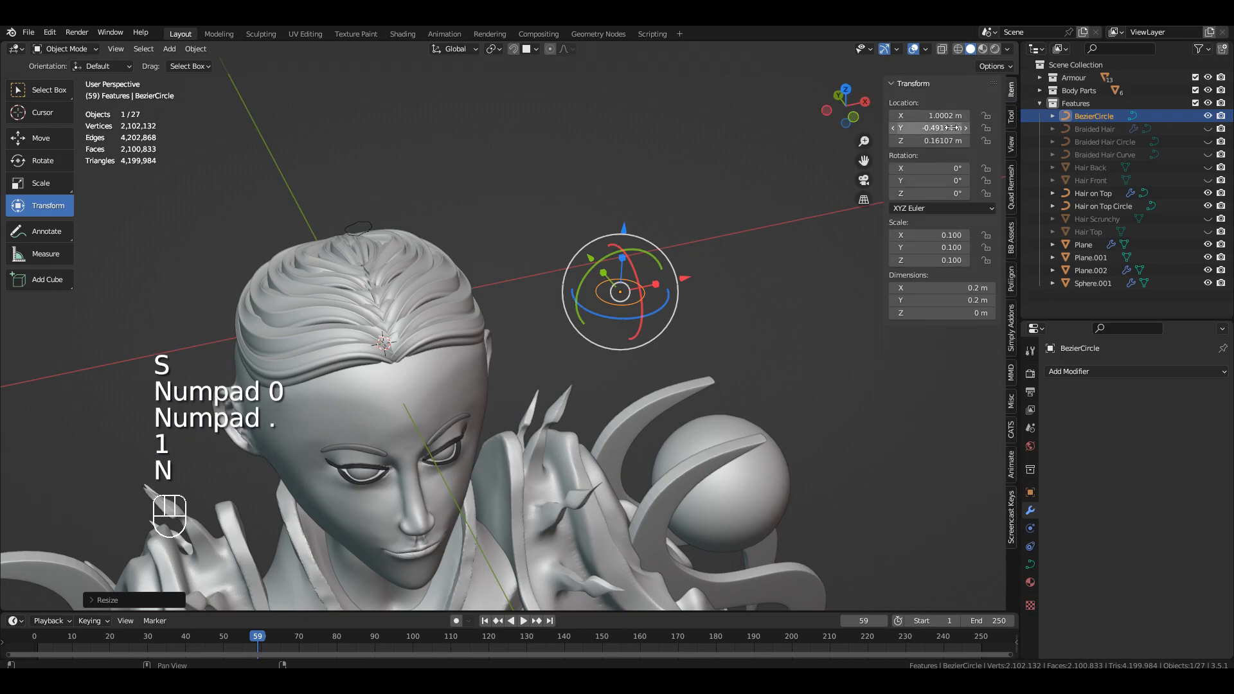
pyautogui.write('0')
pyautogui.press('Return')
pyautogui.moveTo(726, 199); pyautogui.dragTo(713, 228, button='middle')
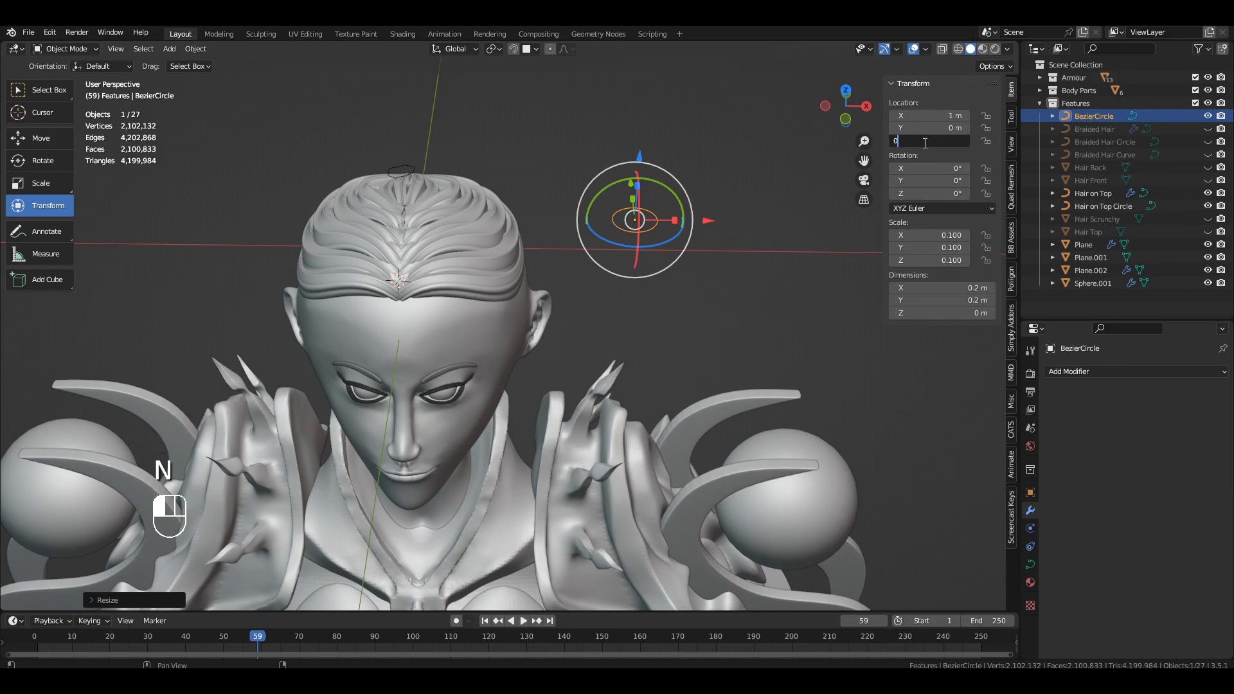
pyautogui.press('Return')
pyautogui.press('n')
# - Move the Bezier circle a little farther from the head along the X axis and deselect it
pyautogui.moveTo(696, 244); pyautogui.dragTo(693, 286, button='middle')
pyautogui.click(515, 321)
pyautogui.click(520, 323)
pyautogui.hotkey('shift', 's')
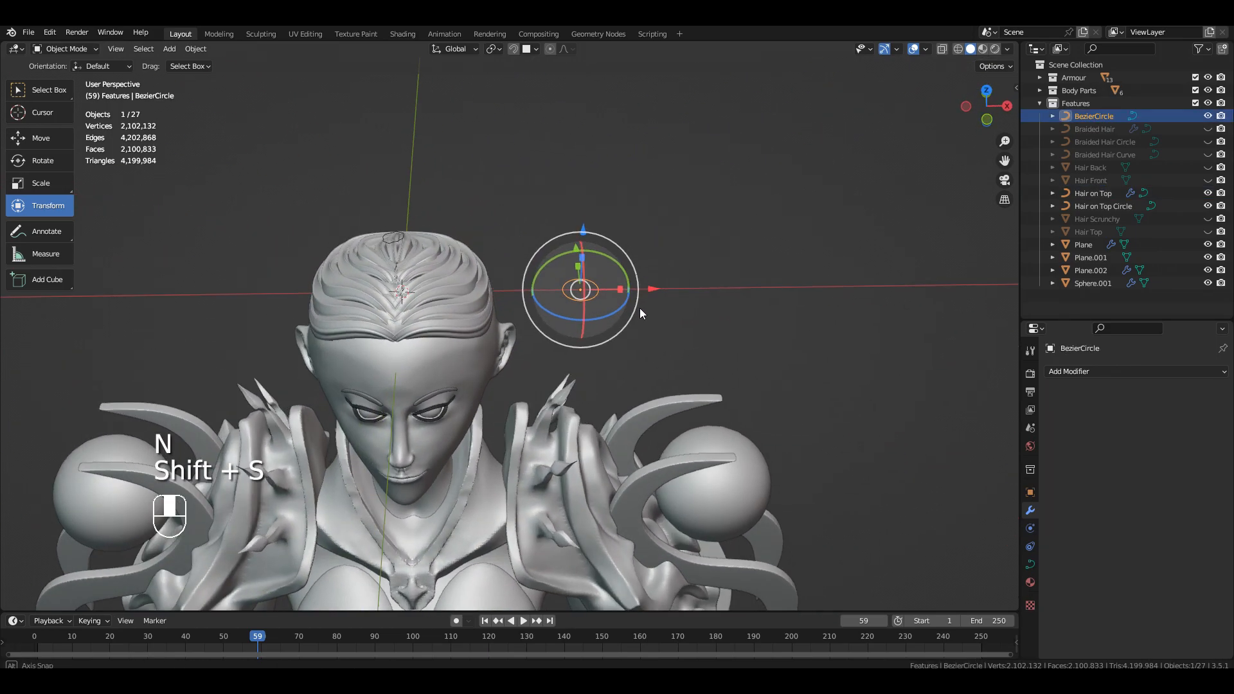
pyautogui.moveTo(639, 307); pyautogui.dragTo(691, 284)
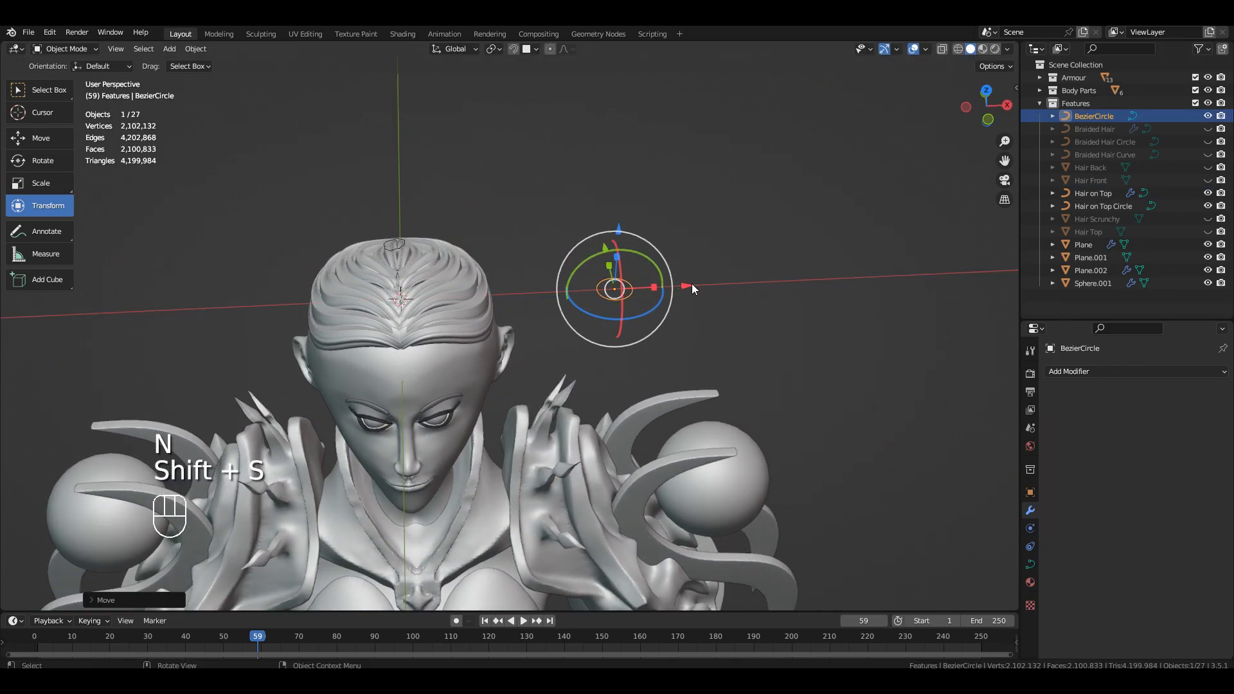
pyautogui.scroll(2, 712, 313)
pyautogui.click(789, 255)
# - Add a curve path and move it along X from the head to just beside the Bezier circle
pyautogui.moveTo(712, 267); pyautogui.dragTo(723, 264, button='middle')
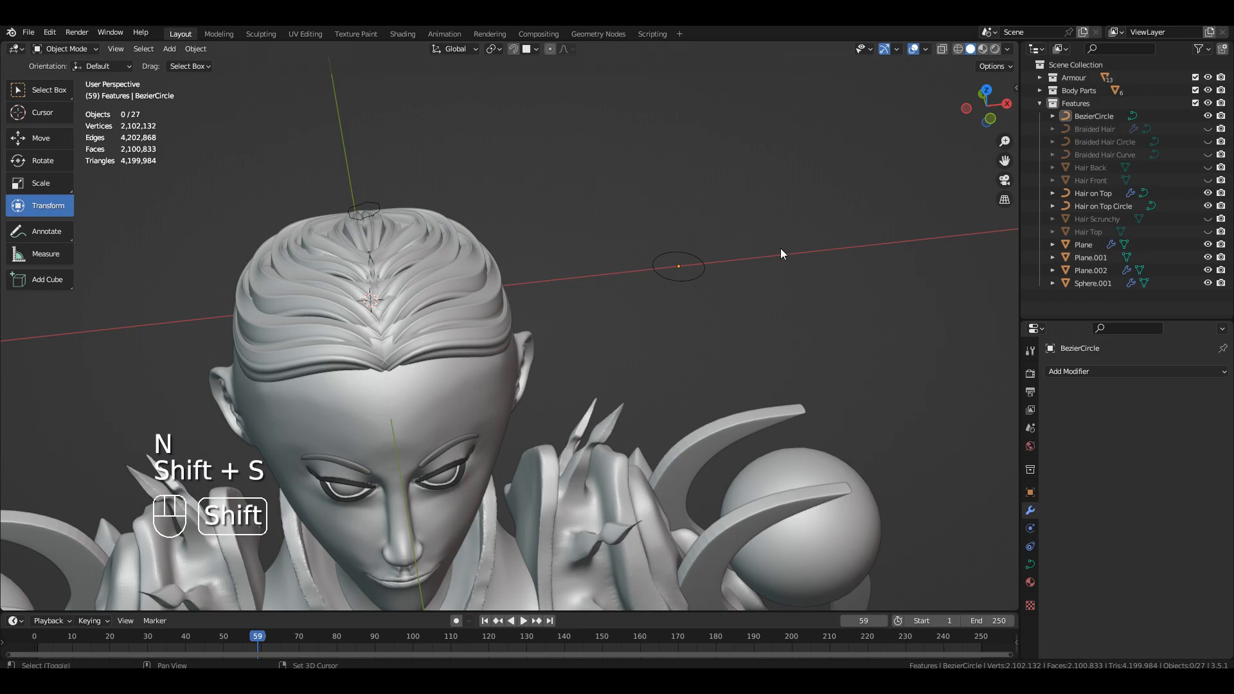
pyautogui.hotkey('shift', 'a')
pyautogui.moveTo(782, 250)
pyautogui.click(834, 305)
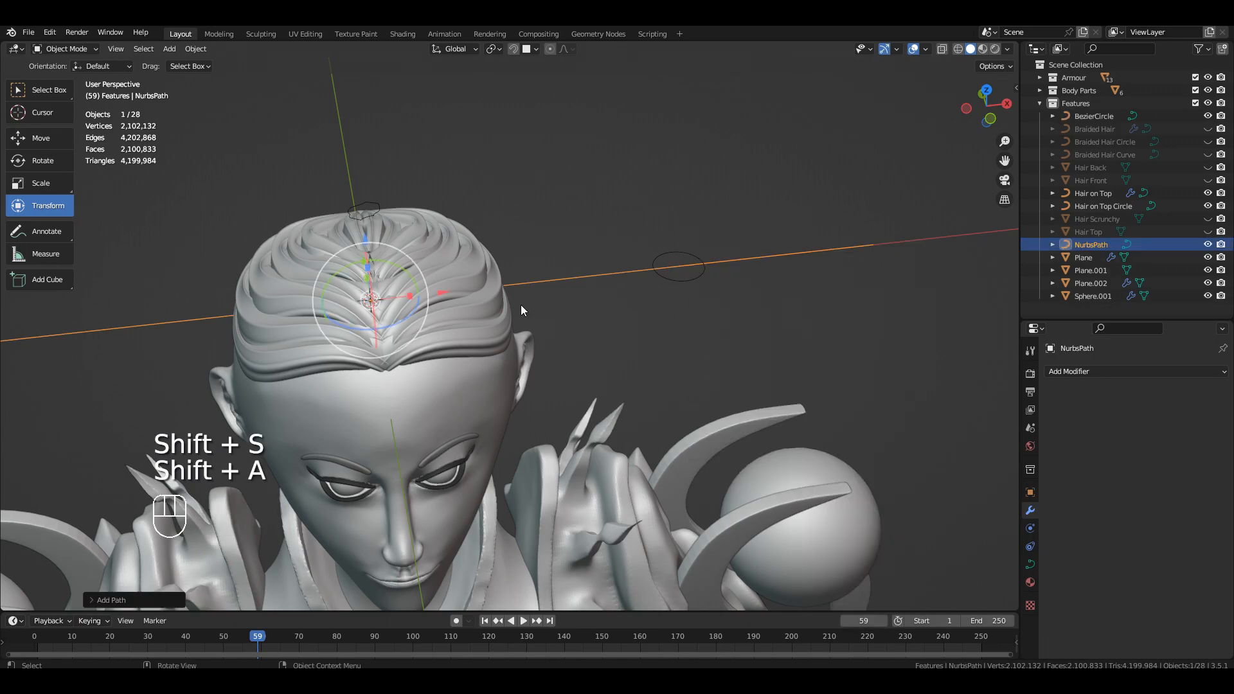
pyautogui.moveTo(465, 292); pyautogui.dragTo(706, 263)
pyautogui.press('r')
pyautogui.press('r')
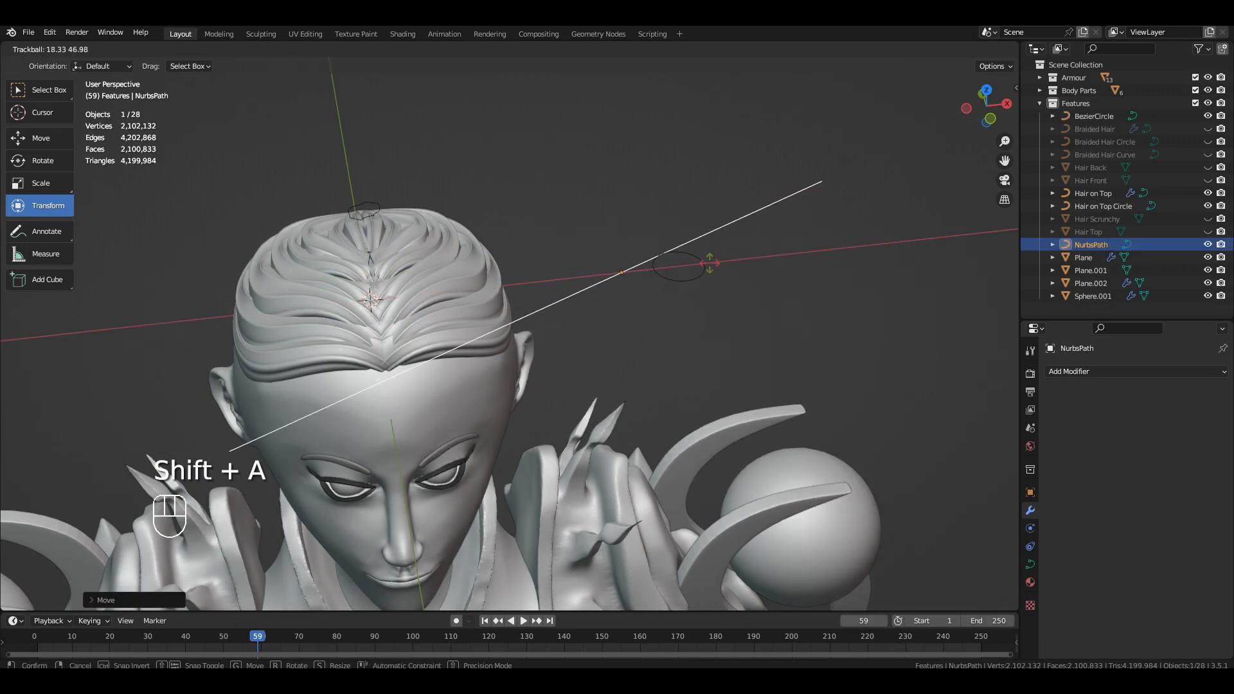
pyautogui.hotkey('ctrl', 'z')
# - Rotate the path 90° about the Y axis so it stands upright
pyautogui.press('r')
pyautogui.press('y')
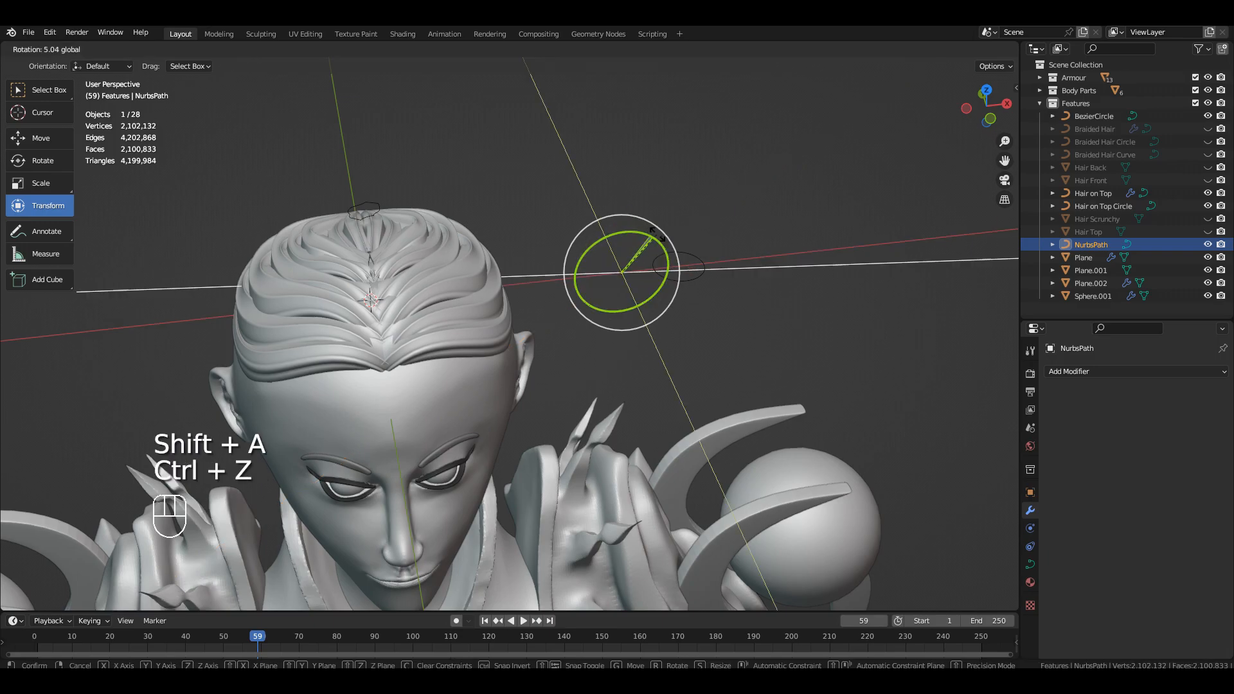
pyautogui.press('9')
pyautogui.press('0')
pyautogui.click(692, 266)
# - Scale the upright path down, adjusting its length along the Z axis to roughly the head's height
pyautogui.moveTo(625, 241)
pyautogui.mouseDown()
pyautogui.moveTo(622, 266)
pyautogui.moveTo(630, 253)
pyautogui.mouseUp()
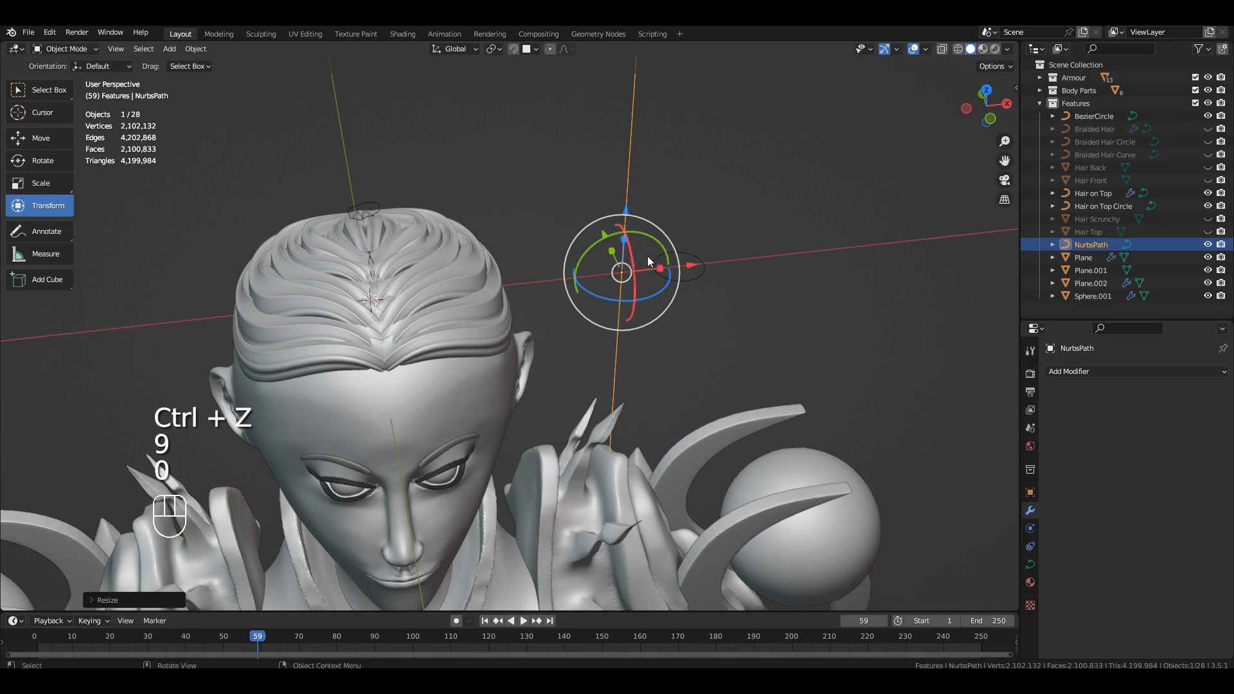
pyautogui.moveTo(808, 337); pyautogui.dragTo(782, 326, button='middle')
pyautogui.press('s')
pyautogui.press('z')
pyautogui.click(704, 282)
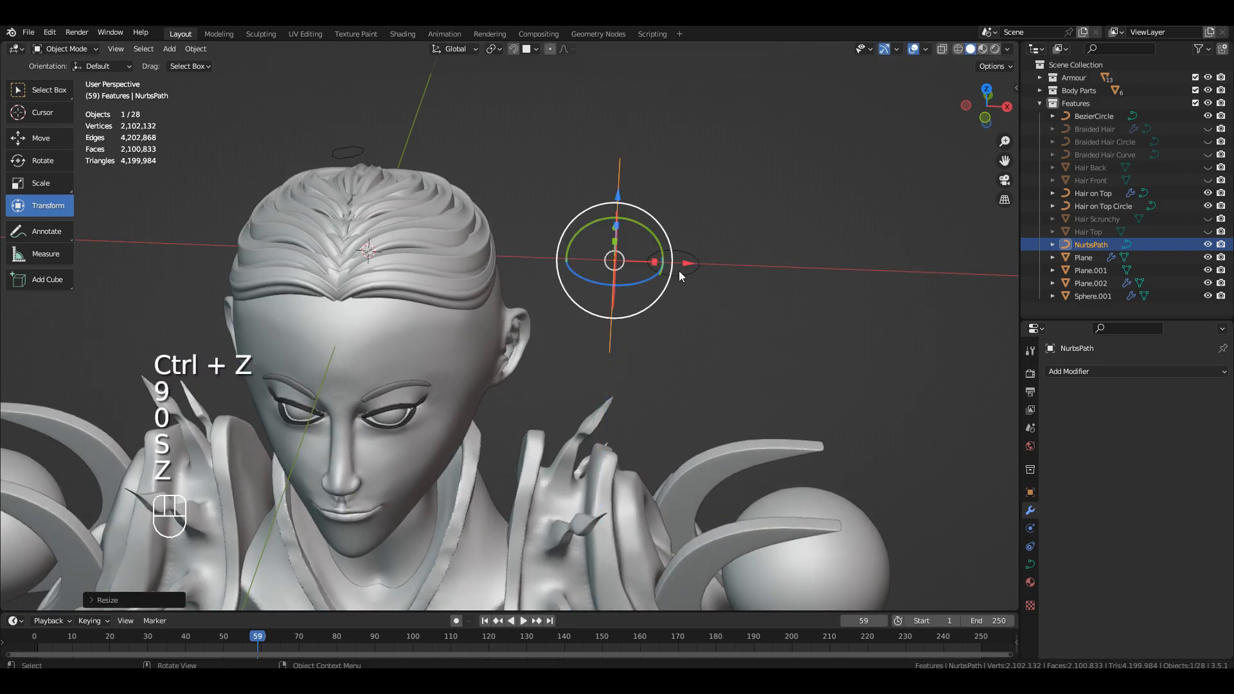
pyautogui.moveTo(678, 271); pyautogui.dragTo(720, 249, button='middle')
pyautogui.press('s')
pyautogui.press('z')
pyautogui.click(757, 339)
# - Move the upright path along X closer to the head, away from the Bezier circle
pyautogui.moveTo(685, 261); pyautogui.dragTo(619, 263)
pyautogui.moveTo(621, 265); pyautogui.dragTo(666, 270, button='middle')
pyautogui.moveTo(666, 270); pyautogui.dragTo(651, 355, button='middle')
pyautogui.scroll(2, 641, 282)
# - Set the path's geometry bevel to Object and pick the BezierCircle as its profile
pyautogui.click(1031, 565)
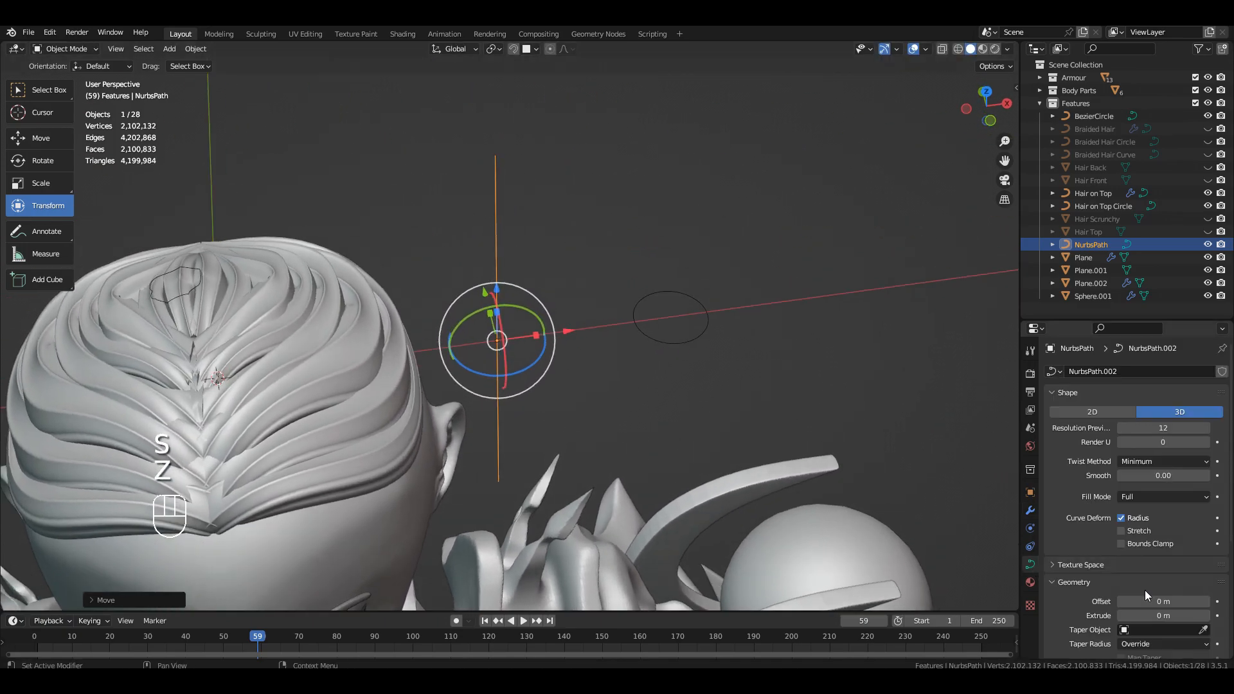
pyautogui.click(1054, 394)
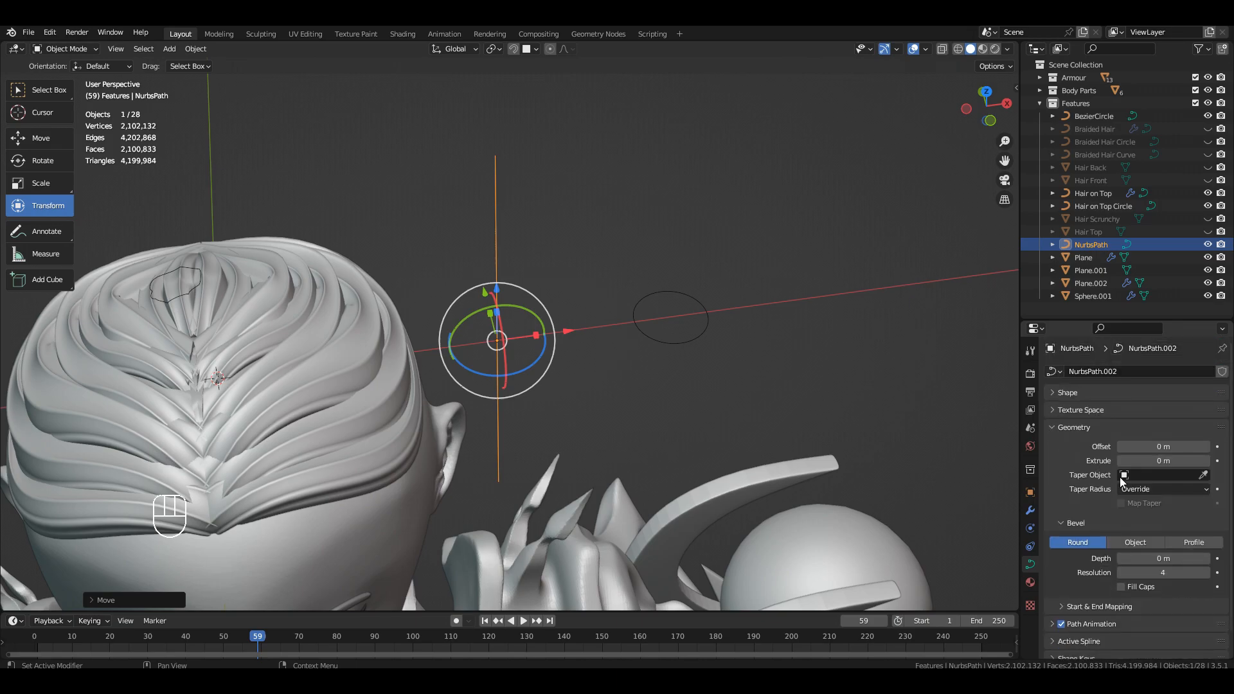
pyautogui.click(699, 334)
pyautogui.scroll(-2, 668, 337)
pyautogui.keyDown('shift'); pyautogui.moveTo(634, 340); pyautogui.dragTo(642, 296, button='middle'); pyautogui.keyUp('shift')
pyautogui.scroll(1, 641, 295)
pyautogui.moveTo(641, 295)
pyautogui.mouseDown(button='middle')
pyautogui.moveTo(610, 290)
pyautogui.moveTo(648, 288)
pyautogui.mouseUp(button='middle')
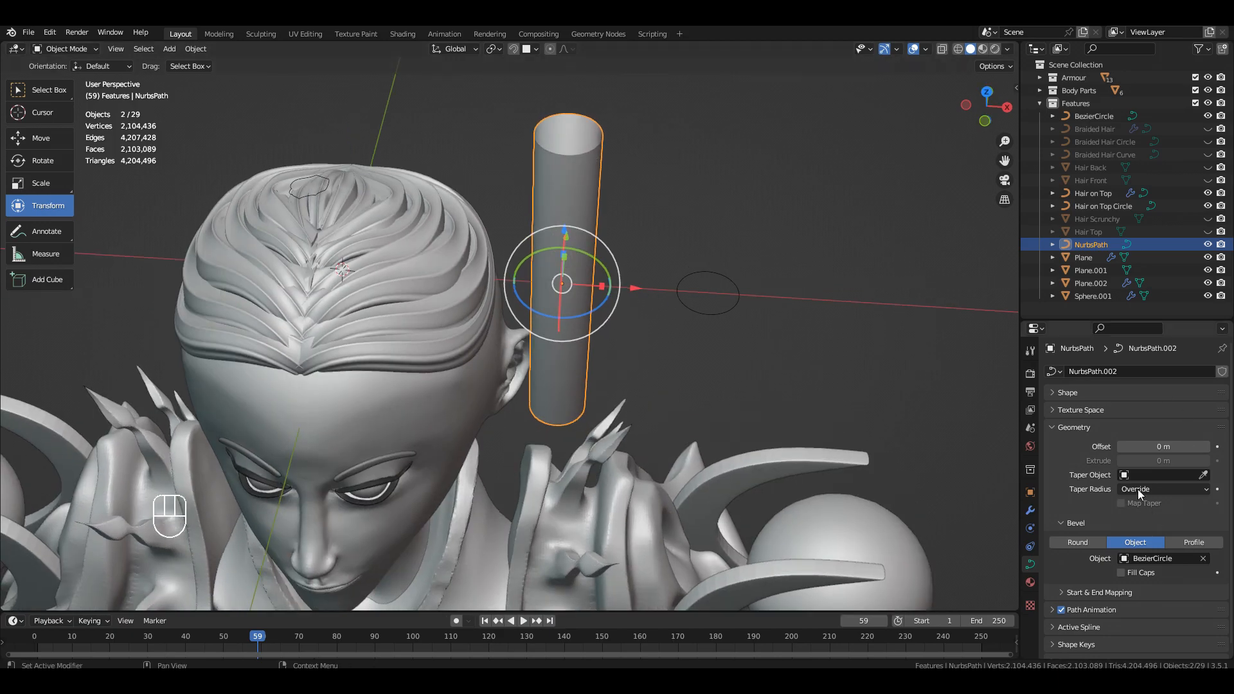
# - Scale the Bezier circle by 0.5 to make the tube thinner
pyautogui.click(738, 307)
pyautogui.press('s')
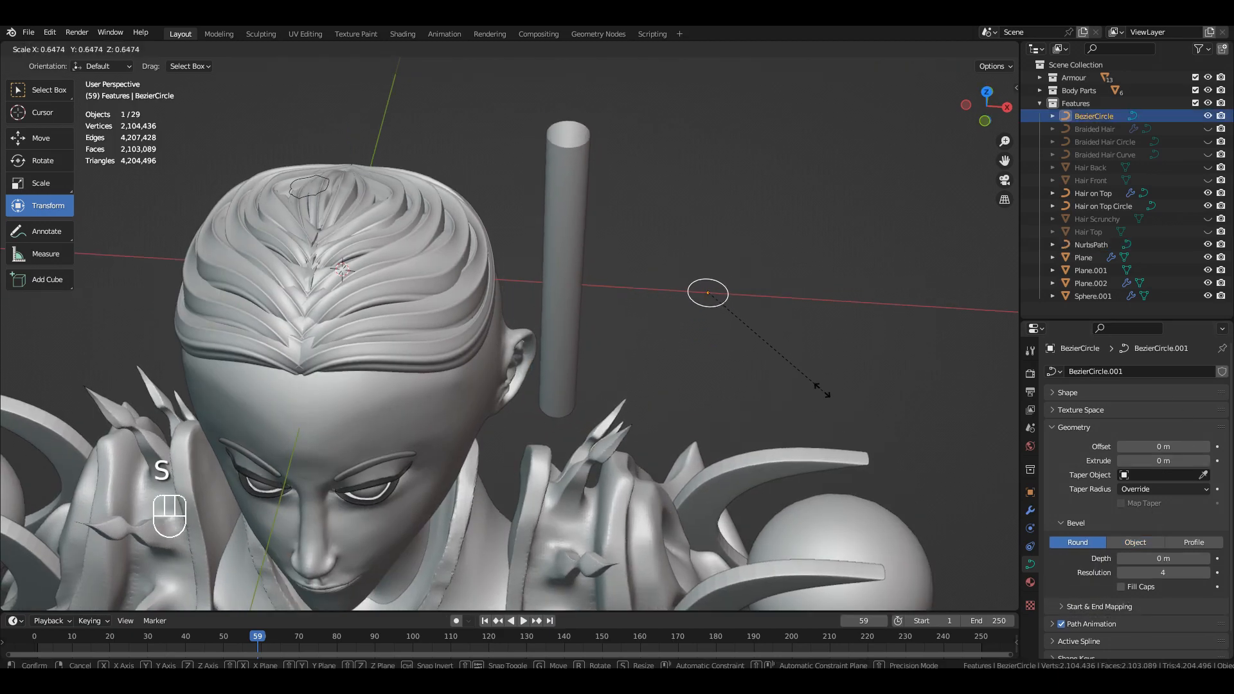
pyautogui.write('0.5')
pyautogui.click(811, 376)
pyautogui.keyDown('shift'); pyautogui.moveTo(718, 278); pyautogui.dragTo(649, 315, button='middle'); pyautogui.keyUp('shift')
pyautogui.moveTo(649, 315); pyautogui.dragTo(656, 340, button='middle')
pyautogui.scroll(5, 654, 327)
pyautogui.scroll(-3, 653, 323)
pyautogui.scroll(-3, 655, 366)
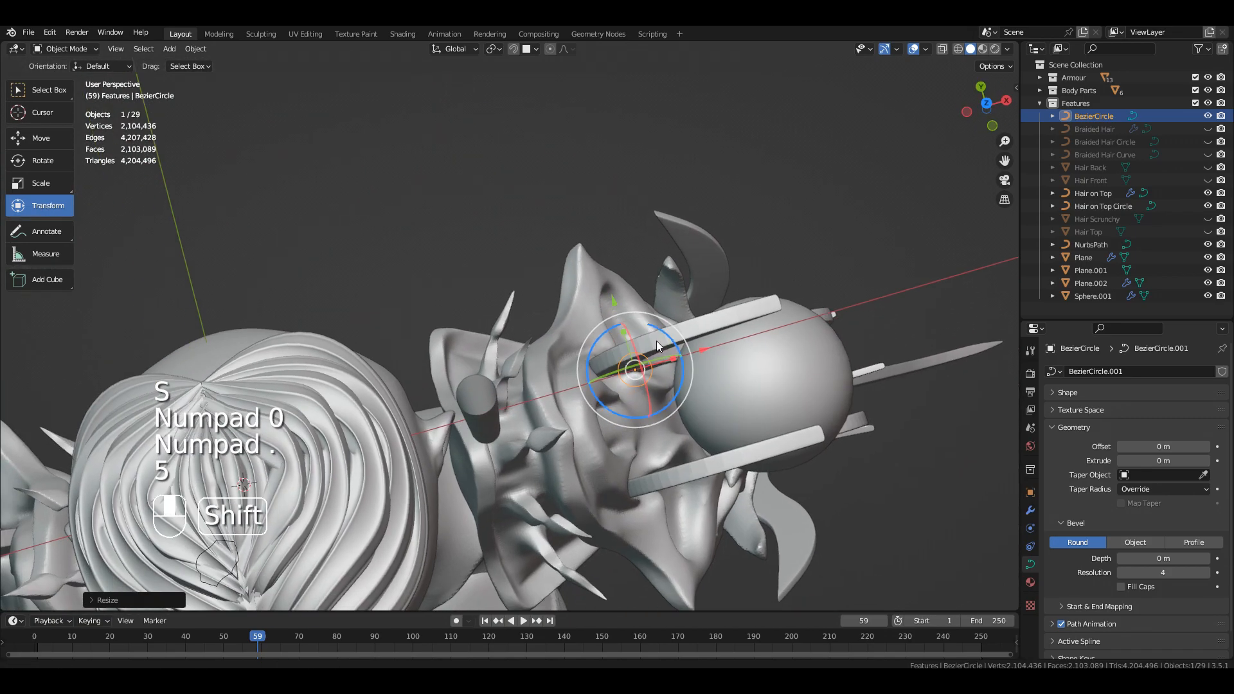
# - Move the Bezier circle along X toward the tube and shift it along Y off the red axis line
pyautogui.moveTo(704, 353); pyautogui.dragTo(628, 369)
pyautogui.rightClick(568, 356)
pyautogui.moveTo(626, 386); pyautogui.dragTo(617, 353, button='middle')
pyautogui.moveTo(538, 349); pyautogui.dragTo(540, 249)
pyautogui.scroll(2, 543, 254)
# - Enter Edit Mode on the Bezier circle and subdivide all of its segments once
pyautogui.press('Tab')
pyautogui.scroll(3, 548, 257)
pyautogui.moveTo(543, 233); pyautogui.dragTo(565, 262, button='middle')
pyautogui.keyDown('shift'); pyautogui.moveTo(412, 469); pyautogui.dragTo(490, 331, button='middle'); pyautogui.keyUp('shift')
pyautogui.press('2')
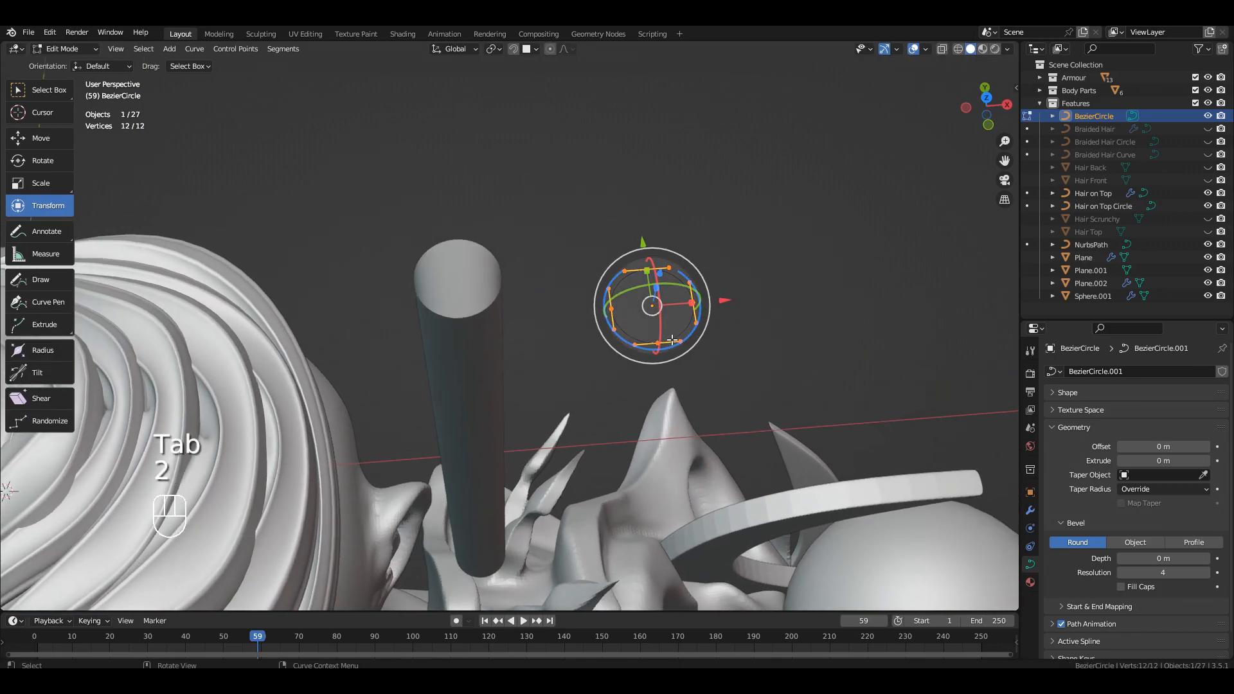
pyautogui.keyDown('shift'); pyautogui.moveTo(623, 340); pyautogui.dragTo(575, 355, button='middle'); pyautogui.keyUp('shift')
pyautogui.rightClick(616, 342)
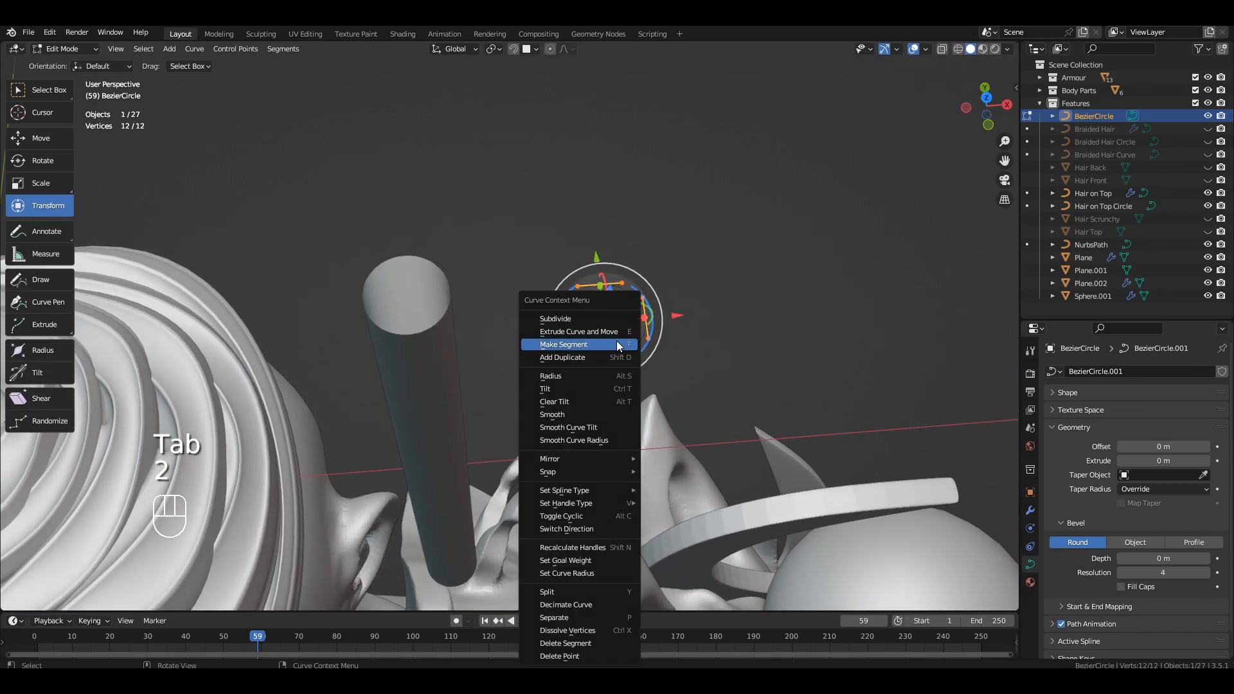
pyautogui.click(576, 318)
pyautogui.scroll(1, 617, 350)
# - Set the handle type of all the circle's control points to Free
pyautogui.rightClick(619, 352)
pyautogui.press('Escape')
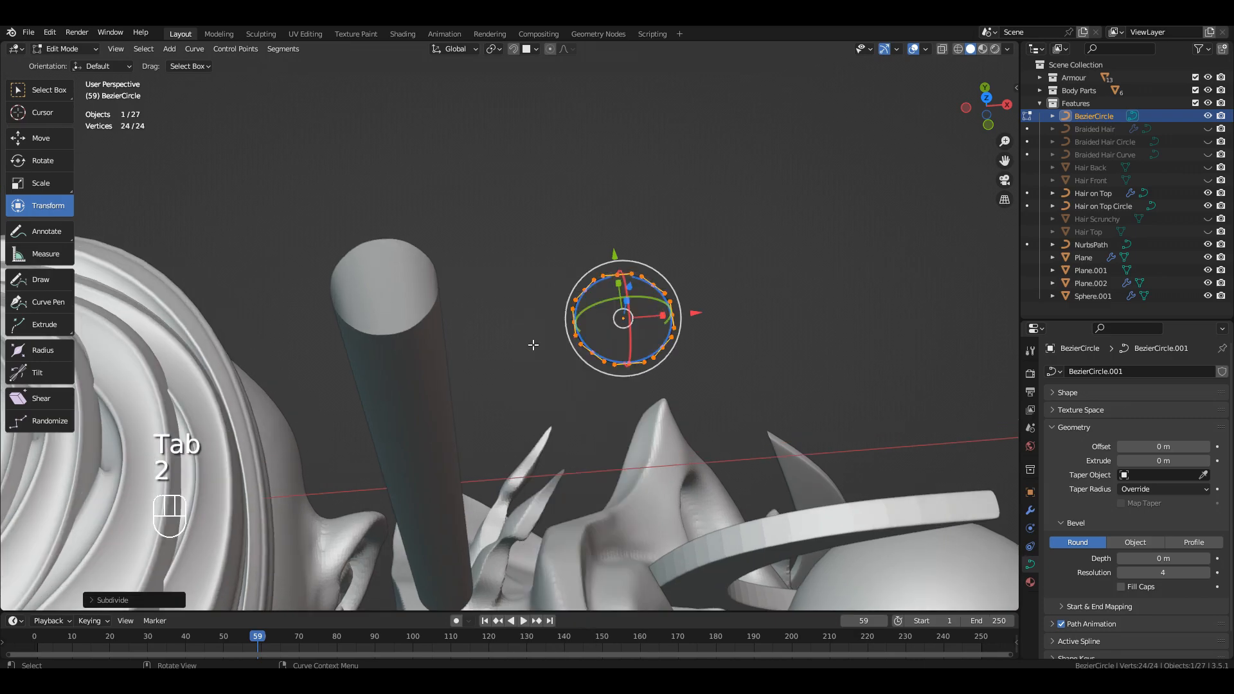
pyautogui.press('n')
pyautogui.press('n')
pyautogui.press('v')
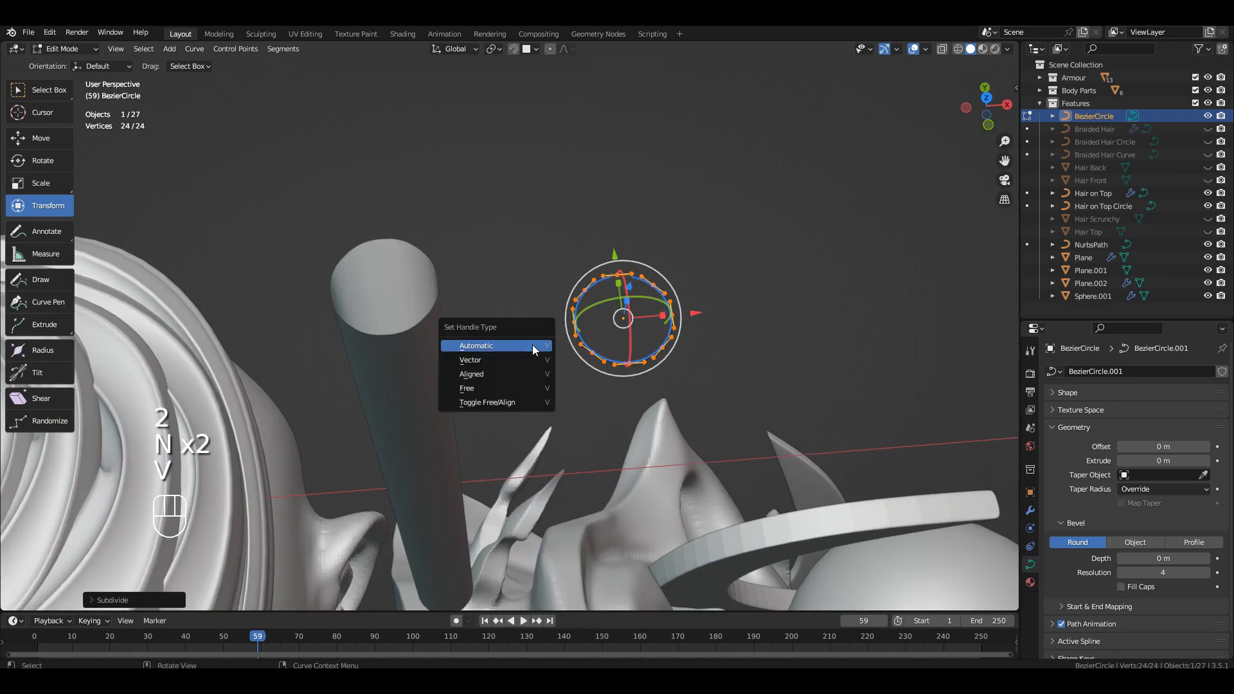
pyautogui.click(511, 387)
pyautogui.moveTo(518, 386); pyautogui.dragTo(587, 331, button='middle')
# - Try to form a notch in the circle by moving and scaling two handles on the side facing the tube
pyautogui.click(577, 328)
pyautogui.keyDown('shift'); pyautogui.click(576, 295); pyautogui.keyUp('shift')
pyautogui.moveTo(654, 311); pyautogui.dragTo(621, 315)
pyautogui.press('s')
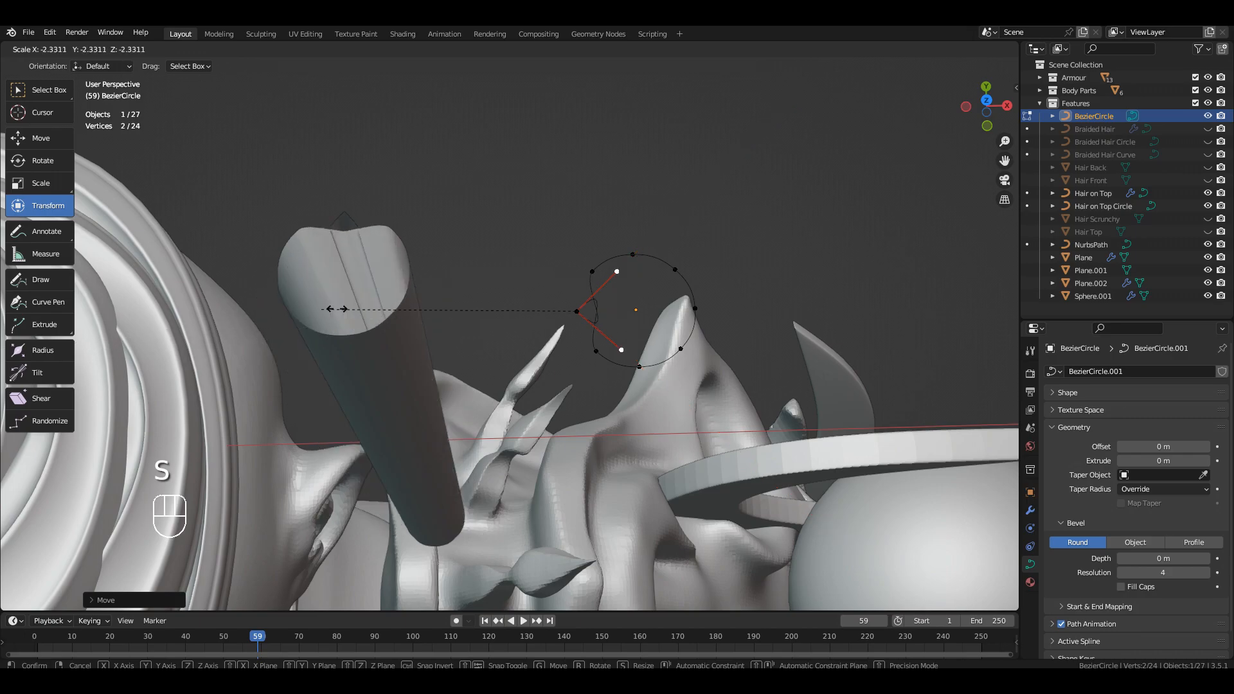
pyautogui.click(714, 306)
pyautogui.moveTo(425, 276); pyautogui.dragTo(353, 259, button='middle')
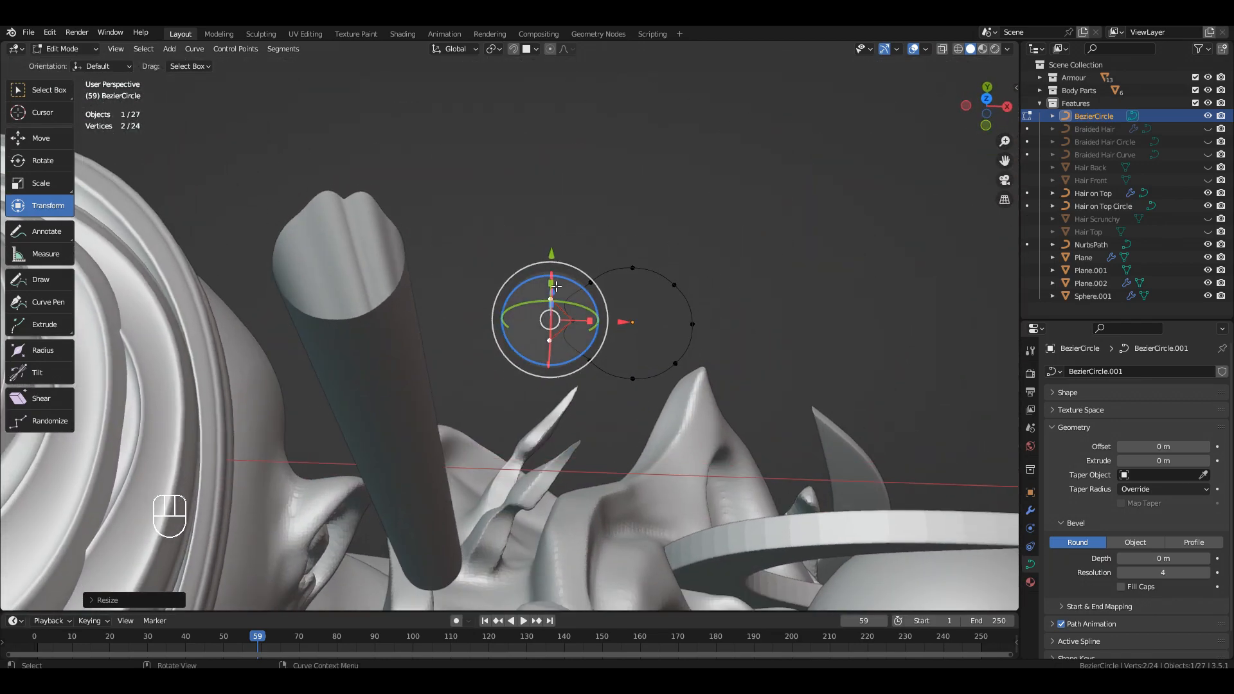
pyautogui.keyDown('shift'); pyautogui.moveTo(595, 335); pyautogui.dragTo(590, 333, button='middle'); pyautogui.keyUp('shift')
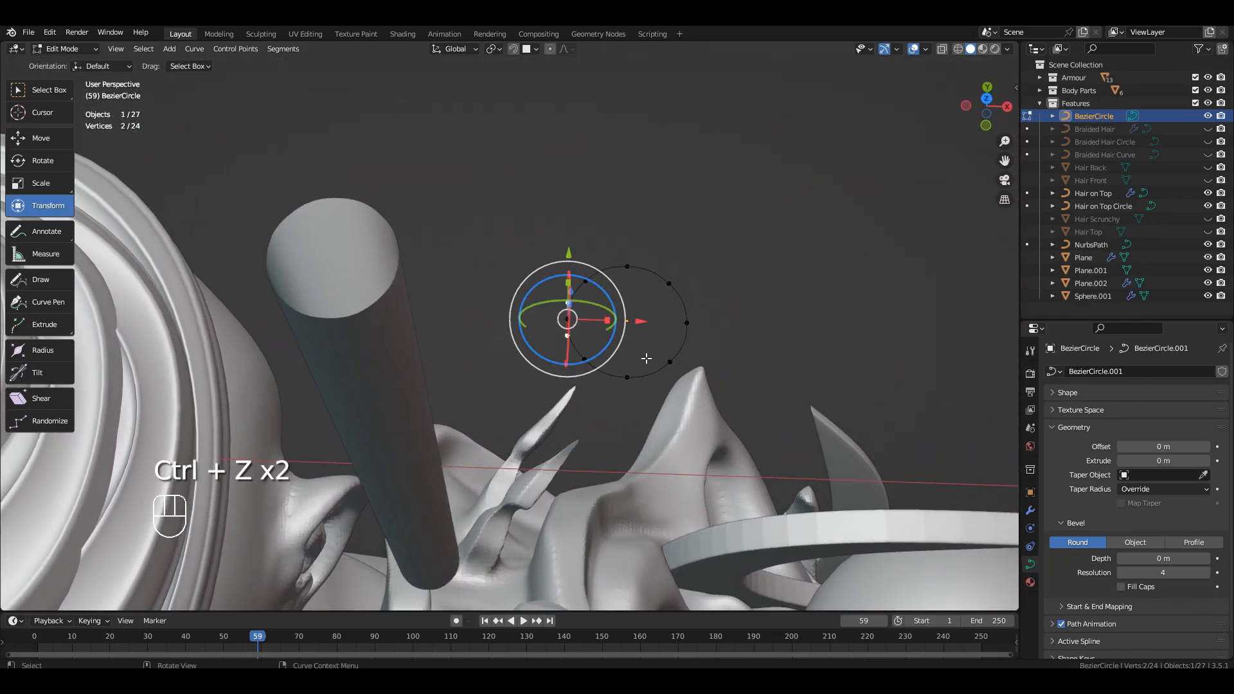
# - Select all of the circle's points and stretch them along Y into an oval
pyautogui.press('a')
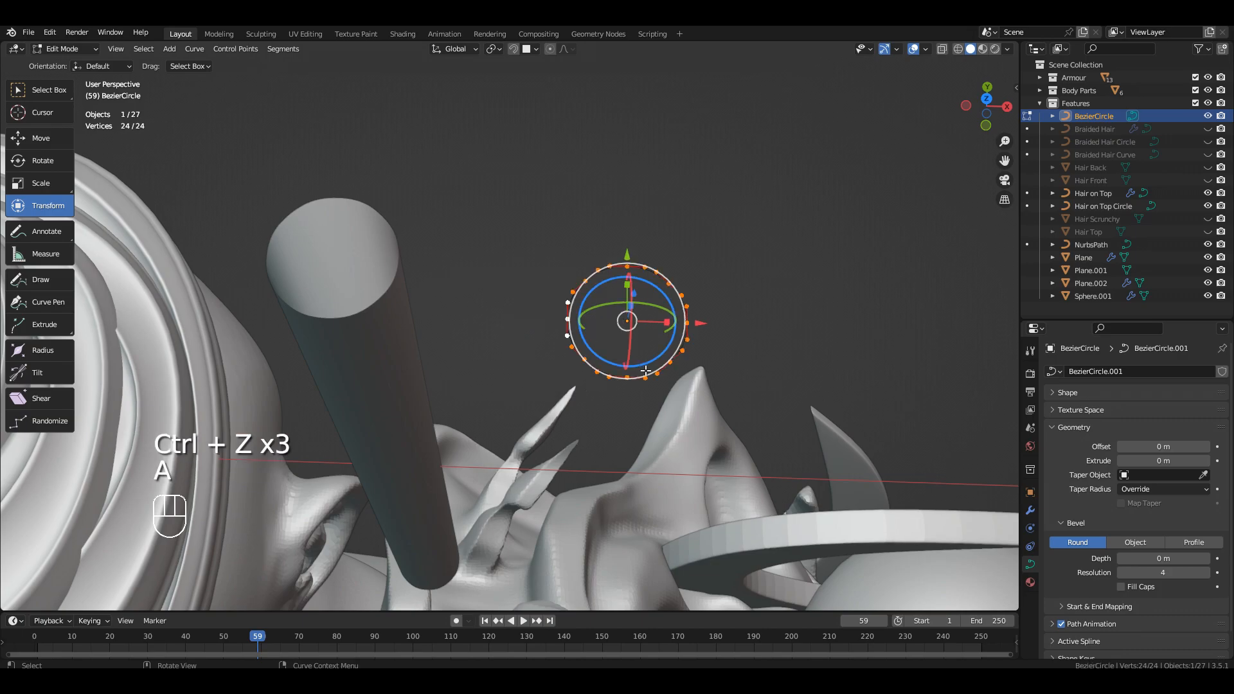
pyautogui.moveTo(632, 292); pyautogui.dragTo(652, 347)
pyautogui.hotkey('ctrl', 'z')
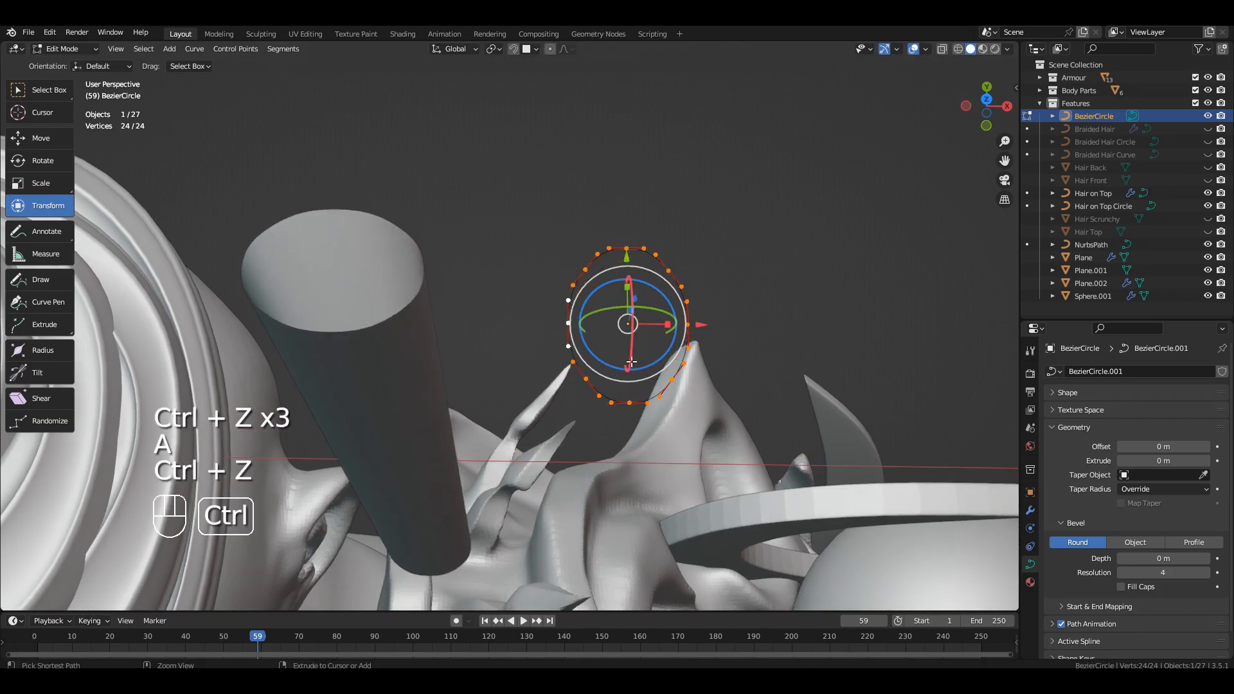
# - Rotate the oval curve 90° in Object Mode and return to Edit Mode
pyautogui.press('Tab')
pyautogui.hotkey('ctrl', 'z')
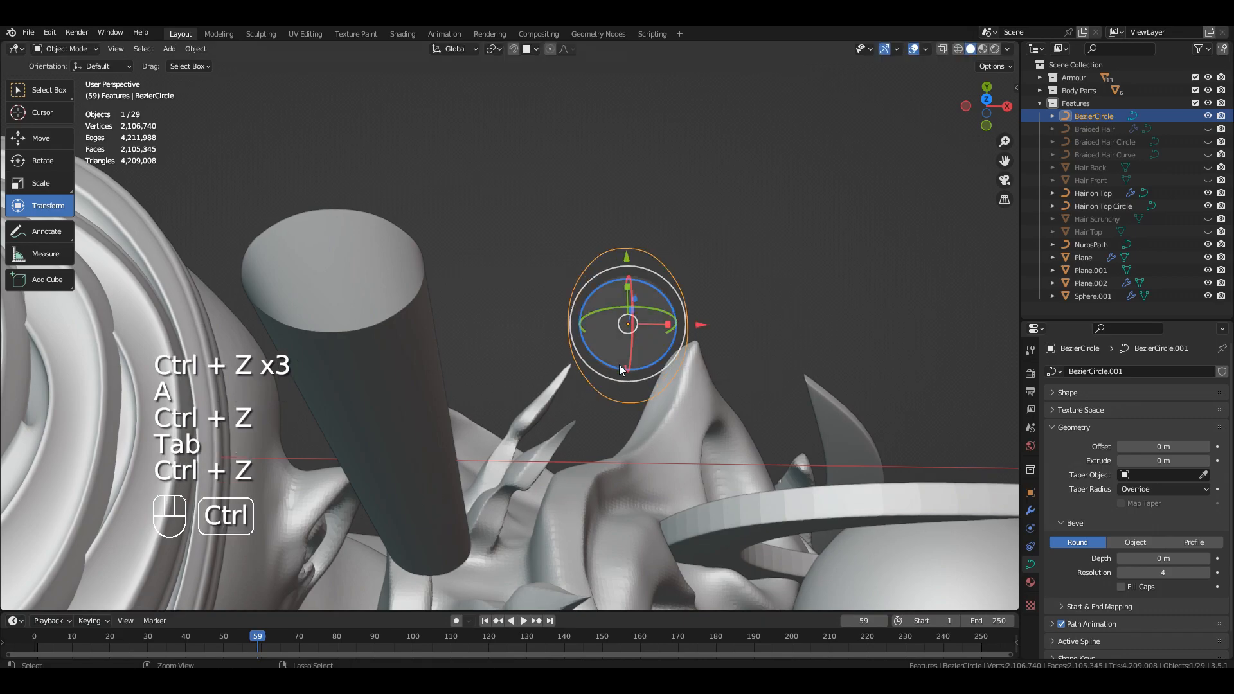
pyautogui.press('9')
pyautogui.press('0')
pyautogui.press('Tab')
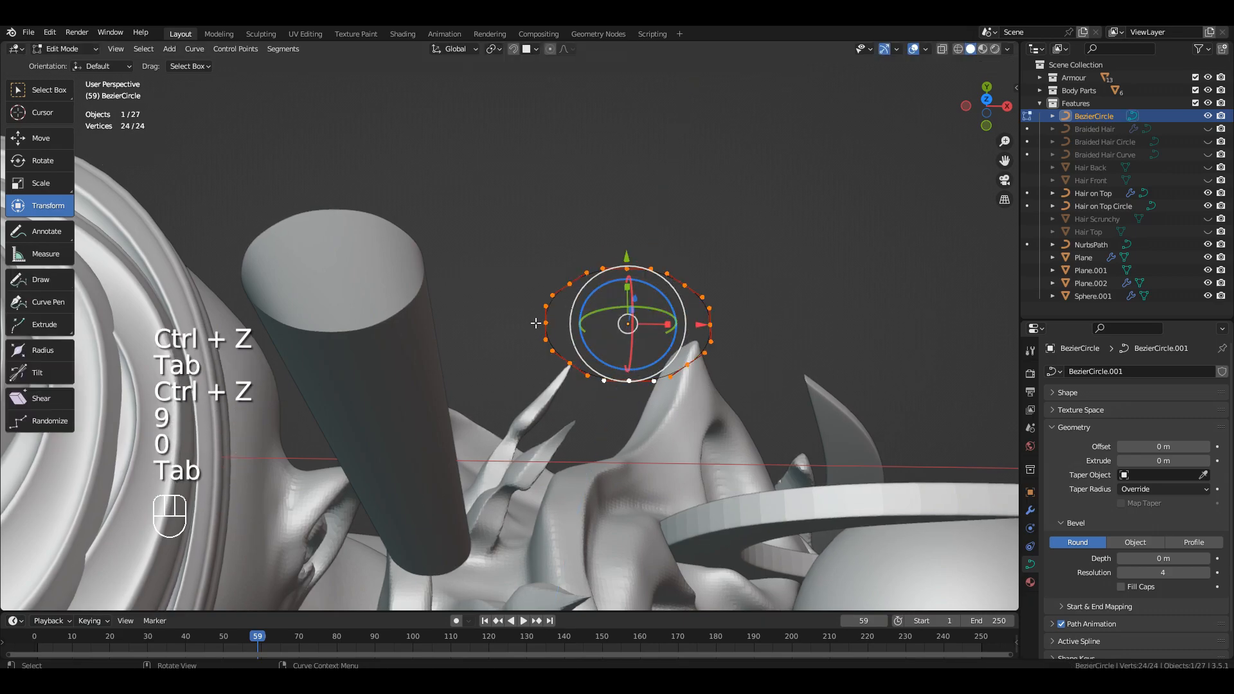
# - Try to move the oval's end point nearest the tube along the X axis
pyautogui.click(545, 323)
pyautogui.moveTo(619, 323)
pyautogui.mouseDown()
pyautogui.moveTo(657, 325)
pyautogui.moveTo(595, 325)
pyautogui.mouseUp()
pyautogui.hotkey('ctrl', 'z')
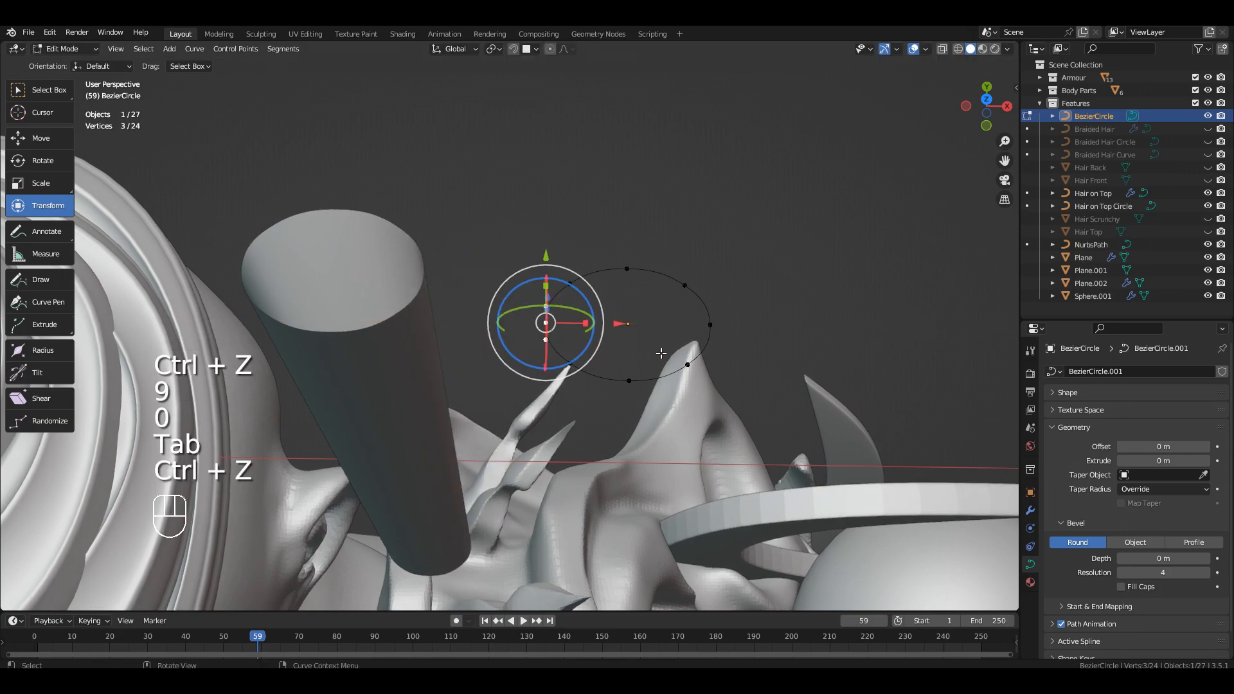
# - Rotate the oval curve 180° in Object Mode and go back to Edit Mode
pyautogui.press('Tab')
pyautogui.write('1')
pyautogui.moveTo(663, 352); pyautogui.dragTo(721, 373)
pyautogui.write('80')
pyautogui.press('Tab')
# - Move the oval's end point farthest from the tube slightly along X and scale its handles down
pyautogui.moveTo(789, 335)
pyautogui.mouseDown()
pyautogui.moveTo(861, 337)
pyautogui.moveTo(740, 345)
pyautogui.moveTo(809, 346)
pyautogui.moveTo(794, 347)
pyautogui.mouseUp()
pyautogui.press('s')
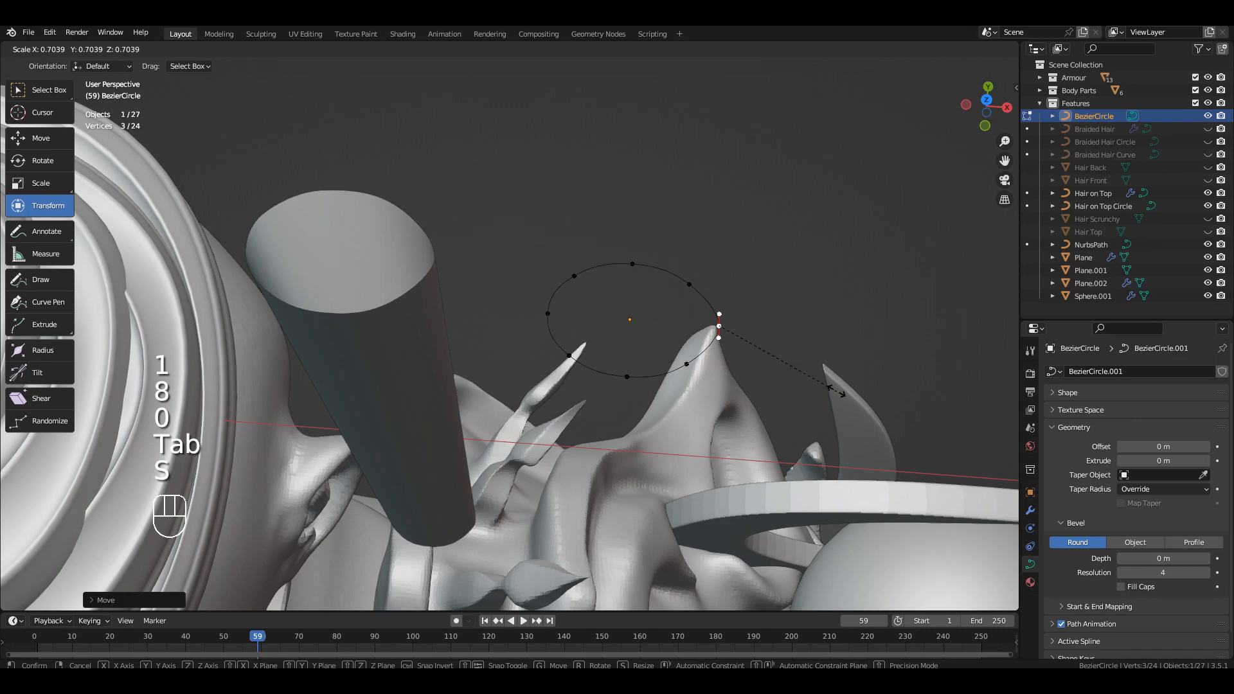
pyautogui.click(798, 358)
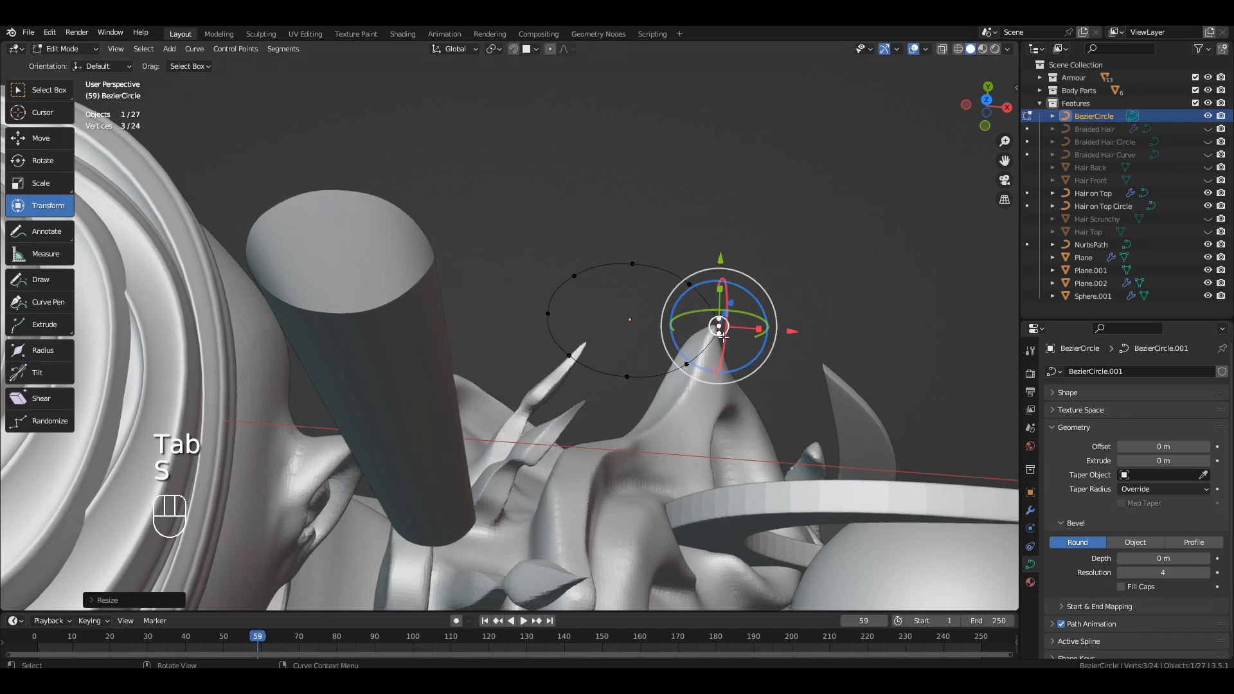
# - Try to pull the two handles of the oval's far end point inward along X
pyautogui.click(719, 334)
pyautogui.moveTo(778, 332); pyautogui.dragTo(761, 352)
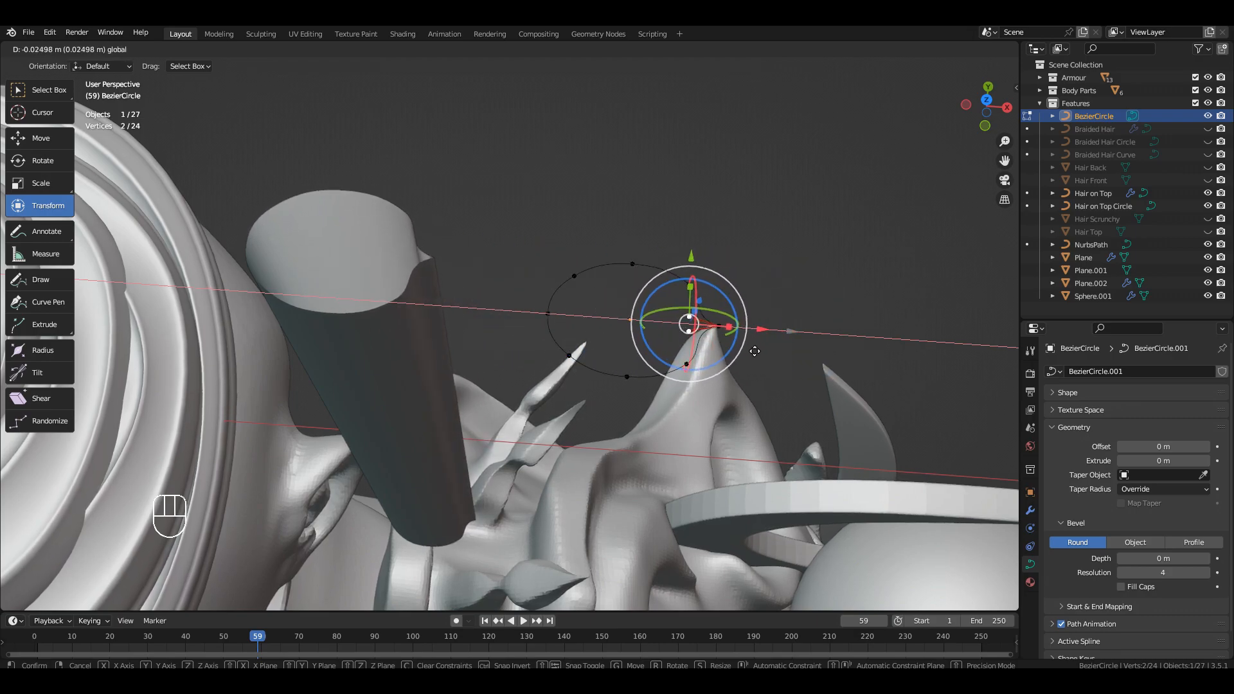
pyautogui.hotkey('ctrl', 'z')
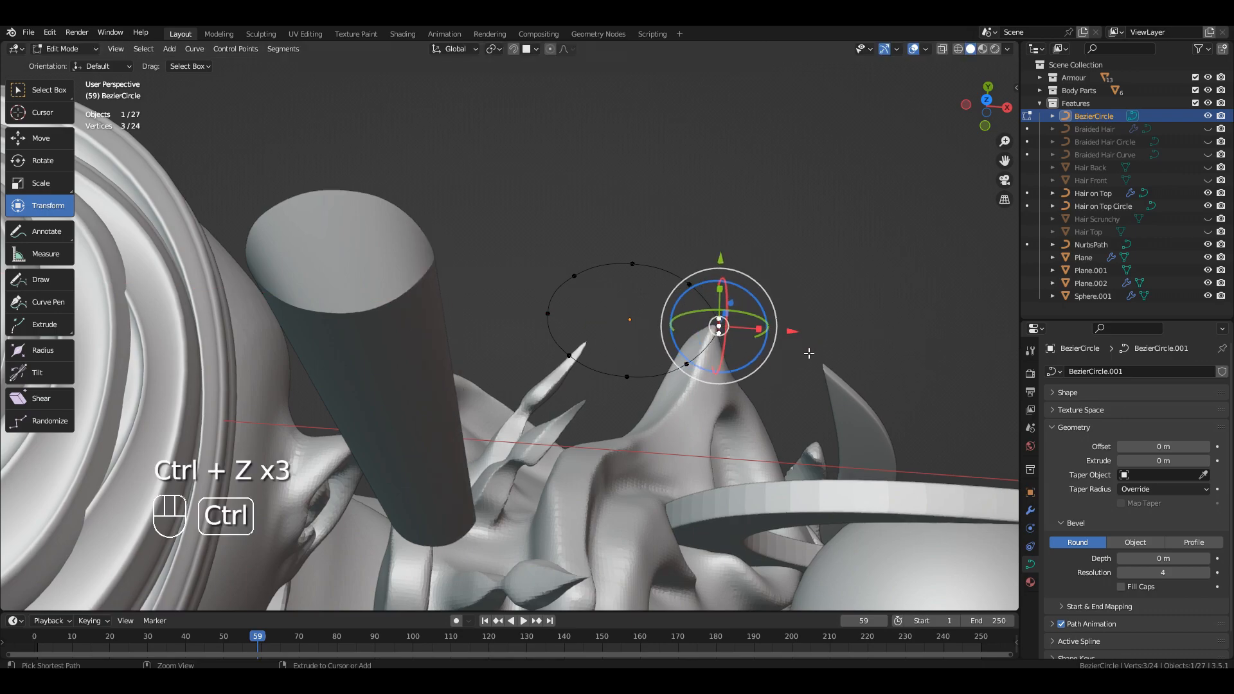
# - Select all of the oval's points and scale them down along Y to flatten the profile
pyautogui.keyDown('shift'); pyautogui.moveTo(681, 371); pyautogui.dragTo(681, 387, button='middle'); pyautogui.keyUp('shift')
pyautogui.press('s')
pyautogui.press('y')
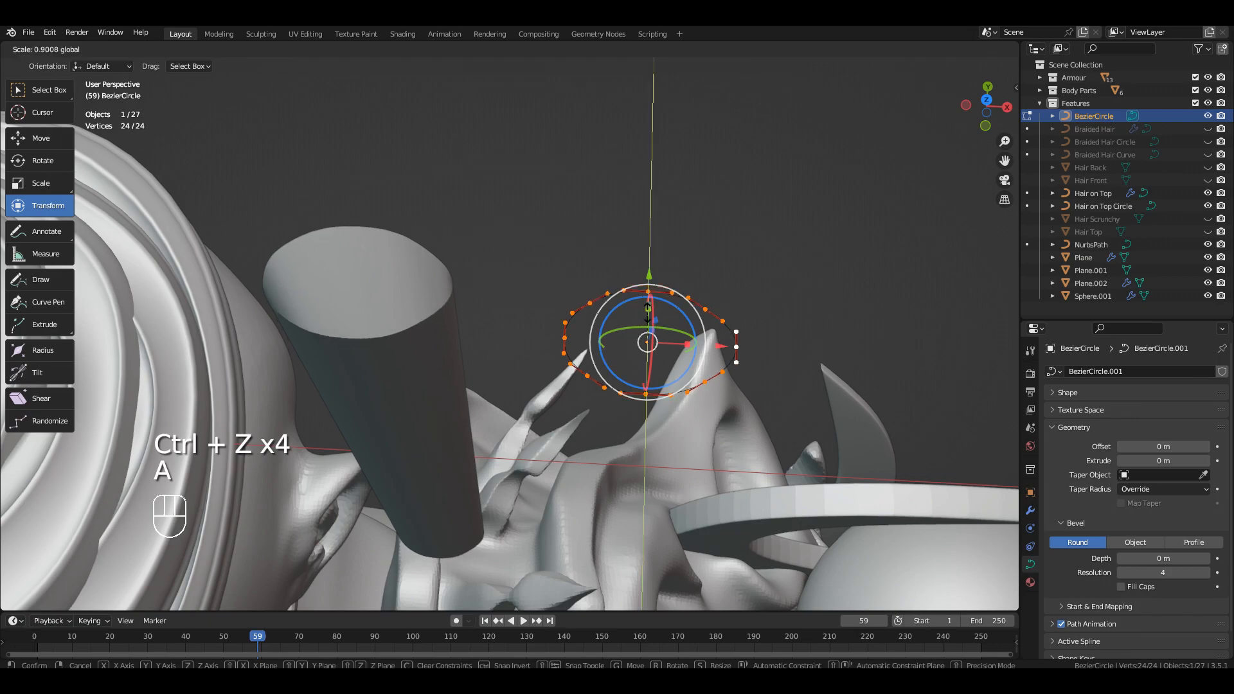
pyautogui.click(648, 318)
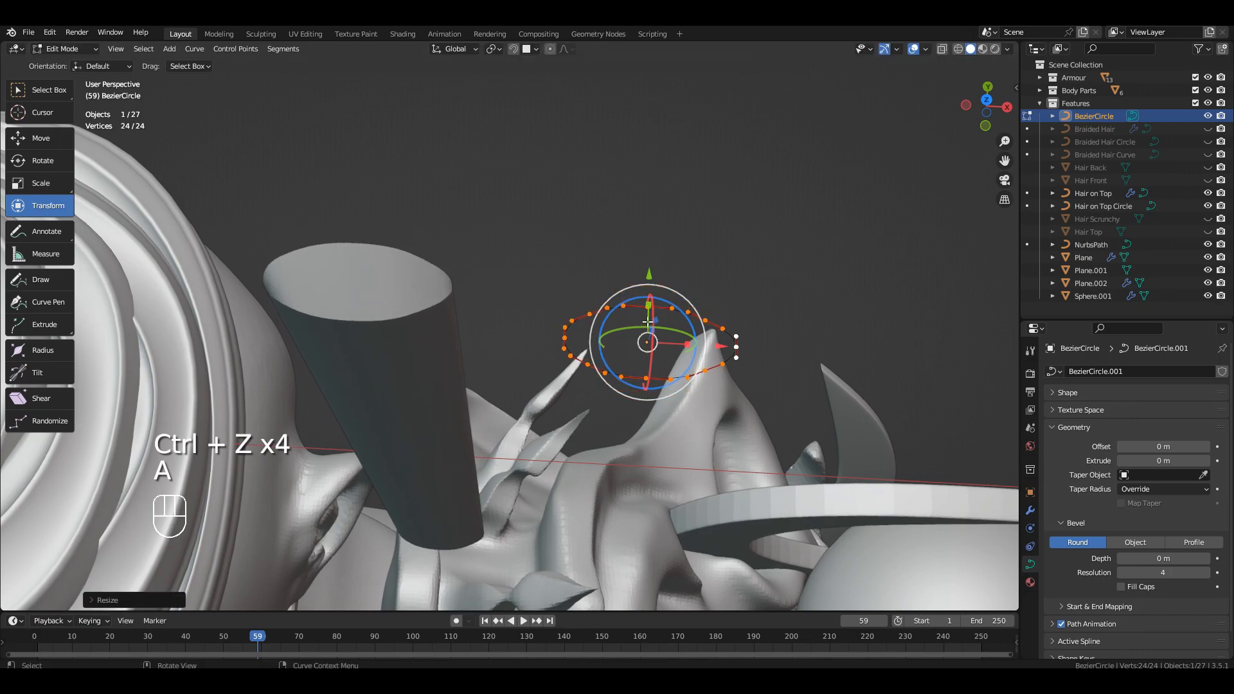
# - Rotate all points of the flattened profile by 90°
pyautogui.press('r')
pyautogui.press('9')
pyautogui.press('0')
pyautogui.press('Return')
pyautogui.keyDown('shift'); pyautogui.moveTo(660, 362); pyautogui.dragTo(611, 344, button='middle'); pyautogui.keyUp('shift')
pyautogui.keyDown('shift'); pyautogui.moveTo(574, 482); pyautogui.dragTo(652, 352, button='middle'); pyautogui.keyUp('shift')
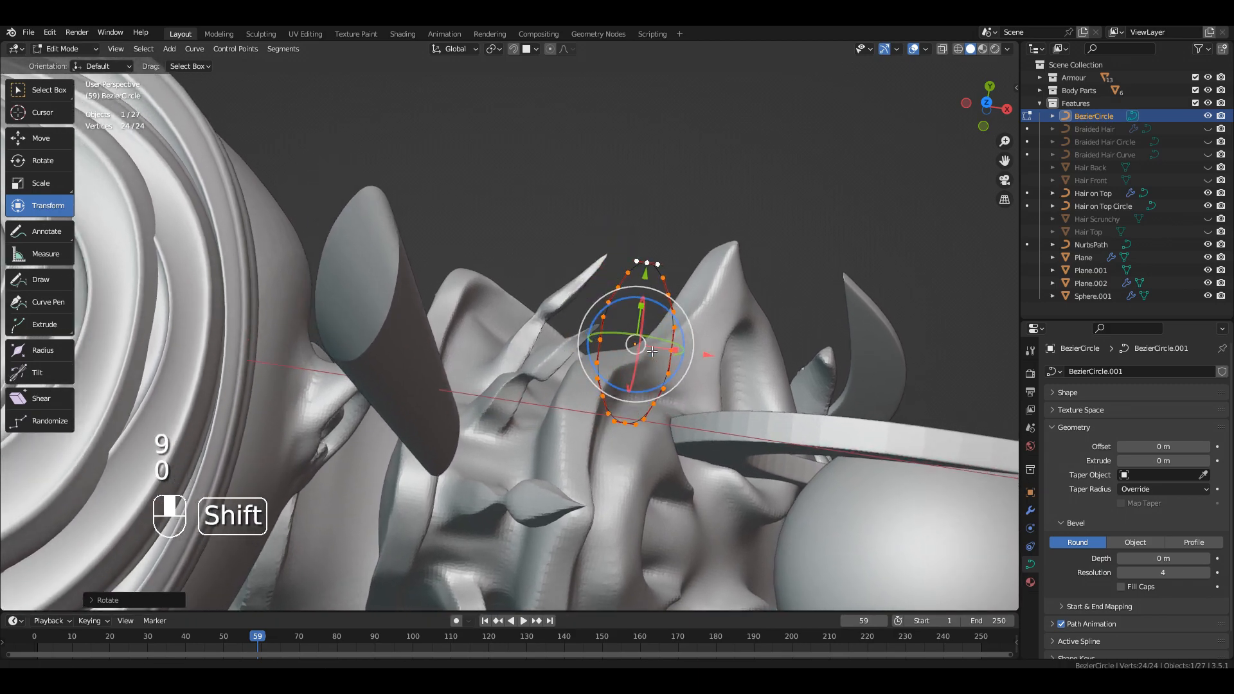
# - Reshape the upright oval profile by moving its two end points along Y and adjusting a point on its side
pyautogui.moveTo(656, 201); pyautogui.dragTo(662, 202)
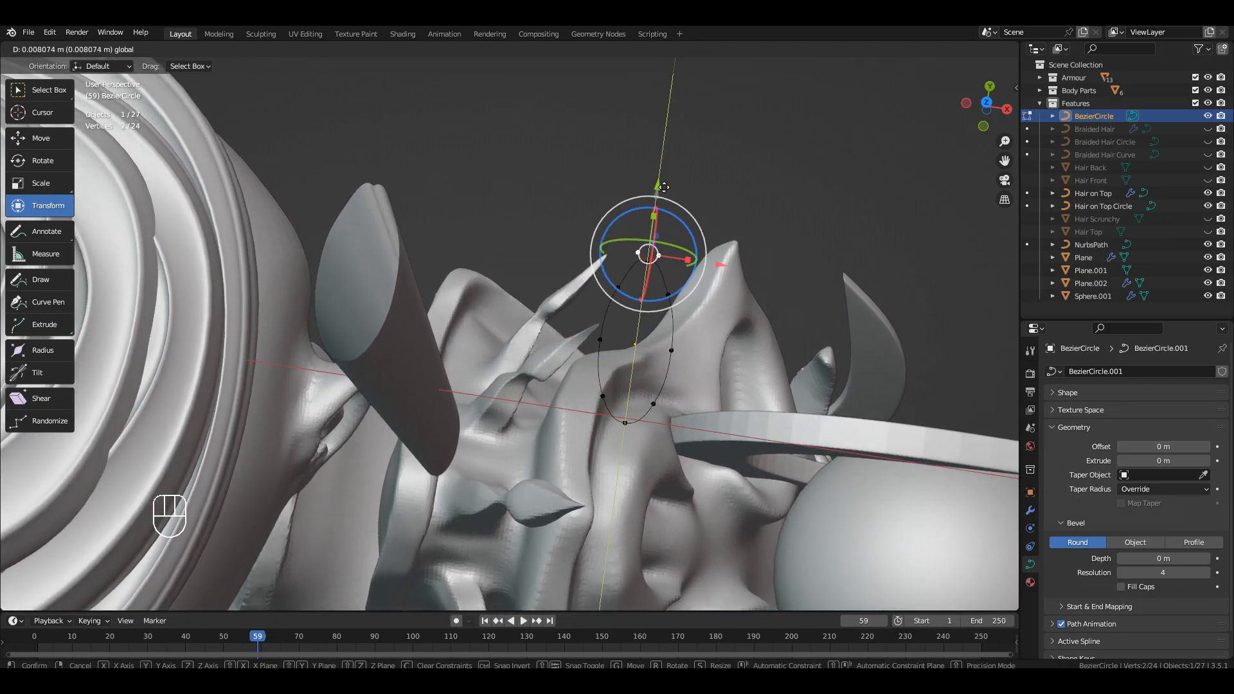
pyautogui.moveTo(664, 186); pyautogui.dragTo(663, 187)
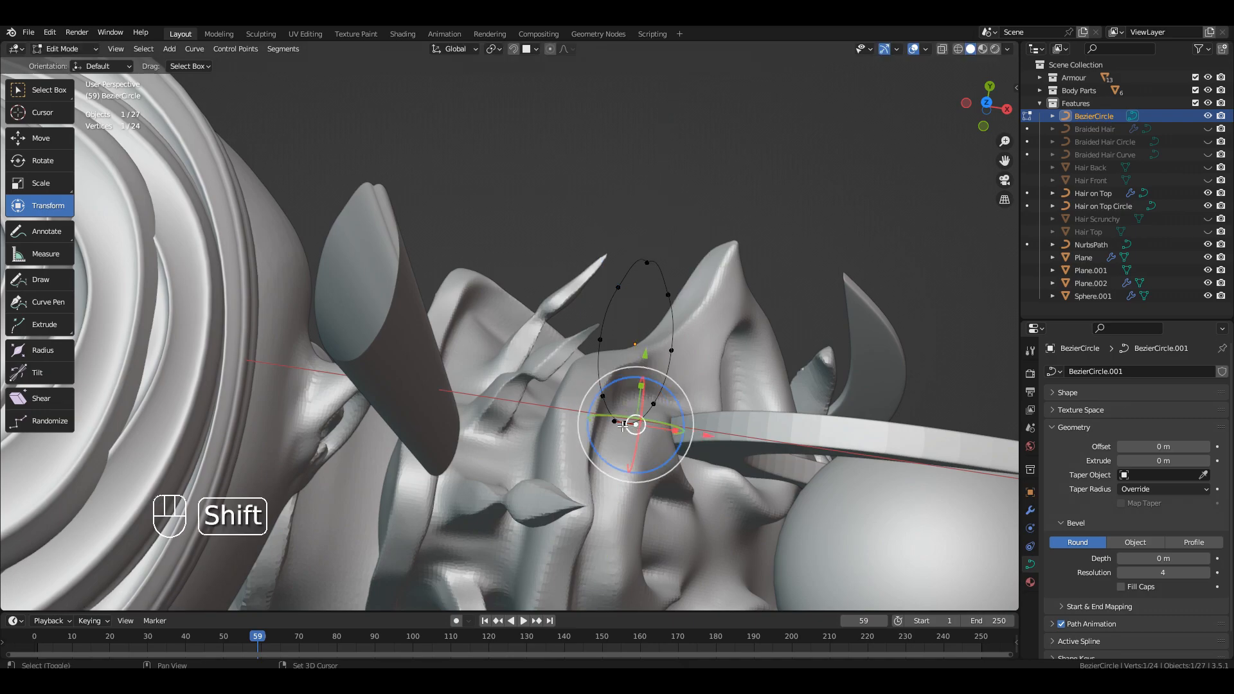
pyautogui.moveTo(637, 356); pyautogui.dragTo(634, 378)
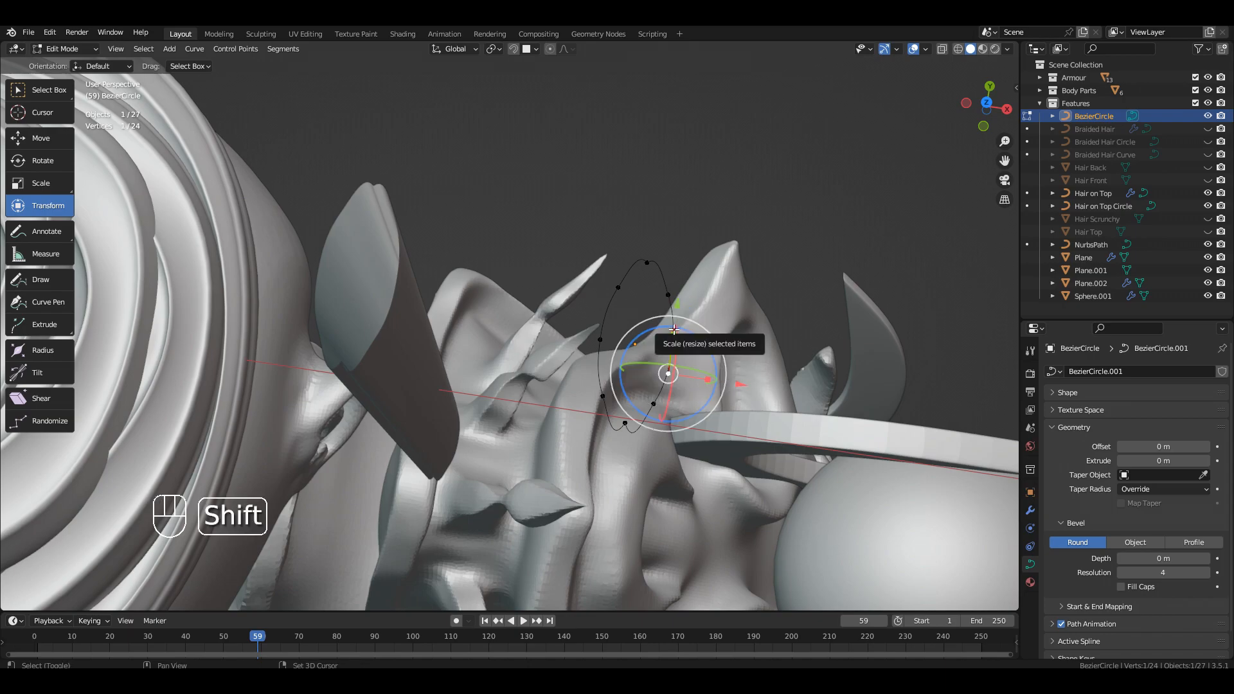
pyautogui.moveTo(739, 363); pyautogui.dragTo(740, 362)
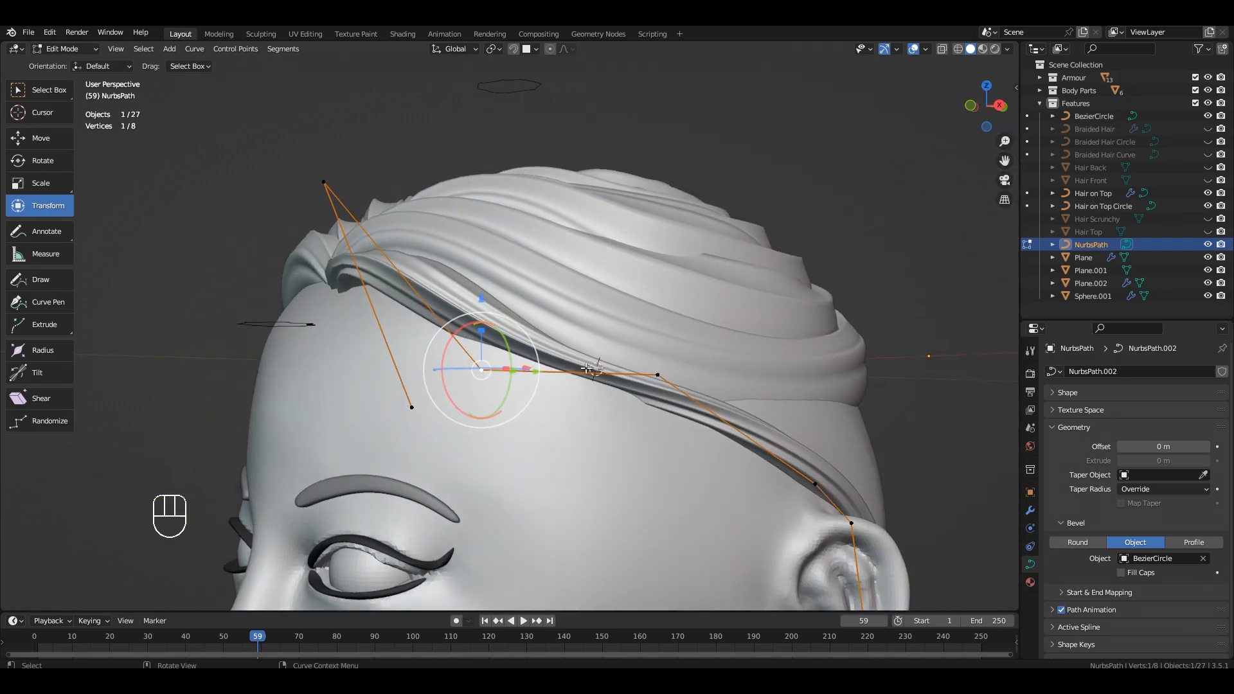
# - Tilt the strand's control point above the temple, and shift the neighbouring point along X and tilt it to follow the head
pyautogui.hotkey('ctrl', 't')
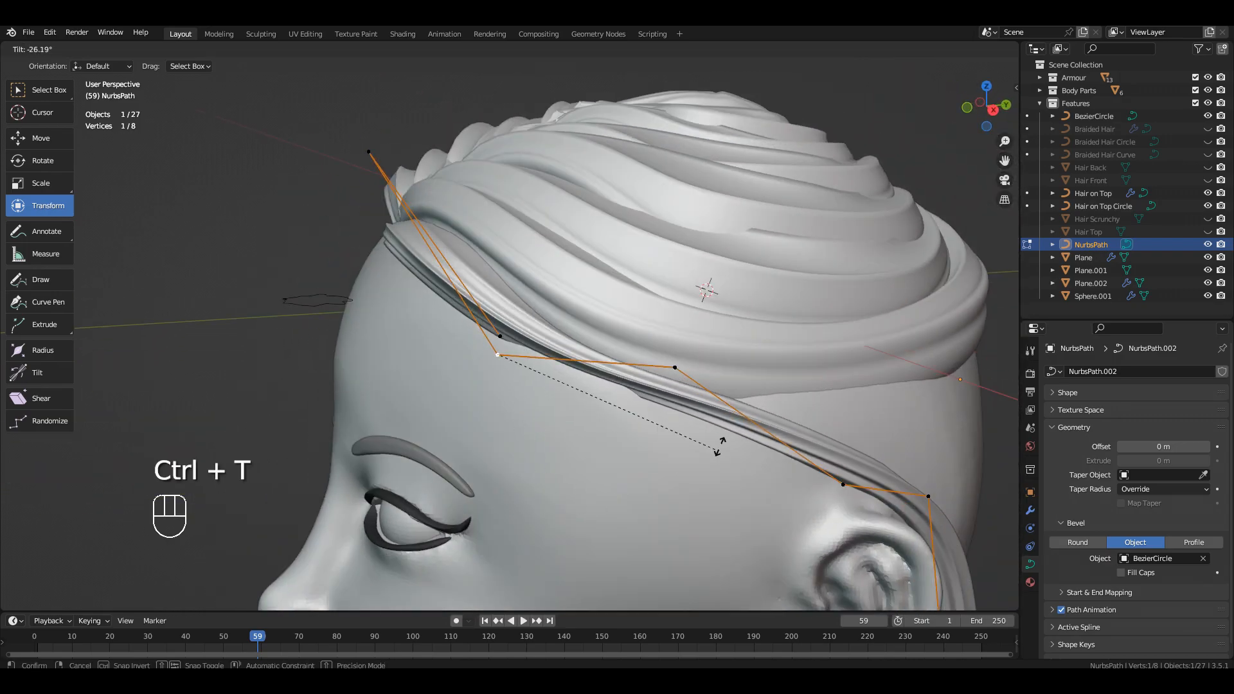
pyautogui.click(611, 383)
pyautogui.click(675, 367)
pyautogui.moveTo(675, 380); pyautogui.dragTo(643, 442, button='middle')
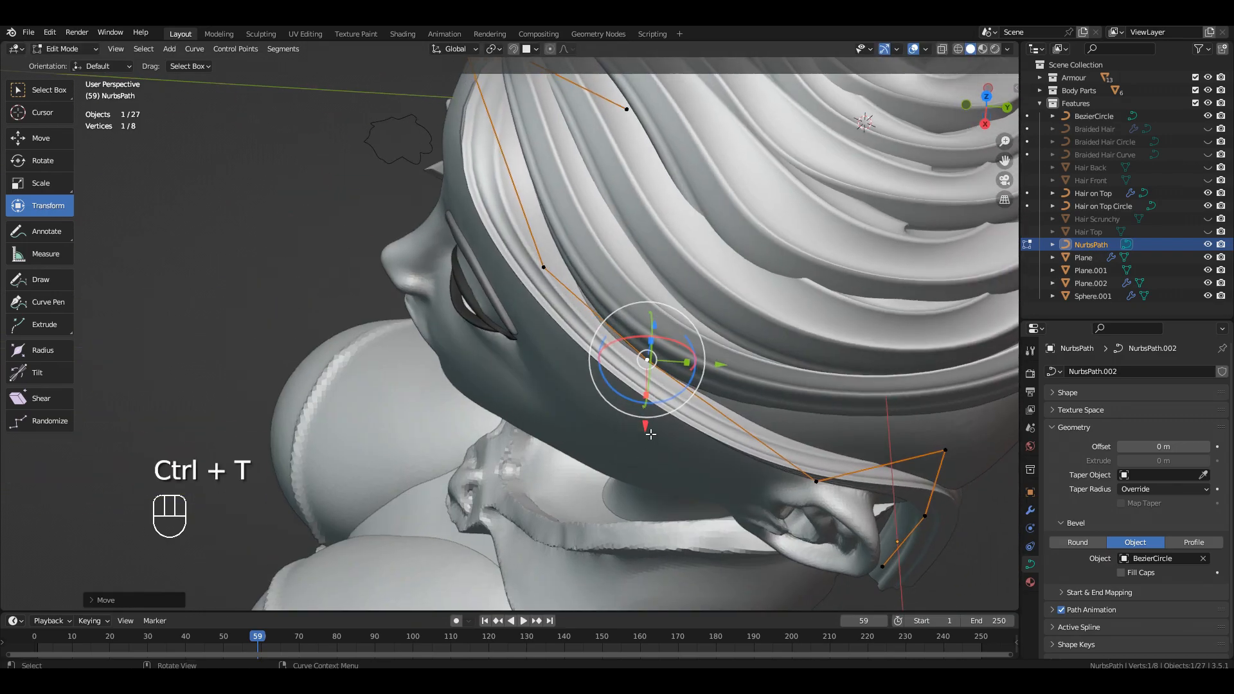
pyautogui.moveTo(646, 426); pyautogui.dragTo(644, 450)
pyautogui.moveTo(644, 450); pyautogui.dragTo(649, 309, button='middle')
pyautogui.hotkey('ctrl', 't')
pyautogui.click(877, 257)
# - Tilt the next control point along the strand towards the ear, lower it and reposition it against the hairline
pyautogui.moveTo(877, 257); pyautogui.dragTo(601, 313, button='middle')
pyautogui.scroll(-1, 581, 327)
pyautogui.click(572, 319)
pyautogui.hotkey('ctrl', 't')
pyautogui.click(728, 352)
pyautogui.moveTo(656, 282); pyautogui.dragTo(655, 324)
pyautogui.moveTo(655, 325); pyautogui.dragTo(552, 360, button='middle')
pyautogui.moveTo(653, 391); pyautogui.dragTo(606, 391)
pyautogui.moveTo(605, 392); pyautogui.dragTo(739, 366, button='middle')
# - Move two strand control points near the ear backward along Y so the path curves around it
pyautogui.click(586, 317)
pyautogui.moveTo(660, 317); pyautogui.dragTo(695, 319)
pyautogui.moveTo(670, 334); pyautogui.dragTo(633, 386, button='middle')
pyautogui.click(655, 400)
pyautogui.moveTo(721, 403); pyautogui.dragTo(739, 405)
pyautogui.moveTo(720, 412)
pyautogui.mouseDown(button='middle')
pyautogui.moveTo(689, 460)
pyautogui.moveTo(701, 417)
pyautogui.mouseUp(button='middle')
pyautogui.moveTo(739, 406); pyautogui.dragTo(770, 412)
pyautogui.moveTo(769, 412); pyautogui.dragTo(804, 360, button='middle')
# - Lower the strand's front control point and a point farther back slightly along Z
pyautogui.click(432, 247)
pyautogui.moveTo(430, 176); pyautogui.dragTo(432, 183)
pyautogui.click(624, 326)
pyautogui.moveTo(624, 214); pyautogui.dragTo(627, 243)
pyautogui.scroll(-2, 627, 244)
# - Move the strand's lower control points forward along Y, bringing its end point to the collar below the ear
pyautogui.moveTo(627, 244); pyautogui.dragTo(649, 283, button='middle')
pyautogui.click(657, 296)
pyautogui.moveTo(729, 297); pyautogui.dragTo(699, 315)
pyautogui.click(678, 378)
pyautogui.moveTo(748, 378); pyautogui.dragTo(623, 484)
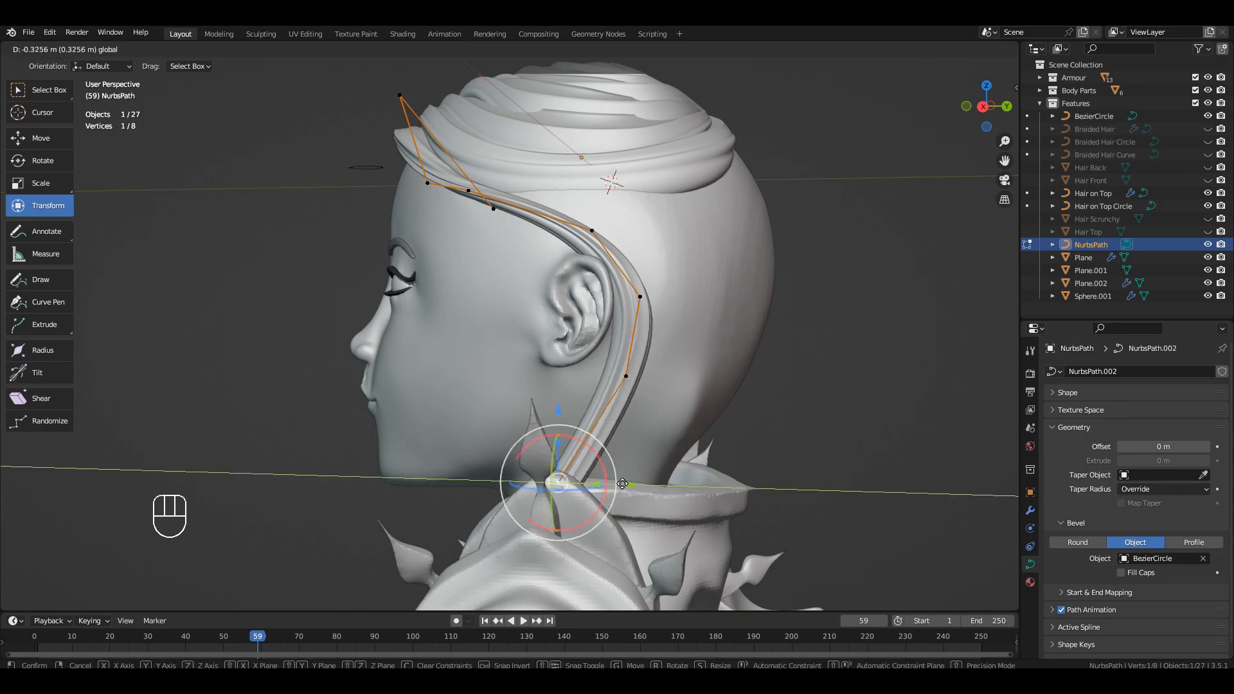
pyautogui.moveTo(759, 476); pyautogui.dragTo(769, 568)
# - Shrink the radius of the strand's end point at the neck and enable Fill Caps for the bevel
pyautogui.click(697, 497)
pyautogui.scroll(3, 681, 475)
pyautogui.moveTo(681, 476); pyautogui.dragTo(521, 372, button='middle')
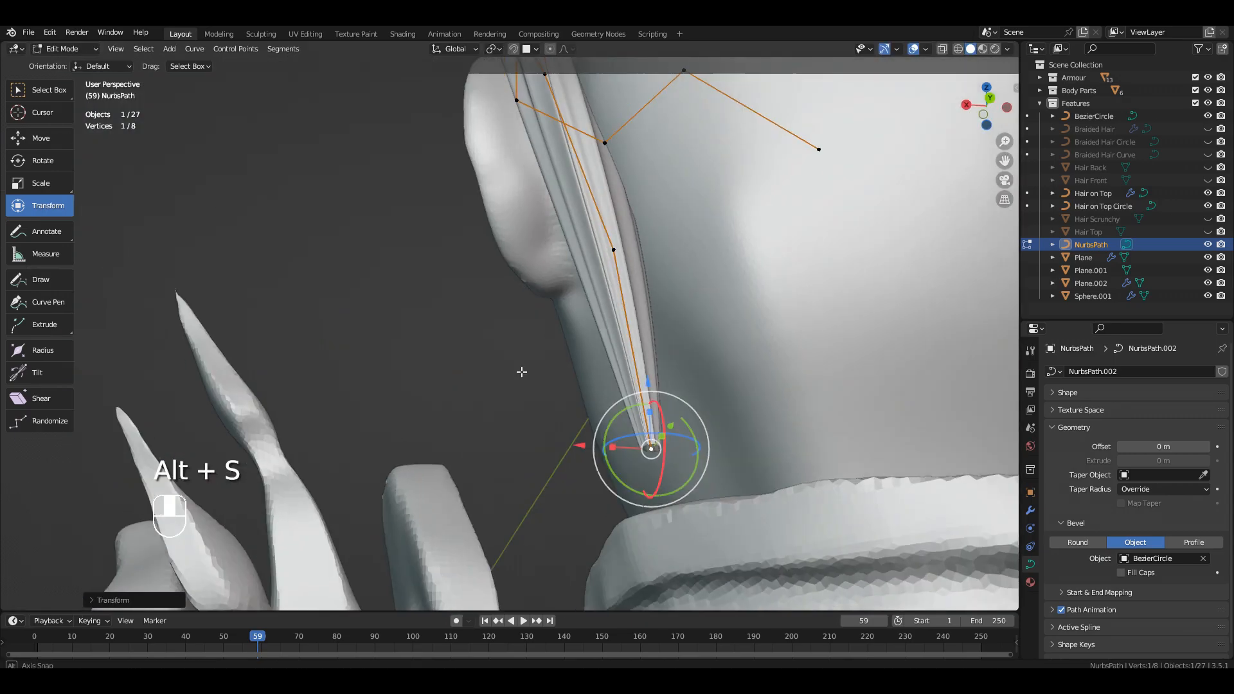
pyautogui.click(1122, 573)
pyautogui.moveTo(797, 476); pyautogui.dragTo(739, 482, button='middle')
pyautogui.hotkey('alt', 's')
pyautogui.click(754, 493)
# - Reposition the strand's lower control points behind the ear so the strand lies against the neck
pyautogui.keyDown('shift'); pyautogui.moveTo(604, 321); pyautogui.dragTo(556, 238, button='middle'); pyautogui.keyUp('shift')
pyautogui.click(548, 265)
pyautogui.moveTo(556, 238); pyautogui.dragTo(630, 267, button='middle')
pyautogui.moveTo(624, 264); pyautogui.dragTo(645, 264)
pyautogui.moveTo(646, 265); pyautogui.dragTo(559, 257, button='middle')
pyautogui.click(582, 508)
pyautogui.moveTo(604, 476); pyautogui.dragTo(553, 360, button='middle')
pyautogui.click(606, 347)
pyautogui.moveTo(515, 343); pyautogui.dragTo(525, 342)
# - Move two control points of the strand behind the upper ear outward along X
pyautogui.click(546, 210)
pyautogui.keyDown('shift'); pyautogui.moveTo(545, 210); pyautogui.dragTo(605, 315, button='middle'); pyautogui.keyUp('shift')
pyautogui.scroll(-3, 605, 314)
pyautogui.moveTo(545, 301); pyautogui.dragTo(530, 302)
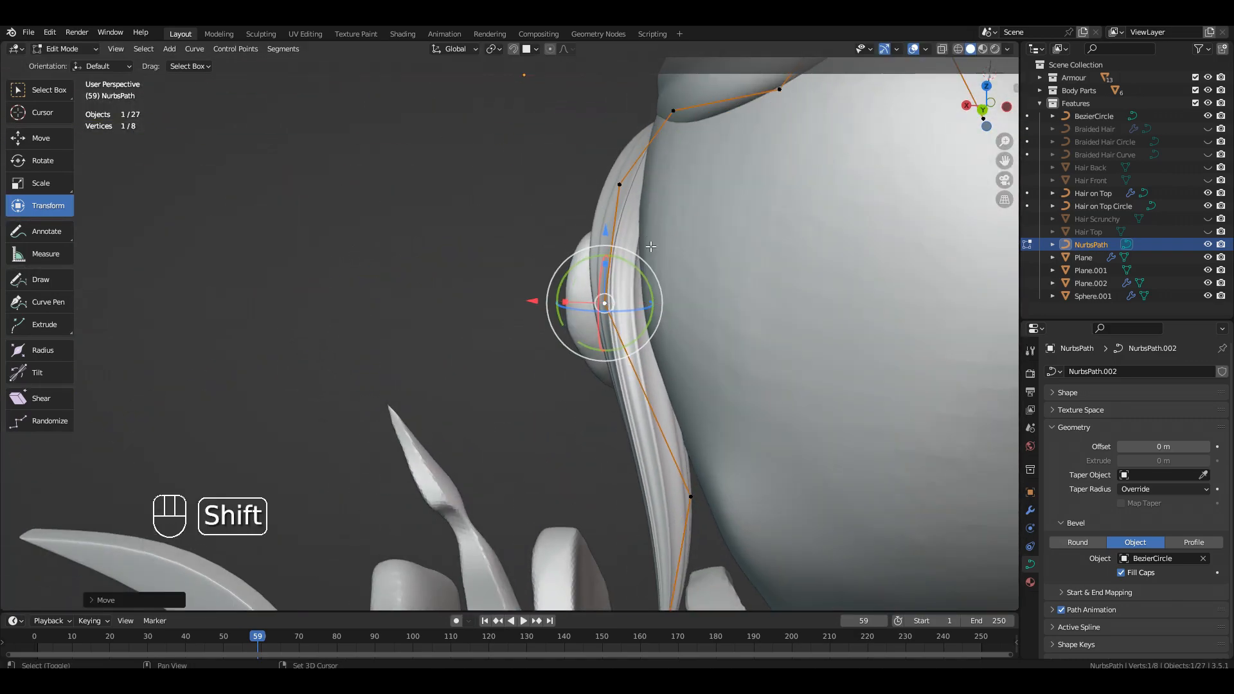
pyautogui.keyDown('shift'); pyautogui.moveTo(605, 309); pyautogui.dragTo(588, 360, button='middle'); pyautogui.keyUp('shift')
pyautogui.click(586, 234)
pyautogui.moveTo(518, 234); pyautogui.dragTo(502, 234)
# - Duplicate the strand's four lower control points and place the copy behind the first strand as a second strand
pyautogui.moveTo(502, 234); pyautogui.dragTo(617, 270, button='middle')
pyautogui.keyDown('shift'); pyautogui.click(590, 352); pyautogui.keyUp('shift')
pyautogui.keyDown('shift'); pyautogui.click(564, 300); pyautogui.keyUp('shift')
pyautogui.scroll(2, 571, 304)
pyautogui.hotkey('shift', 'd')
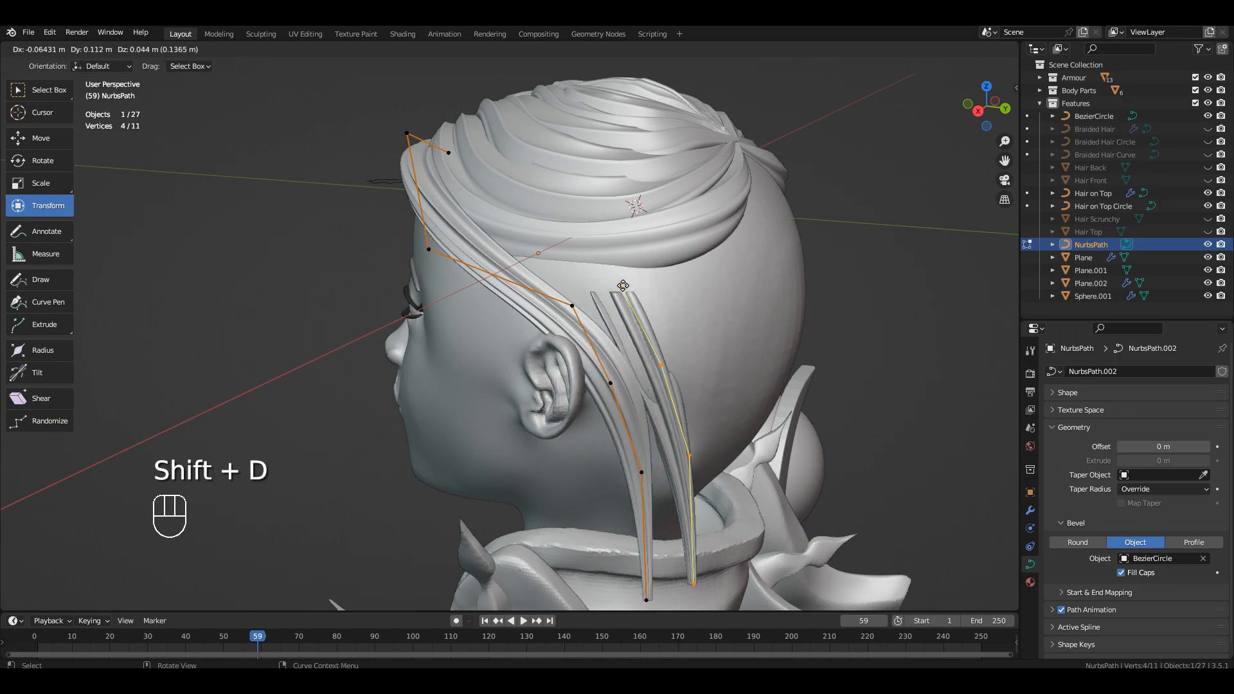
pyautogui.moveTo(639, 358); pyautogui.dragTo(639, 351)
# - Reposition the second strand's top control point and scale the strand's radius there
pyautogui.moveTo(639, 351); pyautogui.dragTo(687, 340, button='middle')
pyautogui.click(578, 241)
pyautogui.moveTo(610, 292); pyautogui.dragTo(514, 353, button='middle')
pyautogui.moveTo(472, 286); pyautogui.dragTo(468, 291)
pyautogui.moveTo(540, 392); pyautogui.dragTo(599, 381, button='middle')
pyautogui.hotkey('alt', 's')
pyautogui.click(546, 321)
# - Adjust the second strand's upper end and shift its two lower control points backward along Y
pyautogui.moveTo(546, 321); pyautogui.dragTo(646, 360, button='middle')
pyautogui.moveTo(521, 319); pyautogui.dragTo(508, 326)
pyautogui.moveTo(634, 329); pyautogui.dragTo(623, 326)
pyautogui.moveTo(623, 326); pyautogui.dragTo(478, 283, button='middle')
pyautogui.click(572, 374)
pyautogui.keyDown('shift'); pyautogui.click(576, 571); pyautogui.keyUp('shift')
pyautogui.moveTo(640, 490); pyautogui.dragTo(666, 497)
pyautogui.moveTo(666, 496); pyautogui.dragTo(701, 444, button='middle')
# - Raise the second strand's upper control point along Z and move it sideways towards the top hair
pyautogui.keyDown('shift'); pyautogui.moveTo(488, 193); pyautogui.dragTo(473, 379, button='middle'); pyautogui.keyUp('shift')
pyautogui.click(414, 325)
pyautogui.moveTo(450, 314); pyautogui.dragTo(665, 341, button='middle')
pyautogui.moveTo(417, 254); pyautogui.dragTo(416, 227)
pyautogui.moveTo(416, 226); pyautogui.dragTo(212, 232, button='middle')
pyautogui.moveTo(446, 242); pyautogui.dragTo(424, 244)
pyautogui.moveTo(321, 270)
pyautogui.mouseDown(button='middle')
pyautogui.moveTo(537, 278)
pyautogui.moveTo(309, 277)
pyautogui.mouseUp(button='middle')
# - Grab a control point of the second strand and move it freely to refine the curve behind the ear
pyautogui.click(597, 551)
pyautogui.moveTo(475, 296); pyautogui.dragTo(491, 328, button='middle')
pyautogui.keyDown('shift'); pyautogui.click(444, 238); pyautogui.keyUp('shift')
pyautogui.click(544, 262)
pyautogui.moveTo(543, 262); pyautogui.dragTo(490, 205, button='middle')
pyautogui.click(622, 284)
pyautogui.press('g')
pyautogui.click(385, 247)
# - Move the neighbouring control point of the second strand closer to the head and adjust its position
pyautogui.moveTo(386, 248); pyautogui.dragTo(398, 334, button='middle')
pyautogui.click(449, 314)
pyautogui.press('g')
pyautogui.keyDown('shift'); pyautogui.moveTo(411, 289); pyautogui.dragTo(290, 344, button='middle'); pyautogui.keyUp('shift')
pyautogui.click(459, 293)
pyautogui.moveTo(390, 296); pyautogui.dragTo(444, 307)
# - Add a third strand behind the second from its lower control points and reposition its upper part
pyautogui.click(550, 436)
pyautogui.keyDown('shift'); pyautogui.click(559, 580); pyautogui.keyUp('shift')
pyautogui.keyDown('shift'); pyautogui.moveTo(579, 495); pyautogui.dragTo(598, 367, button='middle'); pyautogui.keyUp('shift')
pyautogui.keyDown('shift'); pyautogui.moveTo(598, 366); pyautogui.dragTo(617, 308, button='middle'); pyautogui.keyUp('shift')
pyautogui.click(630, 229)
pyautogui.moveTo(595, 261); pyautogui.dragTo(586, 270)
# - Scale the radius at the third strand's top control point and lower that point along Z
pyautogui.moveTo(489, 308); pyautogui.dragTo(617, 276, button='middle')
pyautogui.click(548, 183)
pyautogui.hotkey('alt', 's')
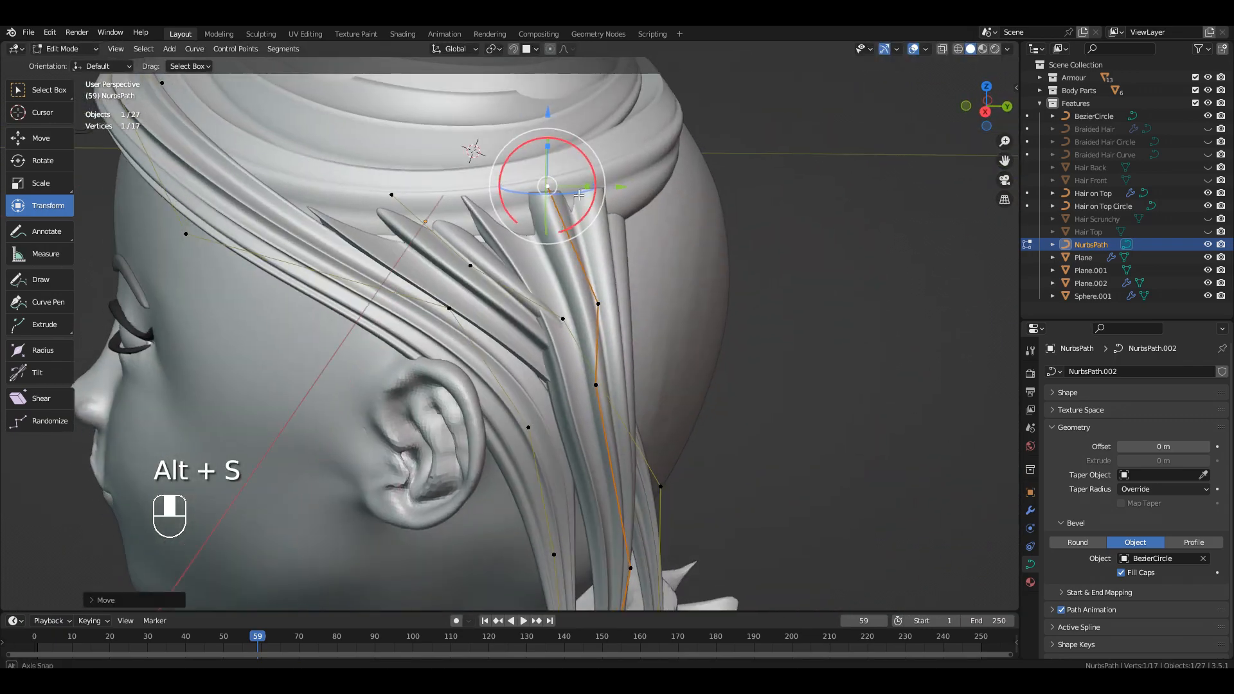
pyautogui.moveTo(562, 128); pyautogui.dragTo(561, 148)
pyautogui.click(562, 148)
# - Lower another control point of the rear strands along Z to smooth their fall behind the ear
pyautogui.moveTo(605, 321); pyautogui.dragTo(720, 373, button='middle')
pyautogui.click(864, 430)
pyautogui.scroll(-4, 771, 385)
pyautogui.click(642, 383)
pyautogui.moveTo(643, 379); pyautogui.dragTo(759, 321, button='middle')
pyautogui.moveTo(643, 280); pyautogui.dragTo(649, 302)
pyautogui.moveTo(650, 302); pyautogui.dragTo(707, 441, button='middle')
pyautogui.click(699, 438)
pyautogui.moveTo(700, 438); pyautogui.dragTo(591, 446, button='middle')
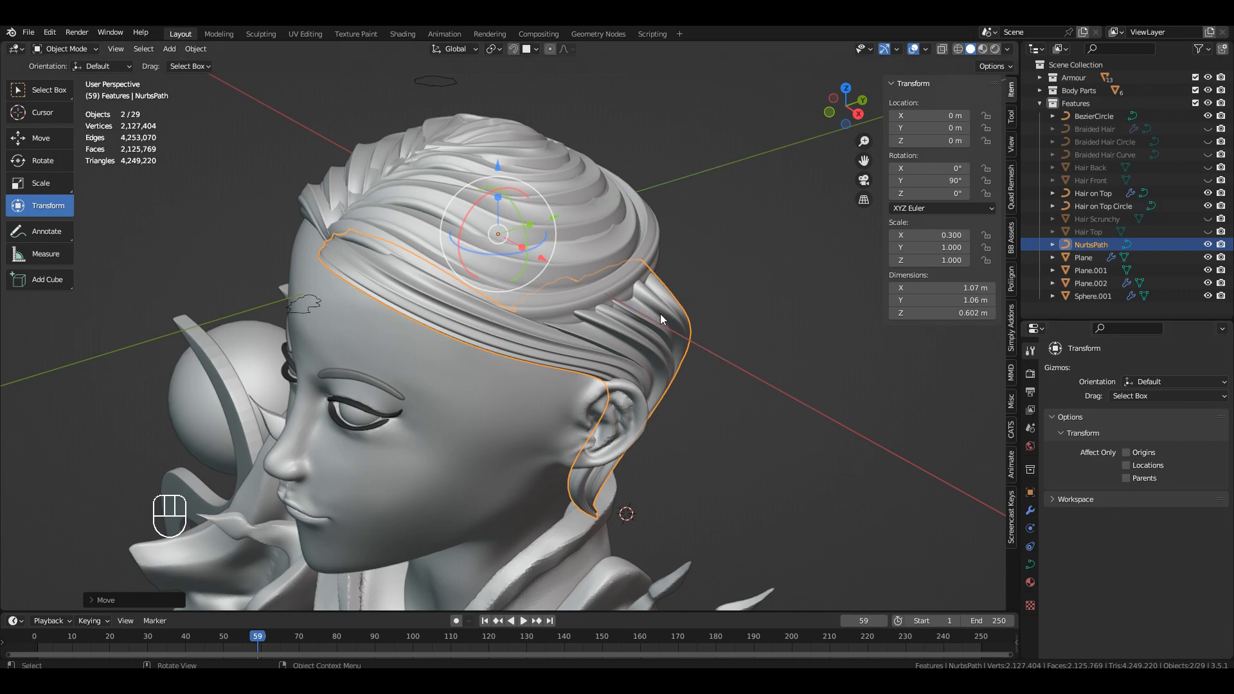
# - Add a Mirror modifier to the NurbsPath hair strands
pyautogui.click(1030, 509)
pyautogui.moveTo(598, 334); pyautogui.dragTo(640, 283, button='middle')
pyautogui.click(1101, 372)
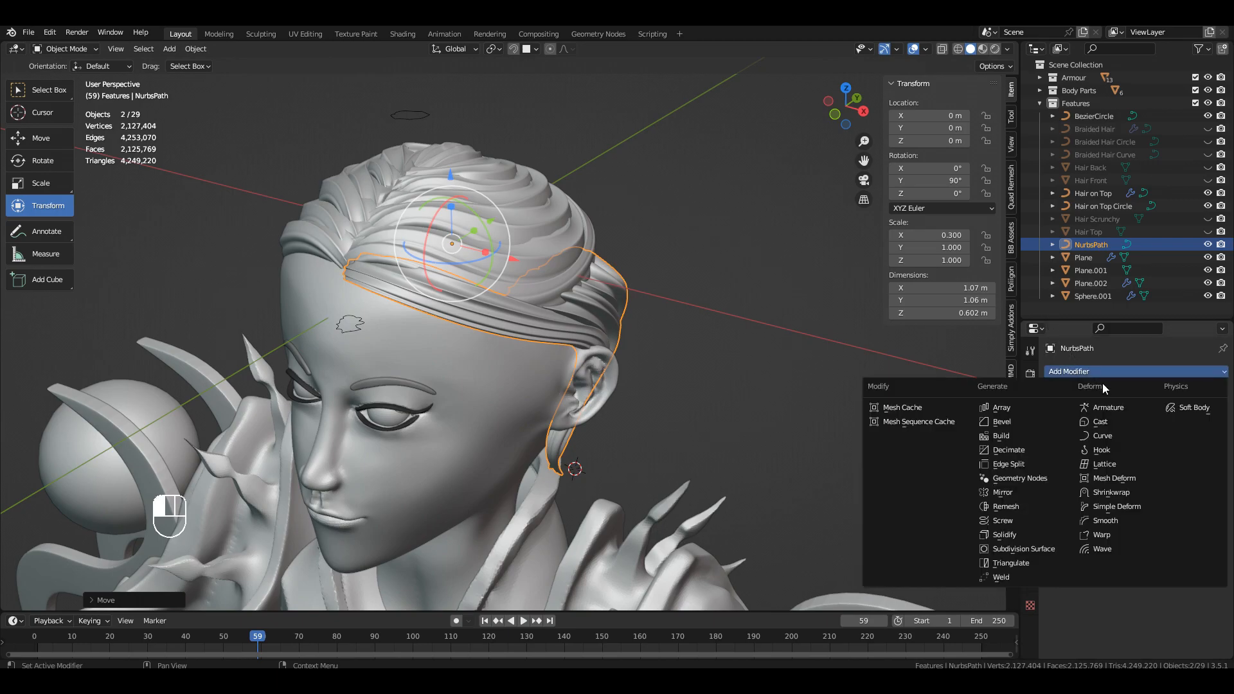
pyautogui.click(1014, 494)
# - Apply all transforms to the NurbsPath object so the mirror works across the head's centre
pyautogui.moveTo(623, 273); pyautogui.dragTo(861, 234, button='middle')
pyautogui.scroll(-2, 561, 278)
pyautogui.scroll(5, 565, 288)
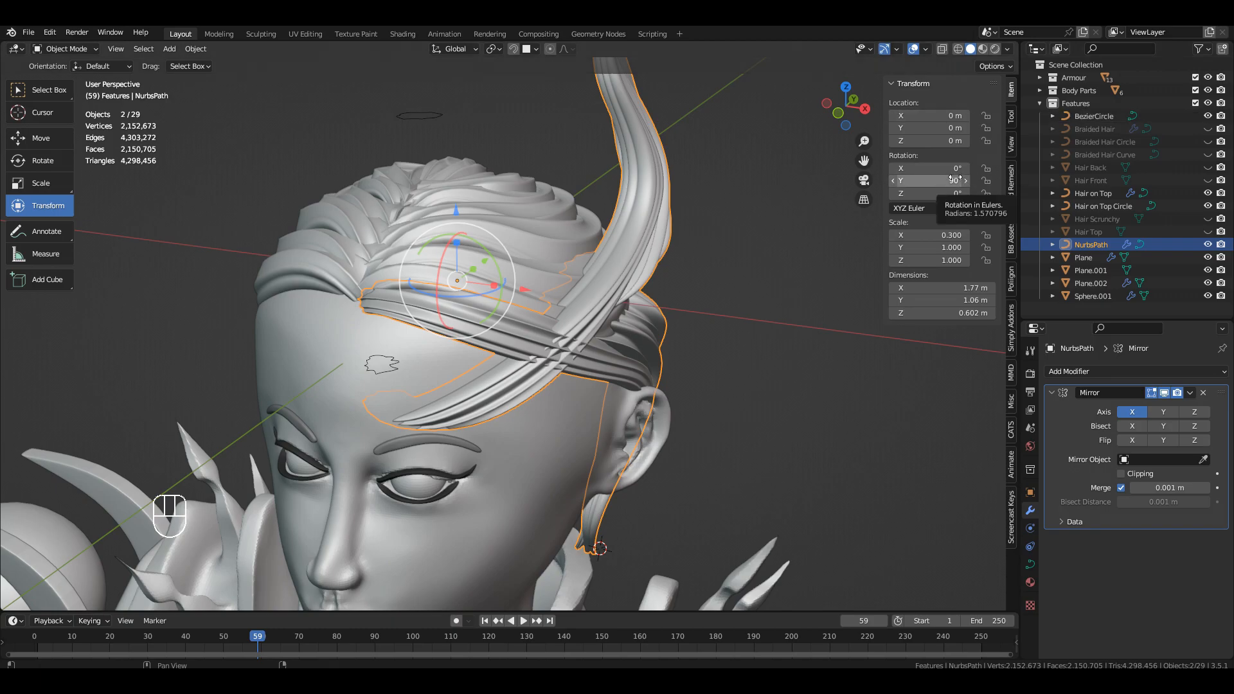
pyautogui.scroll(-2, 509, 268)
pyautogui.keyDown('shift'); pyautogui.moveTo(553, 283); pyautogui.dragTo(634, 252, button='middle'); pyautogui.keyUp('shift')
pyautogui.scroll(2, 599, 222)
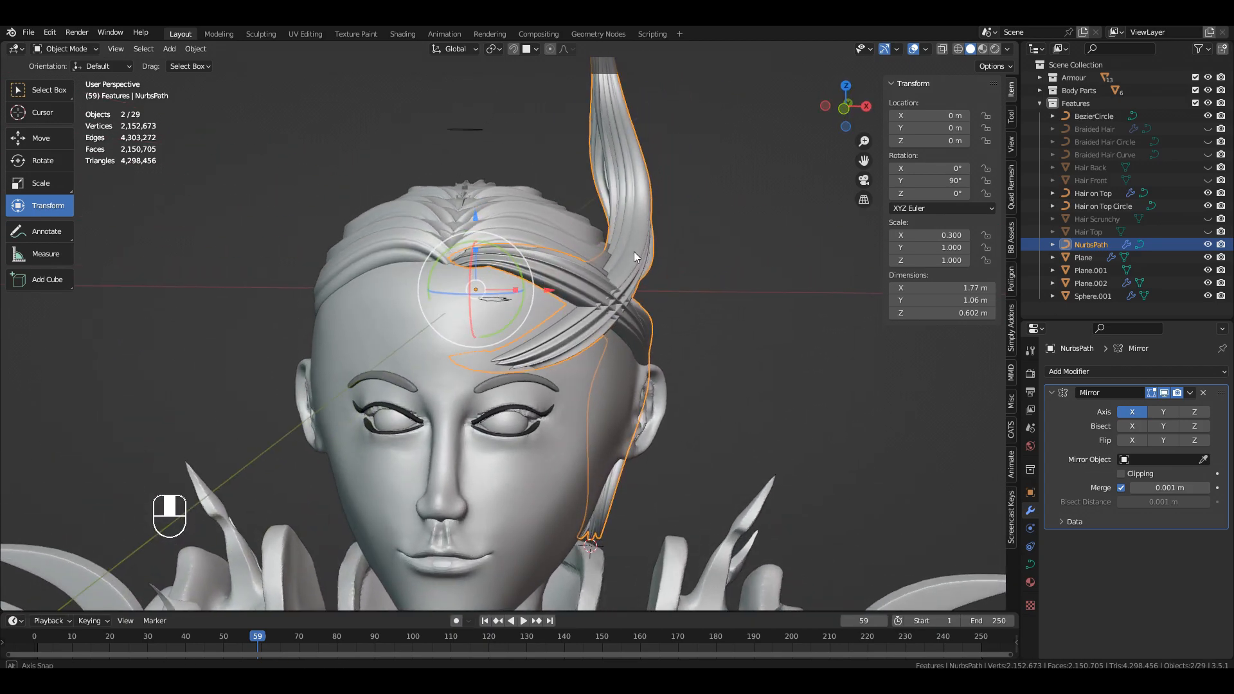
pyautogui.moveTo(634, 251); pyautogui.dragTo(615, 276, button='middle')
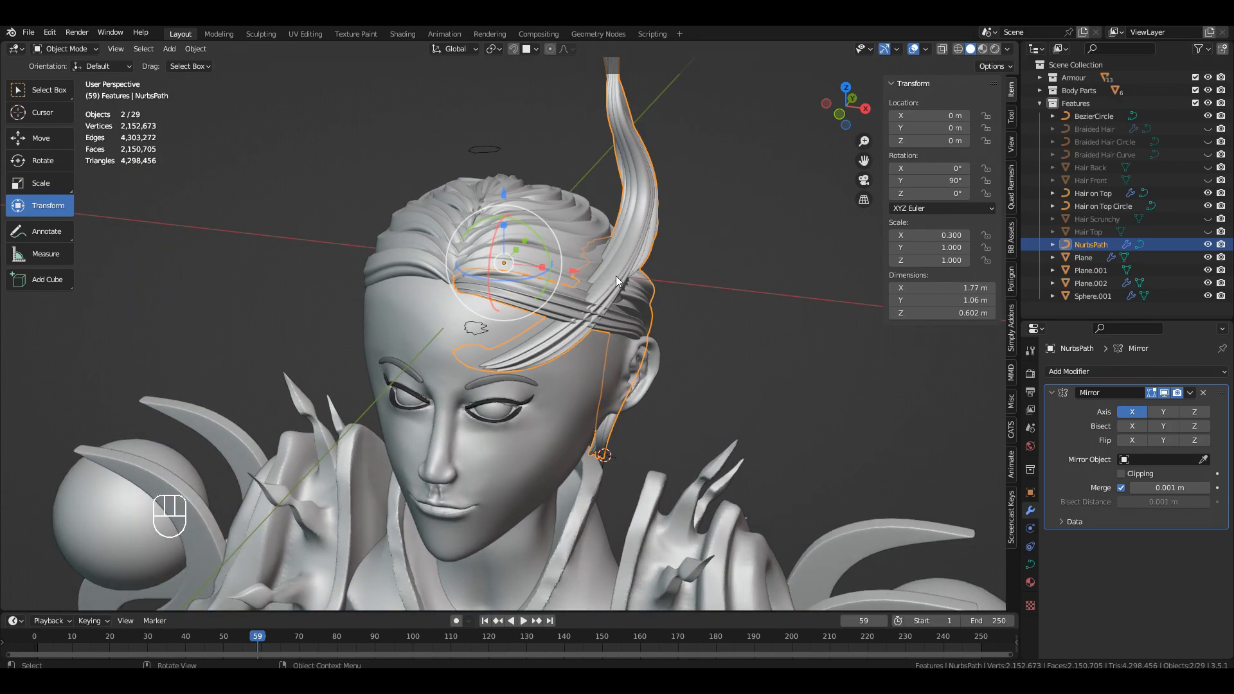
pyautogui.hotkey('alt', 'a')
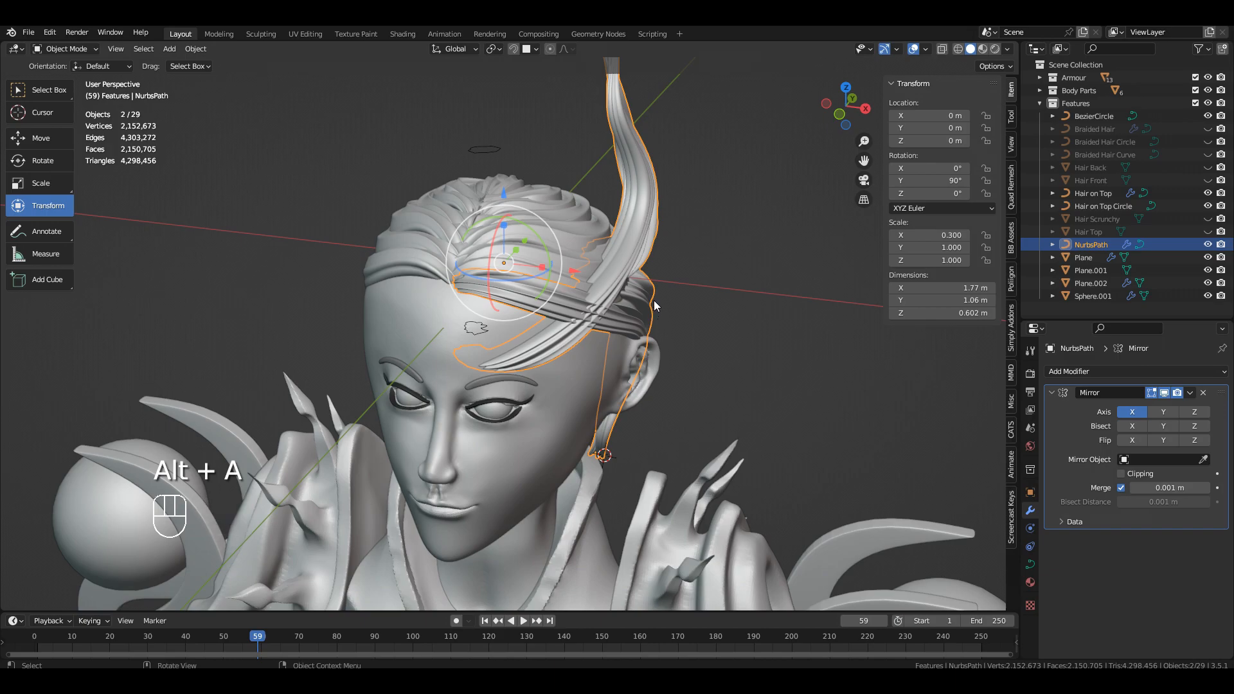
pyautogui.hotkey('ctrl', 'a')
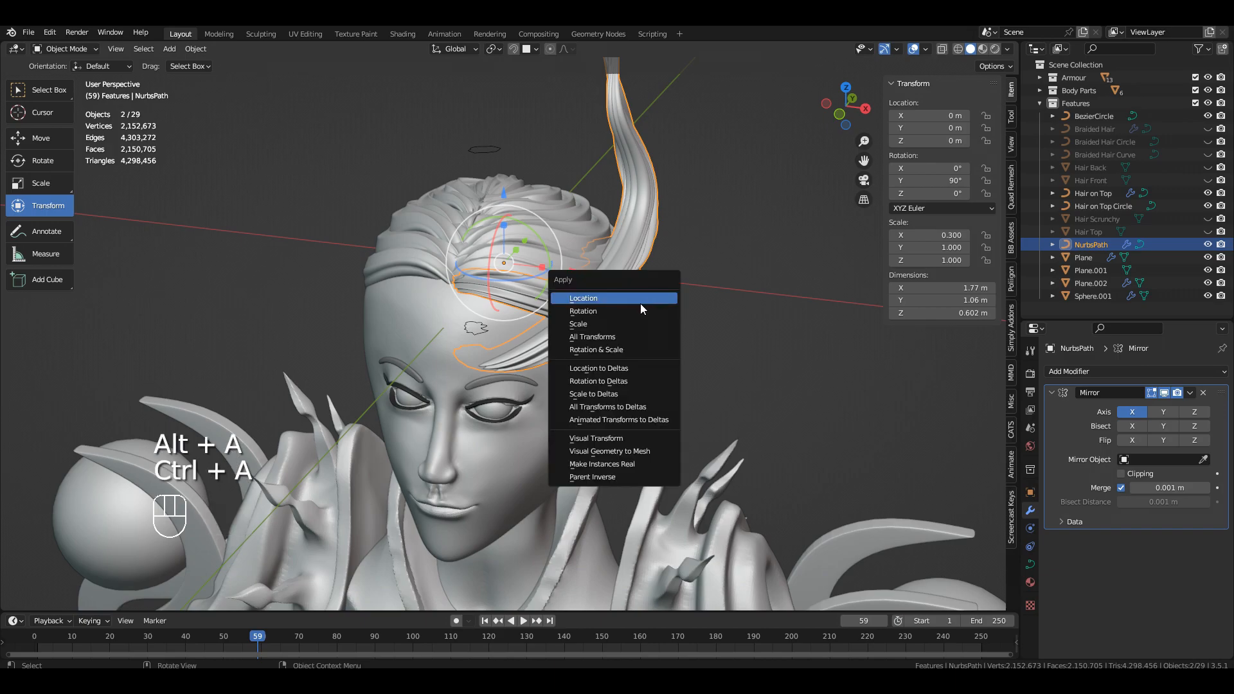
pyautogui.click(616, 337)
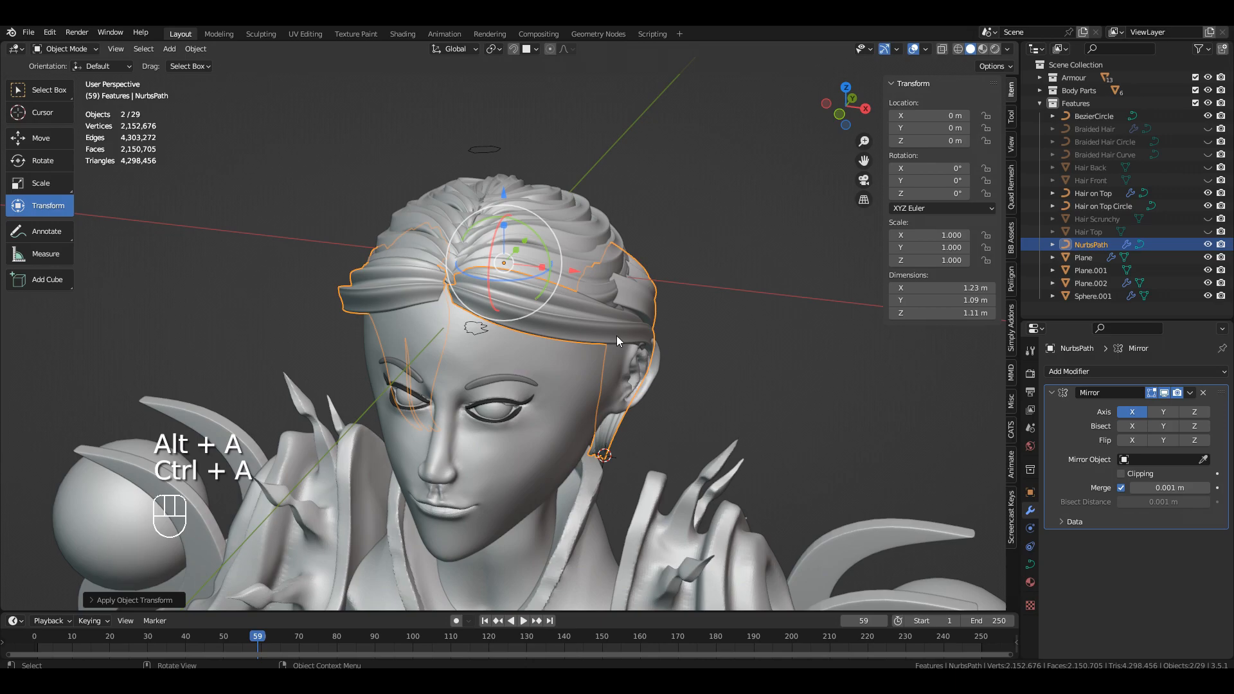
# - Dissolve the surplus control point at the top of the rearmost hair strand
pyautogui.moveTo(623, 325); pyautogui.dragTo(484, 297, button='middle')
pyautogui.keyDown('shift'); pyautogui.moveTo(719, 386); pyautogui.dragTo(597, 356, button='middle'); pyautogui.keyUp('shift')
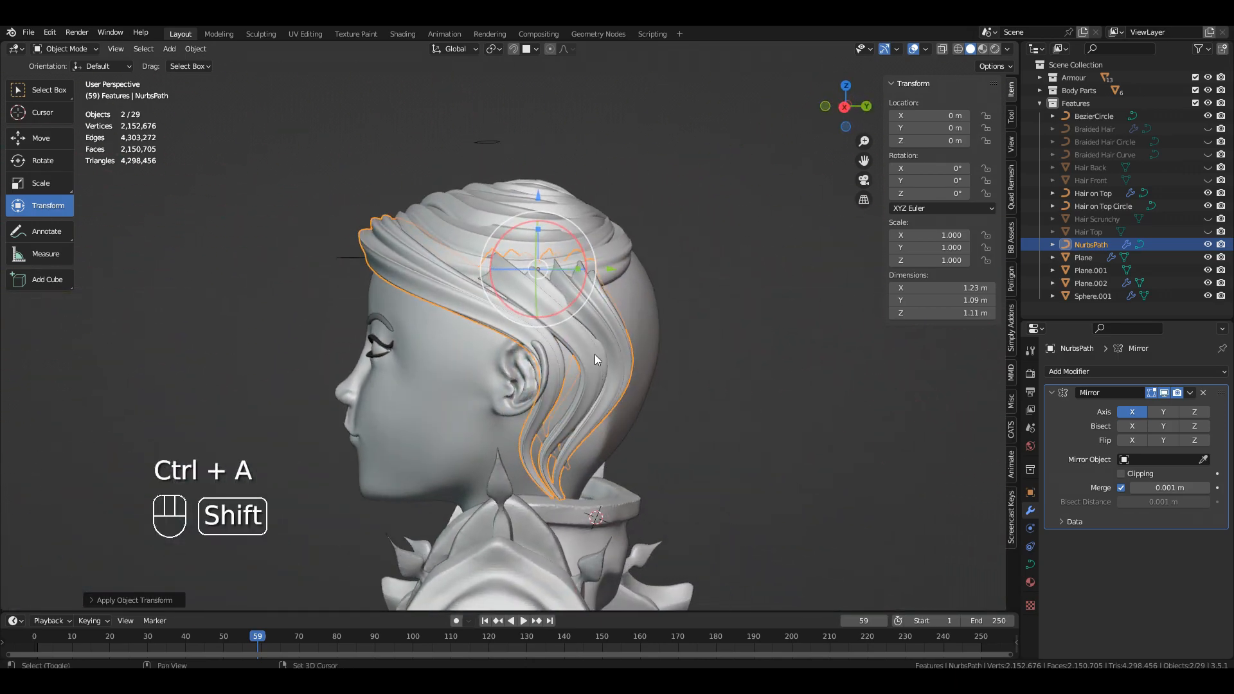
pyautogui.scroll(3, 598, 362)
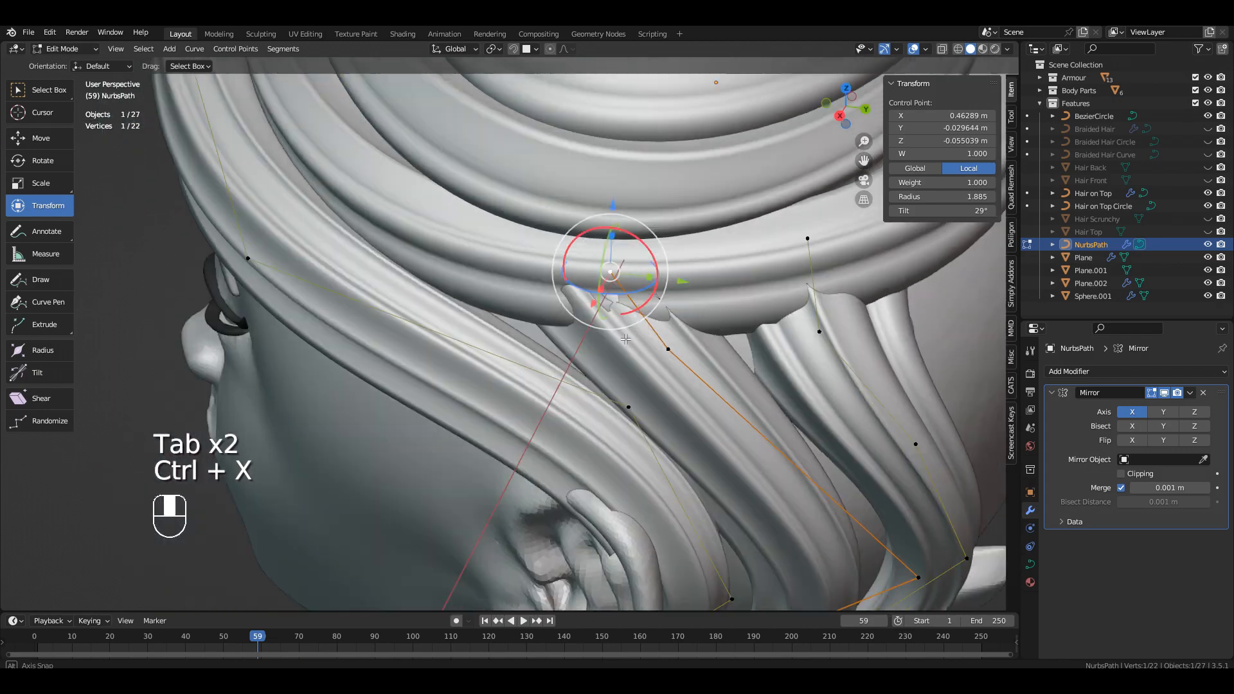
pyautogui.moveTo(723, 315)
pyautogui.mouseDown(button='middle')
pyautogui.moveTo(601, 305)
pyautogui.moveTo(745, 309)
pyautogui.mouseUp(button='middle')
pyautogui.hotkey('ctrl', 'x')
# - Move the middle strand's top control point forward along Y and slightly down to tuck it under the top hair
pyautogui.click(572, 294)
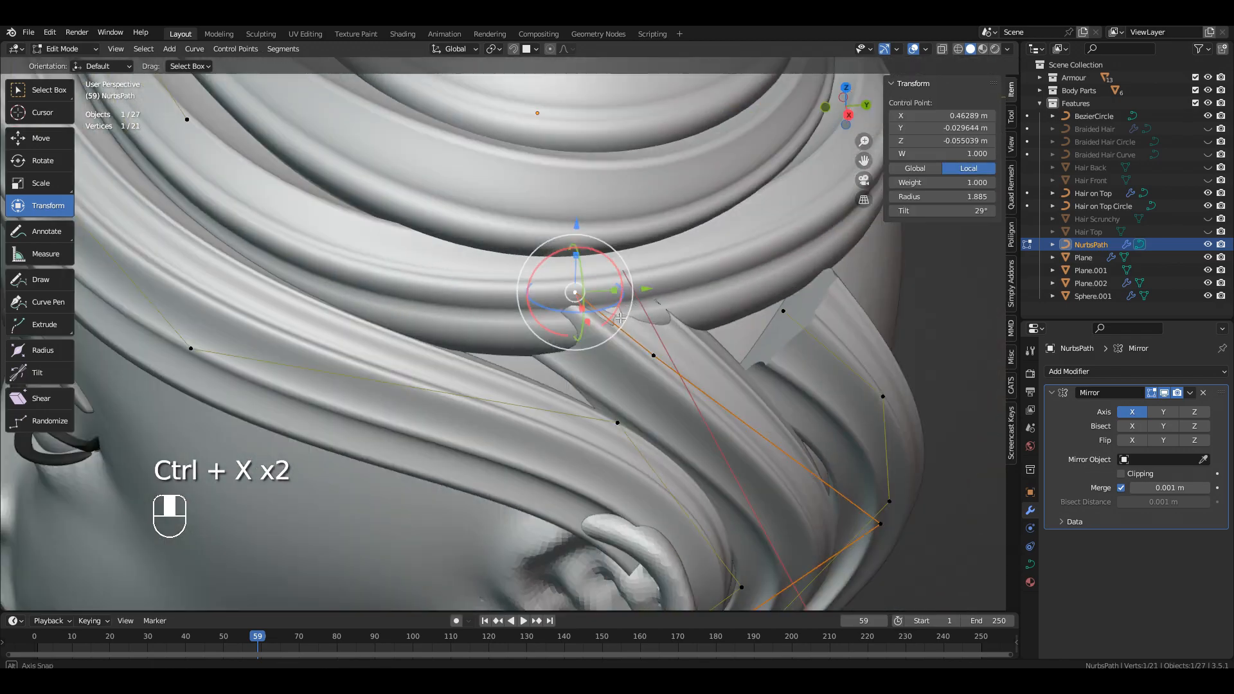
pyautogui.moveTo(598, 302); pyautogui.dragTo(588, 297, button='middle')
pyautogui.moveTo(636, 286); pyautogui.dragTo(552, 291)
pyautogui.moveTo(502, 341); pyautogui.dragTo(504, 347)
# - Raise the rearmost strand's top control point along Z towards the underside of the top hair
pyautogui.click(766, 302)
pyautogui.moveTo(739, 311); pyautogui.dragTo(623, 308, button='middle')
pyautogui.keyDown('shift'); pyautogui.moveTo(739, 309); pyautogui.dragTo(554, 346, button='middle'); pyautogui.keyUp('shift')
pyautogui.moveTo(554, 322); pyautogui.dragTo(617, 315, button='middle')
pyautogui.moveTo(578, 287); pyautogui.dragTo(578, 274)
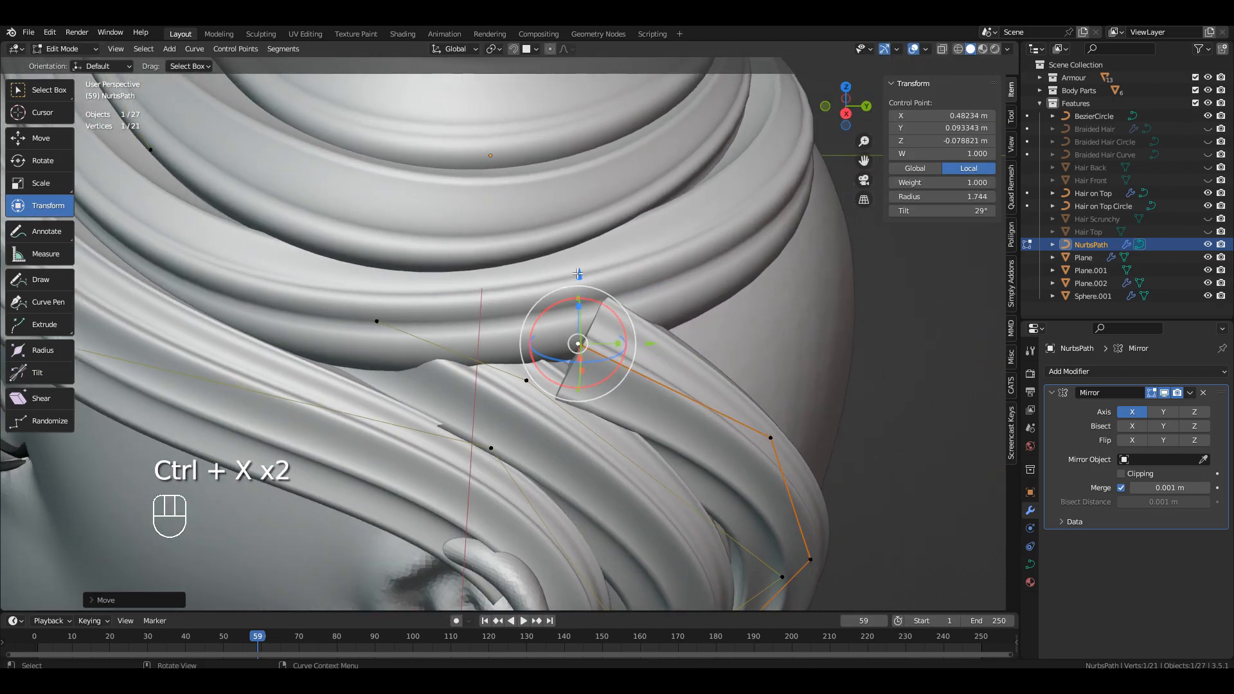
# - Raise the middle strand's lower control point about 0.03 m along Z and nudge it slightly forward beside the neck
pyautogui.scroll(-5, 584, 347)
pyautogui.moveTo(584, 346); pyautogui.dragTo(539, 328, button='middle')
pyautogui.moveTo(617, 308); pyautogui.dragTo(607, 260, button='middle')
pyautogui.click(637, 258)
pyautogui.moveTo(703, 256); pyautogui.dragTo(701, 257)
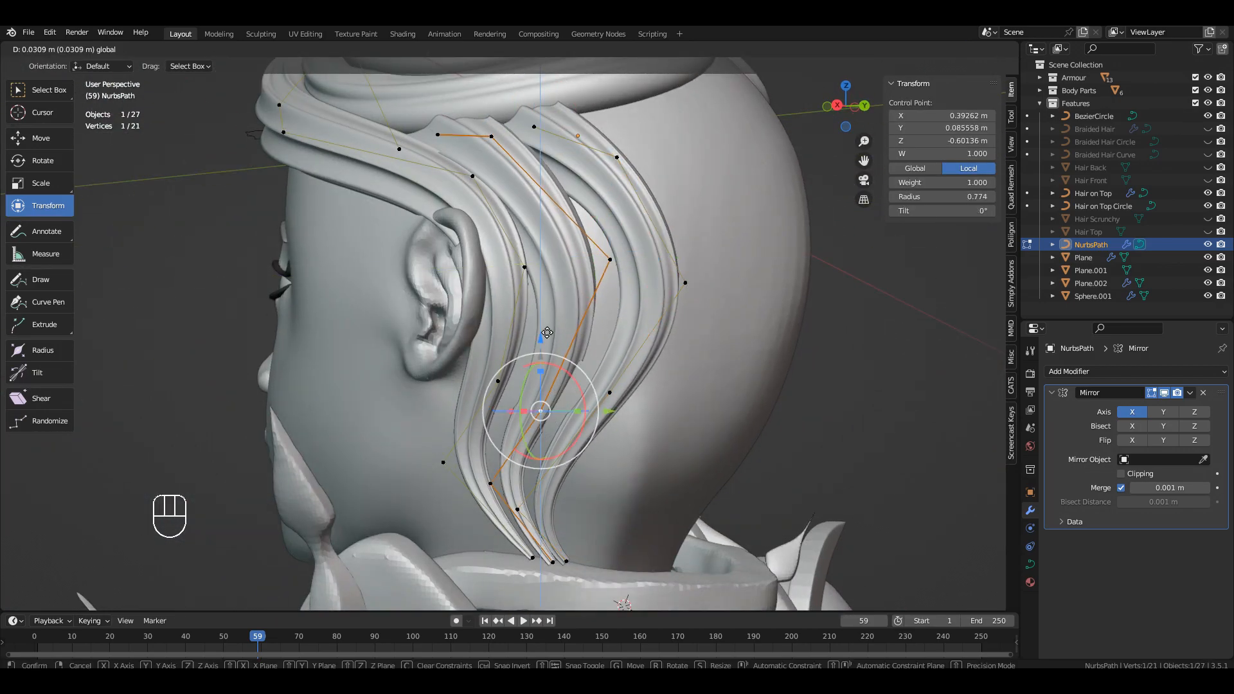
pyautogui.moveTo(593, 397); pyautogui.dragTo(588, 397)
pyautogui.moveTo(588, 398); pyautogui.dragTo(515, 411, button='middle')
pyautogui.moveTo(474, 393); pyautogui.dragTo(470, 395)
# - Shift the lower bend control points of the rear strands slightly forward to even out their curves beside the neck
pyautogui.keyDown('shift'); pyautogui.moveTo(494, 392); pyautogui.dragTo(516, 331, button='middle'); pyautogui.keyUp('shift')
pyautogui.click(628, 336)
pyautogui.keyDown('shift'); pyautogui.click(705, 217); pyautogui.keyUp('shift')
pyautogui.moveTo(731, 274); pyautogui.dragTo(721, 275)
pyautogui.moveTo(721, 280); pyautogui.dragTo(697, 334, button='middle')
pyautogui.click(543, 406)
pyautogui.moveTo(597, 411); pyautogui.dragTo(587, 411)
# - Extrude the three strand tips down over the collar and shrink their radius to about 0.086
pyautogui.moveTo(587, 412); pyautogui.dragTo(476, 268, button='middle')
pyautogui.scroll(2, 488, 418)
pyautogui.click(543, 285)
pyautogui.moveTo(565, 309); pyautogui.dragTo(546, 264, button='middle')
pyautogui.moveTo(501, 360); pyautogui.dragTo(617, 417)
pyautogui.hotkey('alt', 's')
pyautogui.scroll(-5, 578, 385)
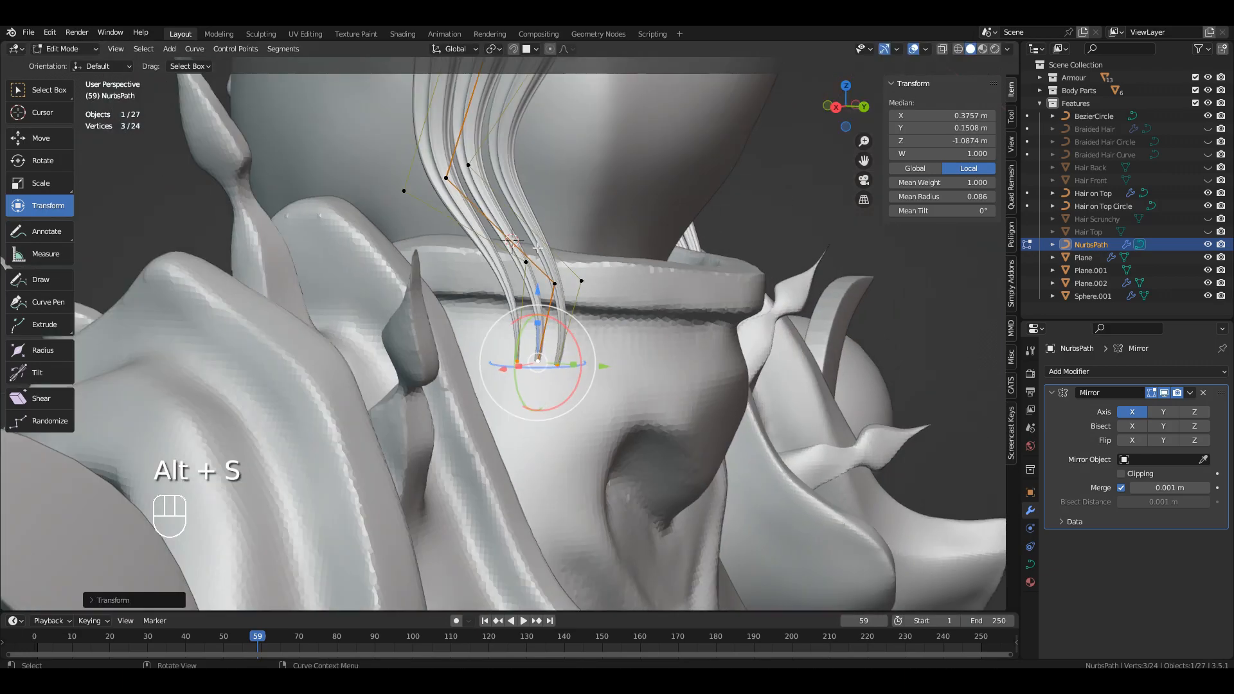
# - Duplicate the rear strand twice, placing each copy further back around the head
pyautogui.press('Tab')
pyautogui.click(731, 268)
pyautogui.moveTo(731, 267); pyautogui.dragTo(383, 233, button='middle')
pyautogui.scroll(4, 412, 257)
pyautogui.press('Tab')
pyautogui.moveTo(489, 225); pyautogui.dragTo(540, 251, button='middle')
pyautogui.press('3')
pyautogui.press('1')
pyautogui.click(549, 252)
pyautogui.keyDown('shift'); pyautogui.click(476, 187); pyautogui.keyUp('shift')
pyautogui.moveTo(476, 186); pyautogui.dragTo(440, 188, button='middle')
pyautogui.hotkey('shift', 'd')
pyautogui.click(504, 204)
pyautogui.hotkey('shift', 'd')
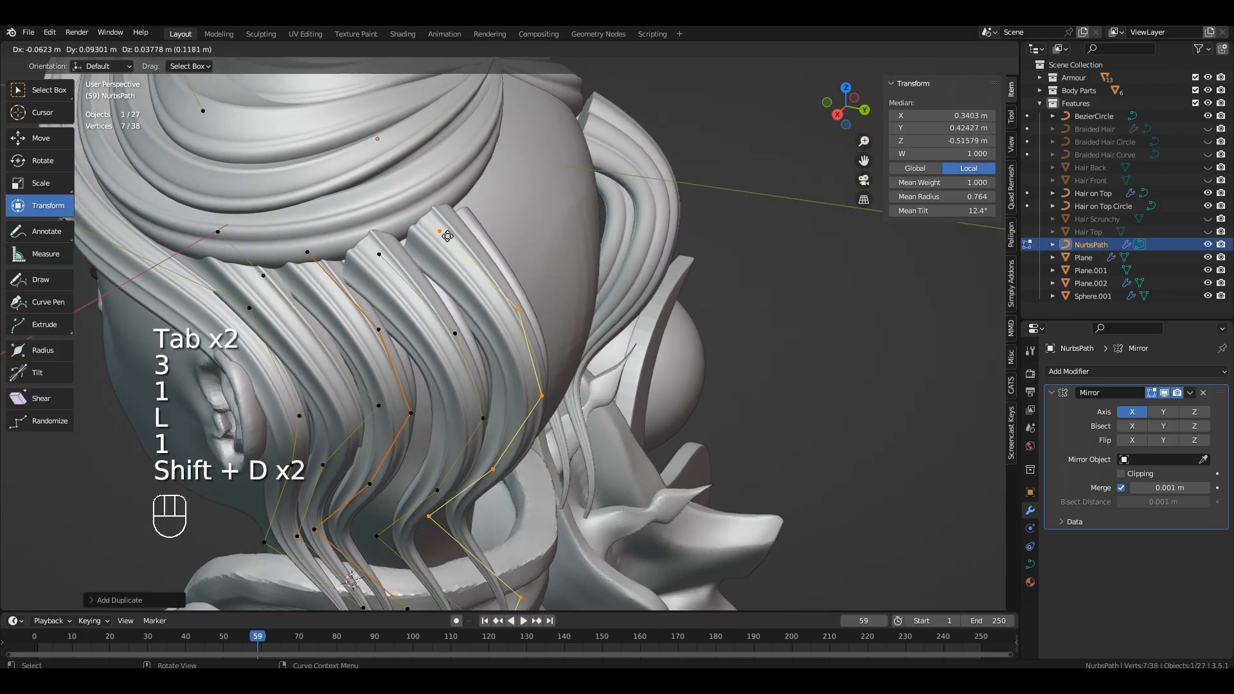
pyautogui.click(450, 233)
# - Duplicate the strand again further around the back of the head and delete the surplus copy near the centre
pyautogui.moveTo(450, 232); pyautogui.dragTo(398, 228, button='middle')
pyautogui.hotkey('shift', 'd')
pyautogui.moveTo(491, 213); pyautogui.dragTo(499, 310, button='middle')
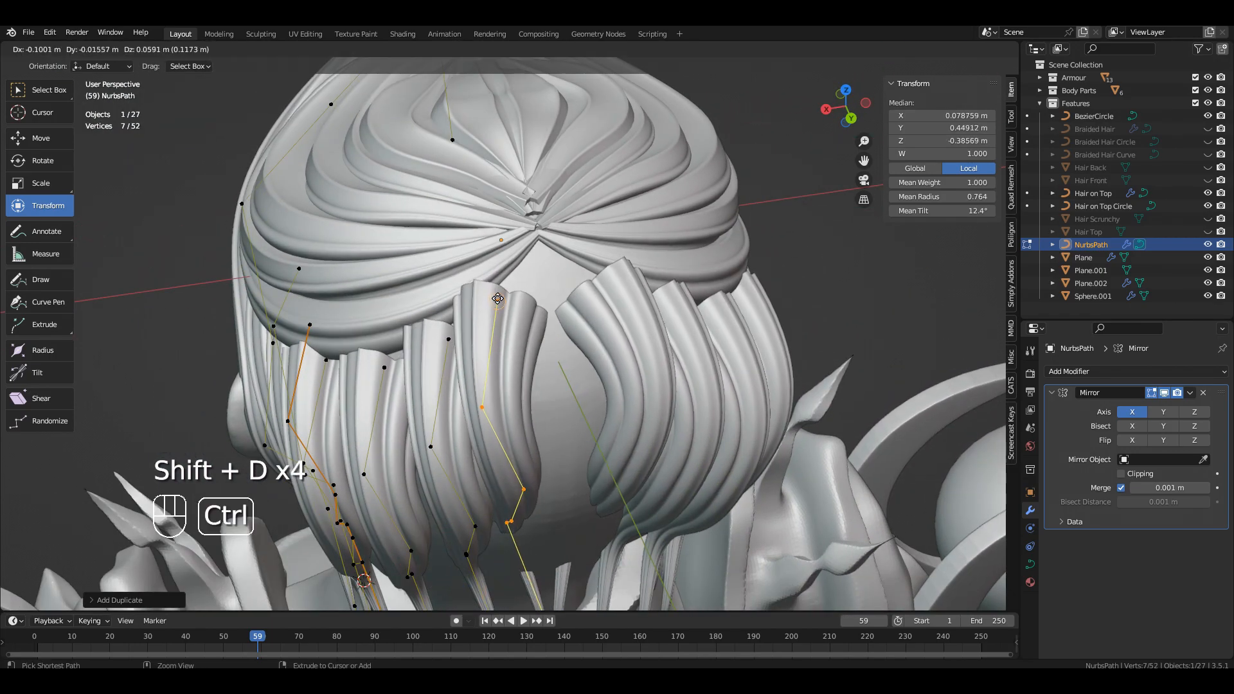
pyautogui.click(537, 397)
pyautogui.press('x')
pyautogui.click(524, 399)
pyautogui.keyDown('shift'); pyautogui.moveTo(501, 397); pyautogui.dragTo(642, 276, button='middle'); pyautogui.keyUp('shift')
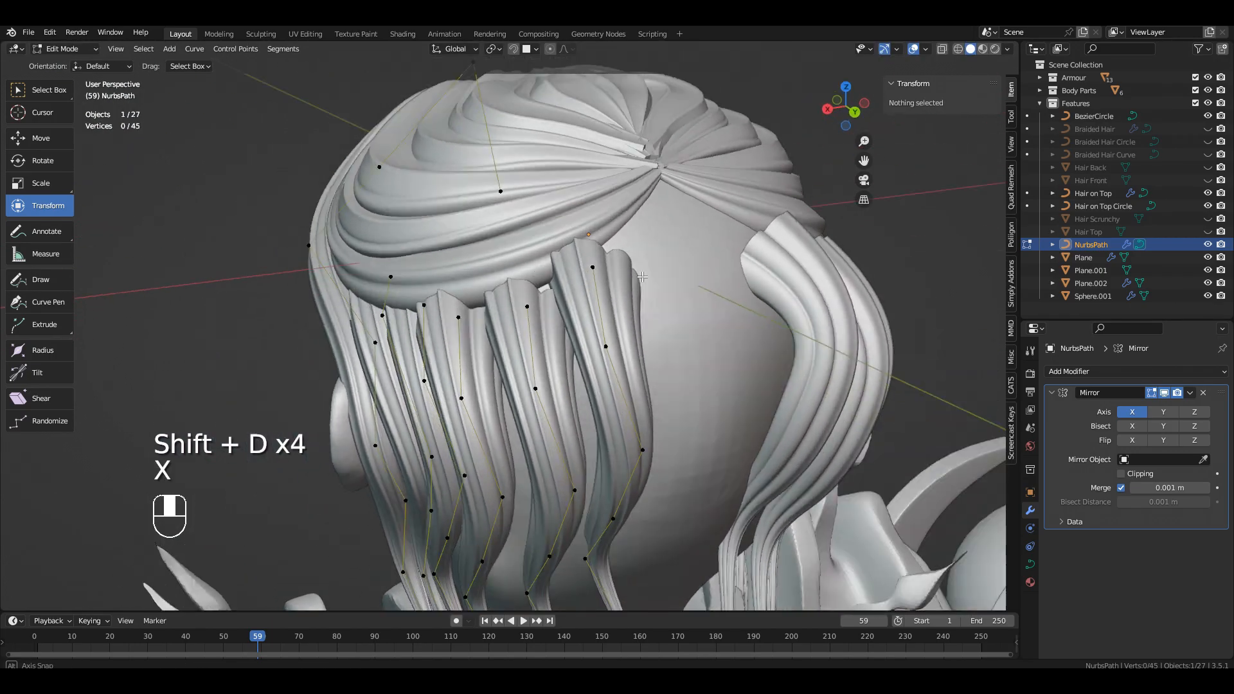
# - Reposition the frontmost copied strand's second control point, moving it inward about 0.02 m along X
pyautogui.scroll(-3, 536, 260)
pyautogui.moveTo(536, 259); pyautogui.dragTo(578, 335, button='middle')
pyautogui.scroll(2, 662, 282)
pyautogui.click(583, 348)
pyautogui.click(607, 363)
pyautogui.click(546, 320)
pyautogui.moveTo(550, 314); pyautogui.dragTo(546, 302)
pyautogui.moveTo(547, 302); pyautogui.dragTo(481, 330, button='middle')
pyautogui.moveTo(515, 277); pyautogui.dragTo(531, 279)
pyautogui.moveTo(514, 321); pyautogui.dragTo(553, 302, button='middle')
pyautogui.moveTo(552, 288); pyautogui.dragTo(568, 289)
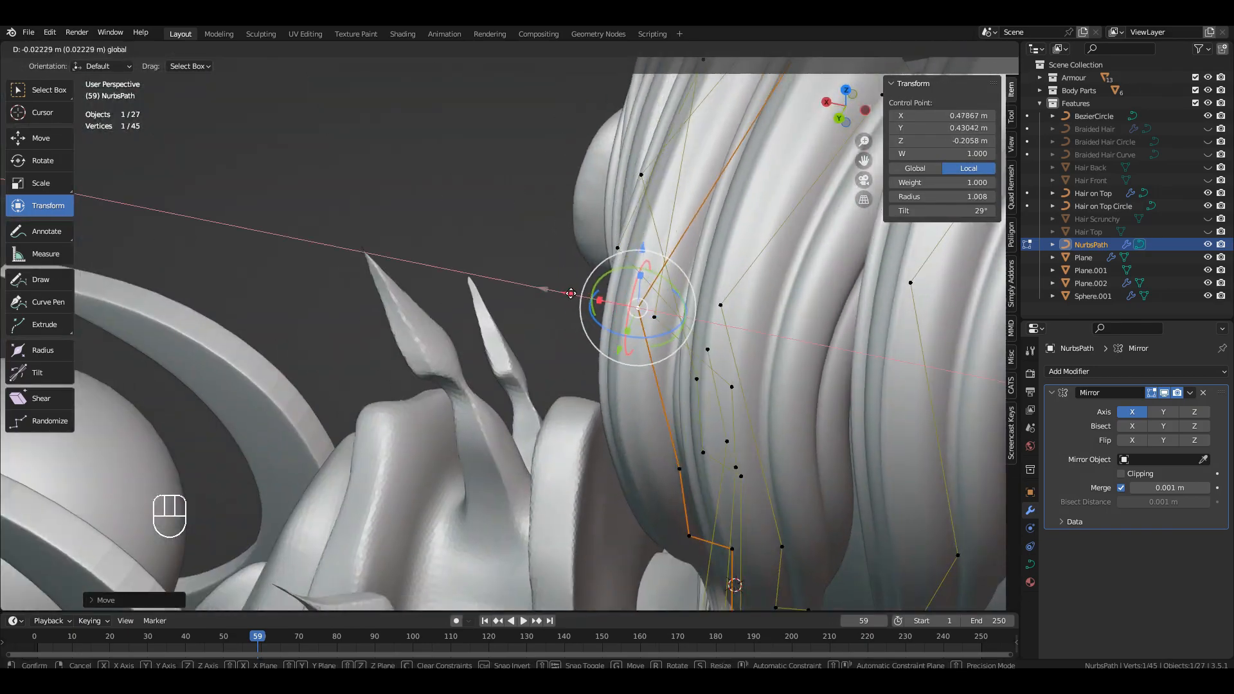
pyautogui.moveTo(568, 290); pyautogui.dragTo(675, 309, button='middle')
# - Tuck the frontmost copied strand's top control point under the top hair, moving it outward along X to about 0.409 m
pyautogui.moveTo(653, 301); pyautogui.dragTo(638, 302)
pyautogui.moveTo(639, 302); pyautogui.dragTo(501, 322, button='middle')
pyautogui.moveTo(501, 321); pyautogui.dragTo(594, 276, button='middle')
pyautogui.hotkey('ctrl', 'z')
pyautogui.moveTo(594, 276); pyautogui.dragTo(615, 282)
pyautogui.moveTo(615, 283); pyautogui.dragTo(522, 304, button='middle')
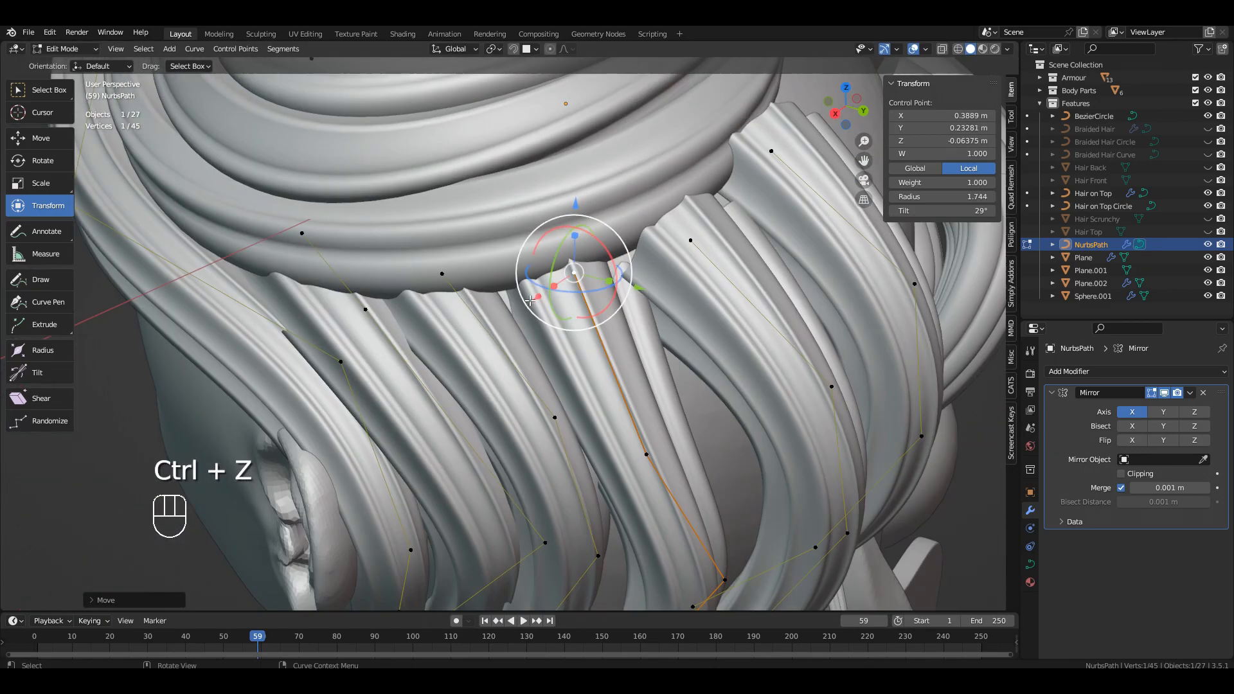
pyautogui.moveTo(521, 306); pyautogui.dragTo(518, 308)
pyautogui.scroll(-2, 566, 335)
pyautogui.keyDown('shift'); pyautogui.moveTo(609, 357); pyautogui.dragTo(598, 294, button='middle'); pyautogui.keyUp('shift')
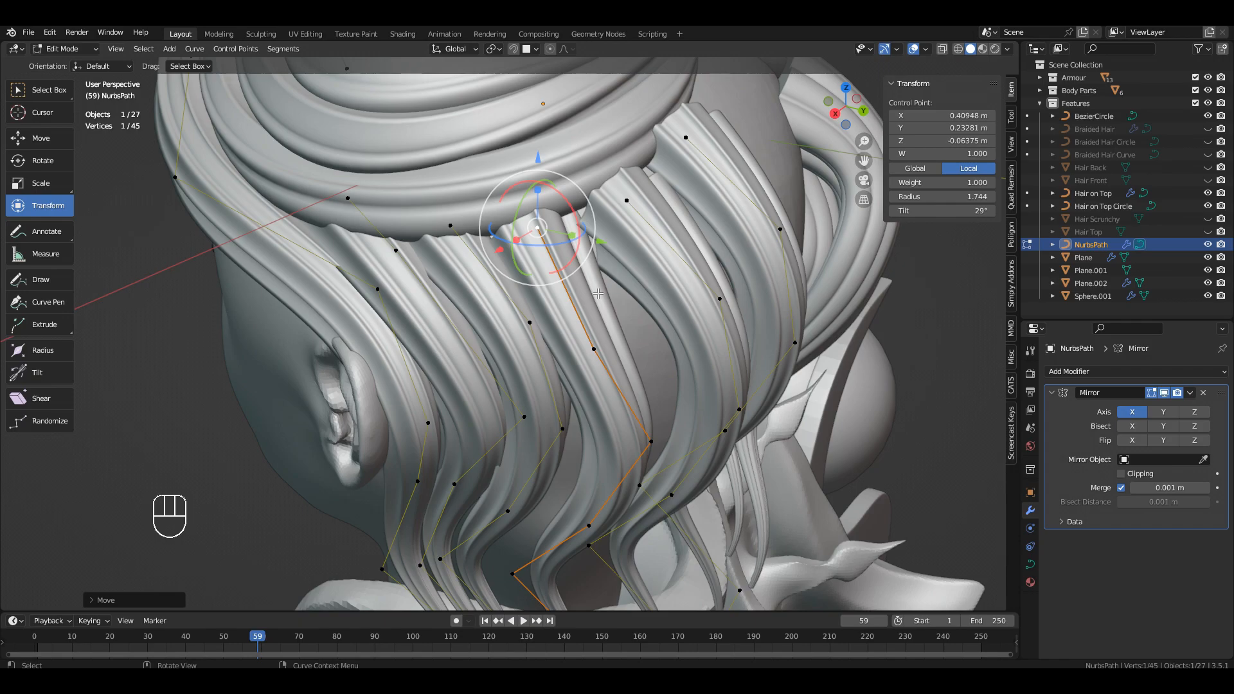
# - Fine-tune the frontmost copied strand's top end so it fits beneath the edge of the top hair
pyautogui.scroll(3, 599, 339)
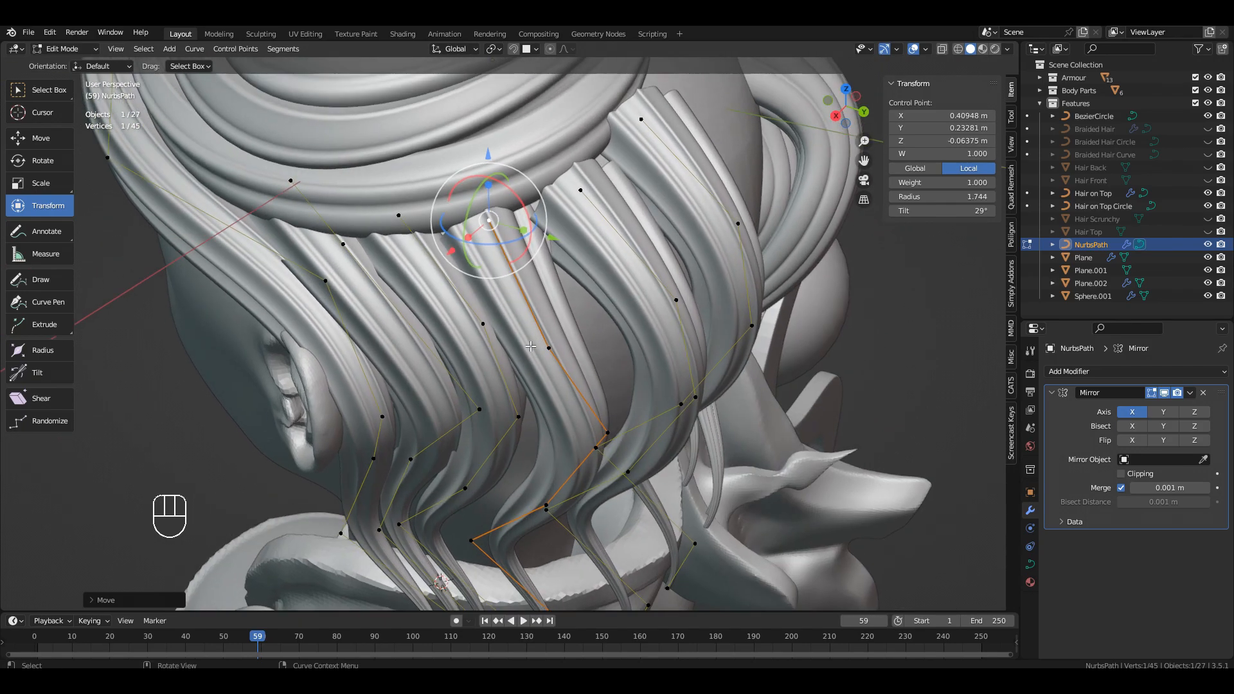
pyautogui.moveTo(528, 349); pyautogui.dragTo(561, 479, button='middle')
pyautogui.moveTo(540, 378); pyautogui.dragTo(526, 380)
pyautogui.hotkey('ctrl', 'z')
pyautogui.moveTo(514, 359)
pyautogui.mouseDown(button='middle')
pyautogui.moveTo(591, 397)
pyautogui.moveTo(537, 367)
pyautogui.mouseUp(button='middle')
pyautogui.moveTo(618, 332); pyautogui.dragTo(607, 337)
pyautogui.keyDown('shift'); pyautogui.moveTo(607, 337); pyautogui.dragTo(546, 167, button='middle'); pyautogui.keyUp('shift')
# - Shift the frontmost copied strand's second control point so the upper part lies close to the neighbouring strand
pyautogui.scroll(-3, 565, 289)
pyautogui.click(583, 309)
pyautogui.moveTo(584, 309); pyautogui.dragTo(575, 276, button='middle')
pyautogui.moveTo(558, 330); pyautogui.dragTo(556, 330)
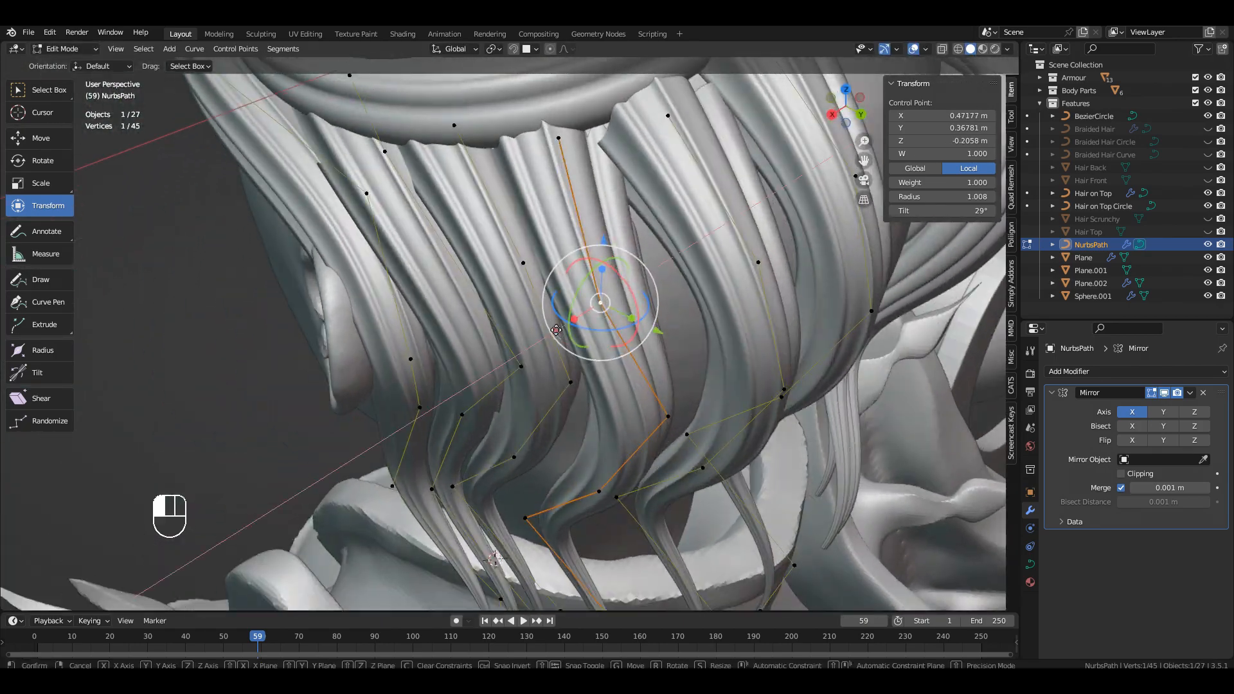
pyautogui.keyDown('shift'); pyautogui.moveTo(571, 293); pyautogui.dragTo(565, 392, button='middle'); pyautogui.keyUp('shift')
pyautogui.scroll(2, 566, 360)
pyautogui.moveTo(534, 308); pyautogui.dragTo(573, 302, button='middle')
pyautogui.click(550, 273)
pyautogui.moveTo(604, 258); pyautogui.dragTo(601, 257)
# - Adjust the frontmost copied strand's third control point so its outer bend follows the head behind the ear
pyautogui.scroll(-4, 597, 270)
pyautogui.keyDown('shift'); pyautogui.moveTo(578, 411); pyautogui.dragTo(572, 218, button='middle'); pyautogui.keyUp('shift')
pyautogui.click(589, 353)
pyautogui.moveTo(518, 361); pyautogui.dragTo(515, 361)
pyautogui.moveTo(515, 361); pyautogui.dragTo(566, 315, button='middle')
pyautogui.scroll(3, 565, 309)
pyautogui.moveTo(546, 257); pyautogui.dragTo(514, 347, button='middle')
pyautogui.scroll(-2, 565, 290)
pyautogui.moveTo(543, 355); pyautogui.dragTo(557, 359)
pyautogui.moveTo(598, 402); pyautogui.dragTo(595, 389)
pyautogui.moveTo(596, 389); pyautogui.dragTo(675, 334, button='middle')
pyautogui.scroll(3, 678, 333)
pyautogui.moveTo(680, 332); pyautogui.dragTo(673, 333)
# - Move the frontmost copied strand's mid-length control points forward to follow the neighbouring strand's curve
pyautogui.scroll(-4, 673, 332)
pyautogui.moveTo(649, 360); pyautogui.dragTo(598, 302, button='middle')
pyautogui.click(561, 267)
pyautogui.moveTo(623, 265); pyautogui.dragTo(617, 264)
pyautogui.moveTo(617, 265); pyautogui.dragTo(592, 212, button='middle')
pyautogui.click(479, 156)
pyautogui.keyDown('shift'); pyautogui.moveTo(579, 411); pyautogui.dragTo(582, 225, button='middle'); pyautogui.keyUp('shift')
pyautogui.click(576, 232)
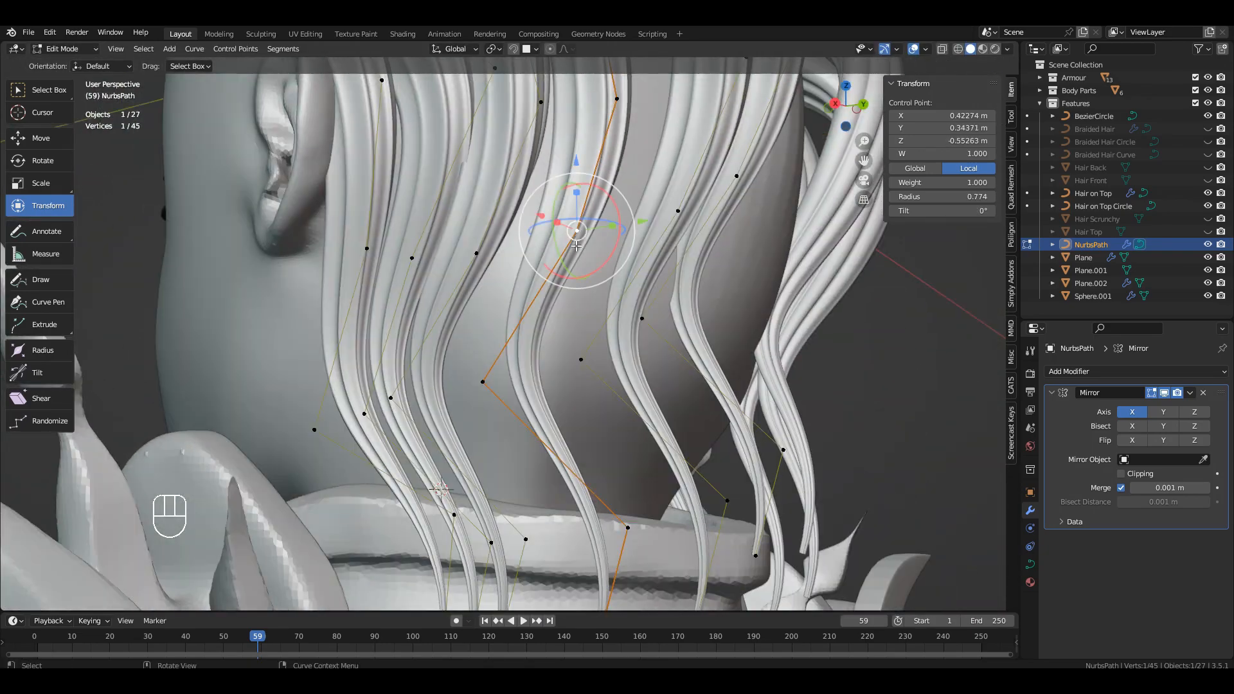
pyautogui.moveTo(620, 254); pyautogui.dragTo(596, 257)
# - Lower the last three control points of the frontmost copied strand about 0.065 m along Z over the collar
pyautogui.keyDown('shift'); pyautogui.moveTo(596, 257); pyautogui.dragTo(621, 195, button='middle'); pyautogui.keyUp('shift')
pyautogui.click(509, 320)
pyautogui.keyDown('shift'); pyautogui.moveTo(633, 548); pyautogui.dragTo(624, 479, button='middle'); pyautogui.keyUp('shift')
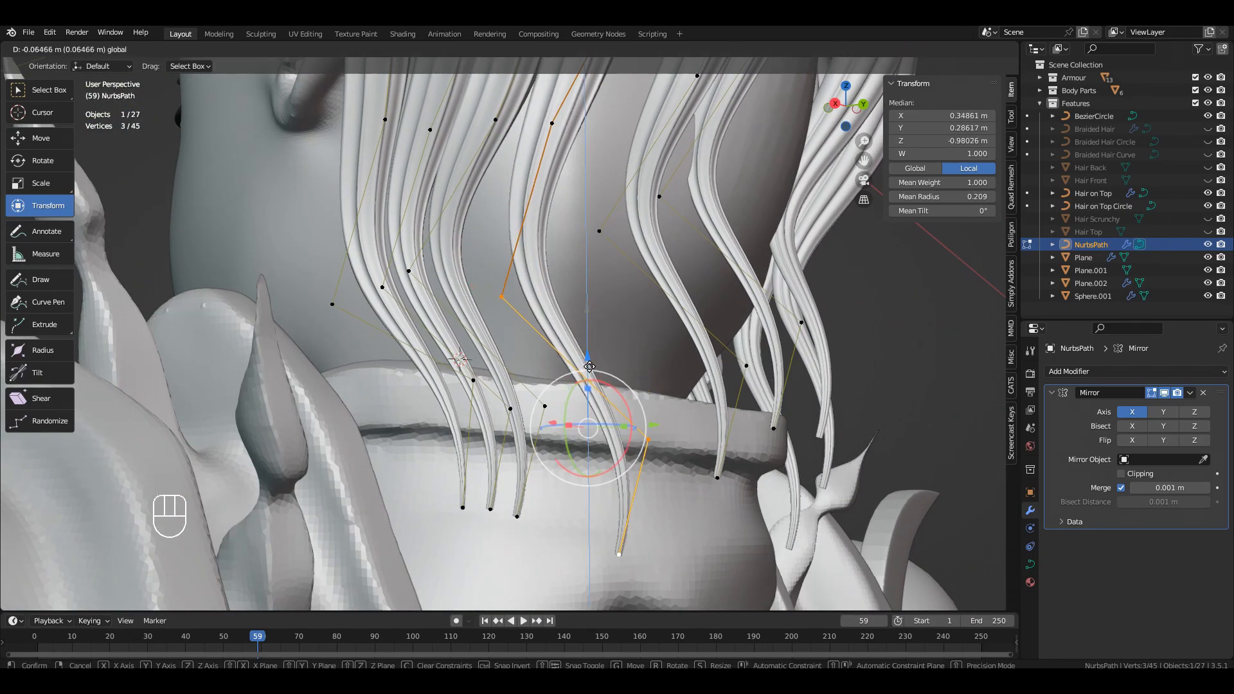
pyautogui.moveTo(589, 366); pyautogui.dragTo(589, 373)
pyautogui.click(501, 297)
# - Select four complete side strands and duplicate them to fill out the hair
pyautogui.scroll(-4, 552, 308)
pyautogui.moveTo(514, 308); pyautogui.dragTo(560, 257, button='middle')
pyautogui.press('l')
pyautogui.press('l')
pyautogui.moveTo(385, 140); pyautogui.dragTo(479, 161, button='middle')
pyautogui.keyDown('shift'); pyautogui.moveTo(479, 160); pyautogui.dragTo(498, 230, button='middle'); pyautogui.keyUp('shift')
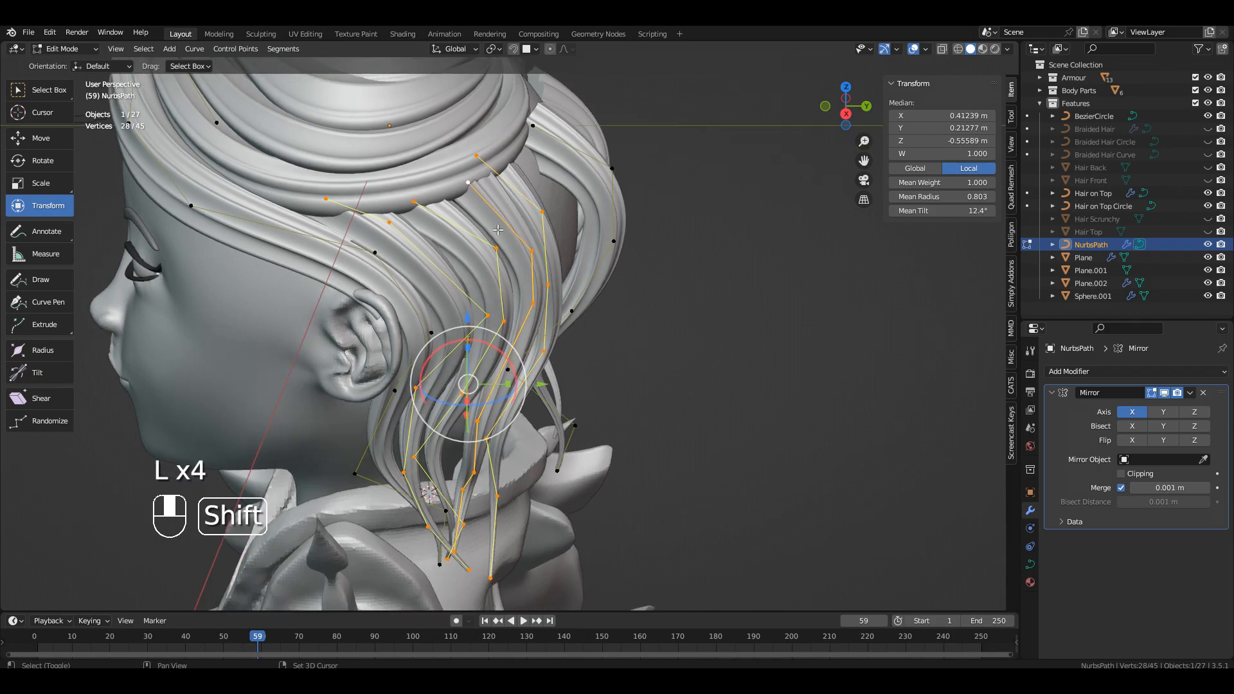
# - Try converting the mirrored NurbsPath hair to a mesh and selecting individual strands in face mode
pyautogui.press('Tab')
pyautogui.moveTo(584, 270); pyautogui.dragTo(514, 302, button='middle')
pyautogui.scroll(2, 537, 234)
pyautogui.scroll(-2, 514, 302)
pyautogui.scroll(2, 511, 309)
pyautogui.rightClick(536, 395)
pyautogui.moveTo(539, 395)
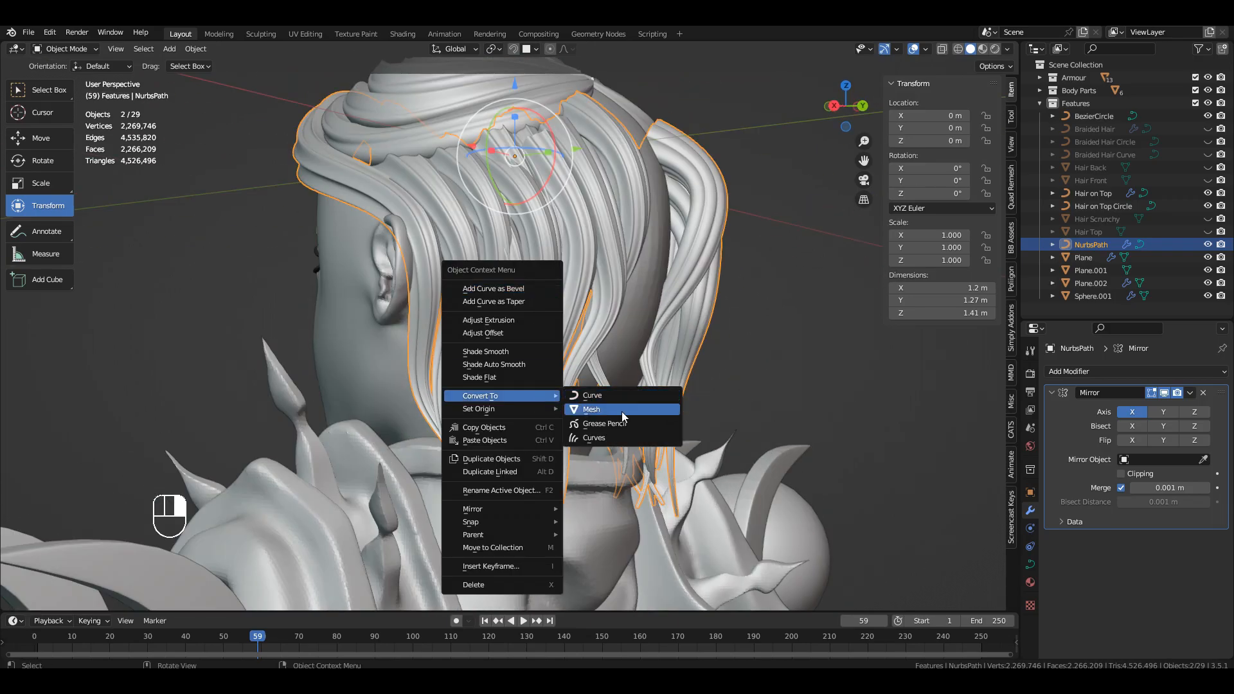
pyautogui.click(622, 415)
pyautogui.press('Tab')
pyautogui.press('3')
pyautogui.scroll(2, 564, 281)
# - Undo the mesh conversion of the NurbsPath hair
pyautogui.hotkey('ctrl', 'z')
pyautogui.hotkey('ctrl', 'z')
pyautogui.hotkey('ctrl', 'z')
pyautogui.hotkey('ctrl', 'z')
pyautogui.hotkey('ctrl', 'z')
pyautogui.hotkey('ctrl', 'z')
pyautogui.hotkey('ctrl', 'z')
pyautogui.hotkey('ctrl', 'z')
pyautogui.hotkey('ctrl', 'z')
pyautogui.hotkey('ctrl', 'z')
pyautogui.hotkey('ctrl', 'z')
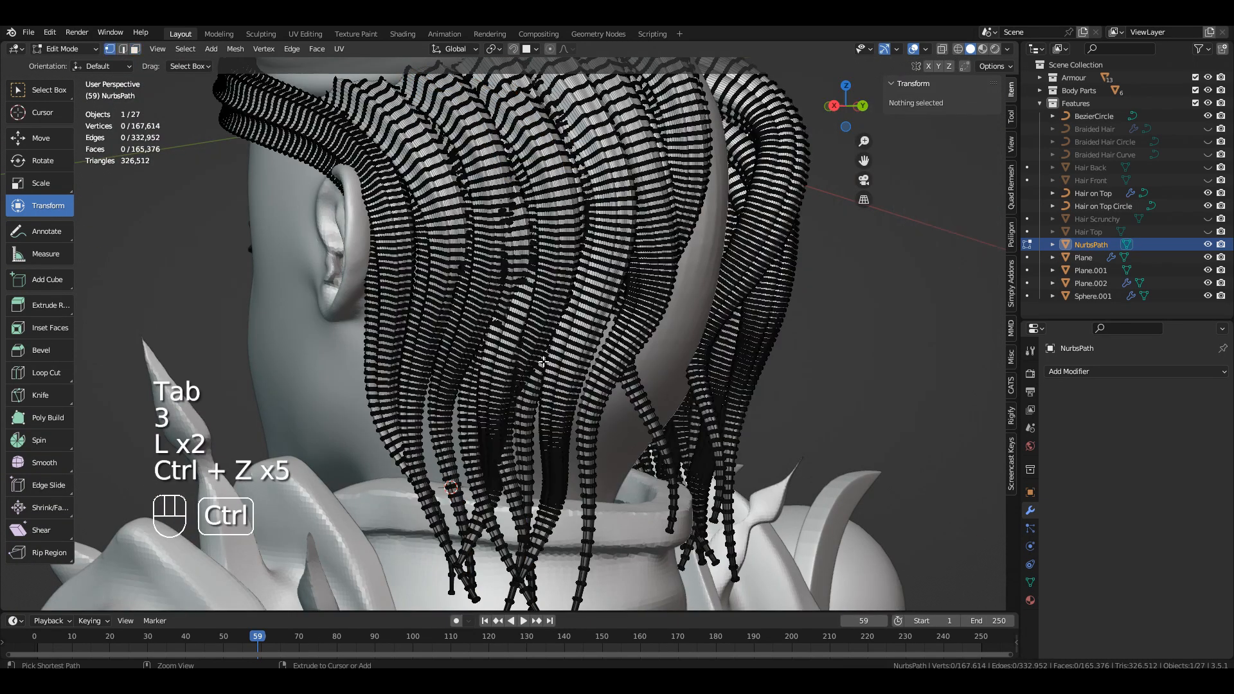
# - Move the rearmost strand's upper control point across the back of the head beneath the top hair
pyautogui.moveTo(541, 334); pyautogui.dragTo(536, 301, button='middle')
pyautogui.scroll(4, 546, 257)
pyautogui.click(582, 225)
pyautogui.keyDown('shift'); pyautogui.moveTo(582, 225); pyautogui.dragTo(643, 386, button='middle'); pyautogui.keyUp('shift')
pyautogui.moveTo(704, 334); pyautogui.dragTo(598, 338)
pyautogui.moveTo(597, 337); pyautogui.dragTo(643, 342, button='middle')
pyautogui.moveTo(689, 304); pyautogui.dragTo(700, 305)
pyautogui.moveTo(701, 305); pyautogui.dragTo(553, 309, button='middle')
# - Select the rearmost strand's lower six control points and move them about 0.09 m in the negative Y direction
pyautogui.click(529, 256)
pyautogui.keyDown('shift'); pyautogui.moveTo(547, 398); pyautogui.dragTo(502, 341, button='middle'); pyautogui.keyUp('shift')
pyautogui.keyDown('ctrl'); pyautogui.click(583, 476); pyautogui.keyUp('ctrl')
pyautogui.moveTo(501, 339); pyautogui.dragTo(524, 328)
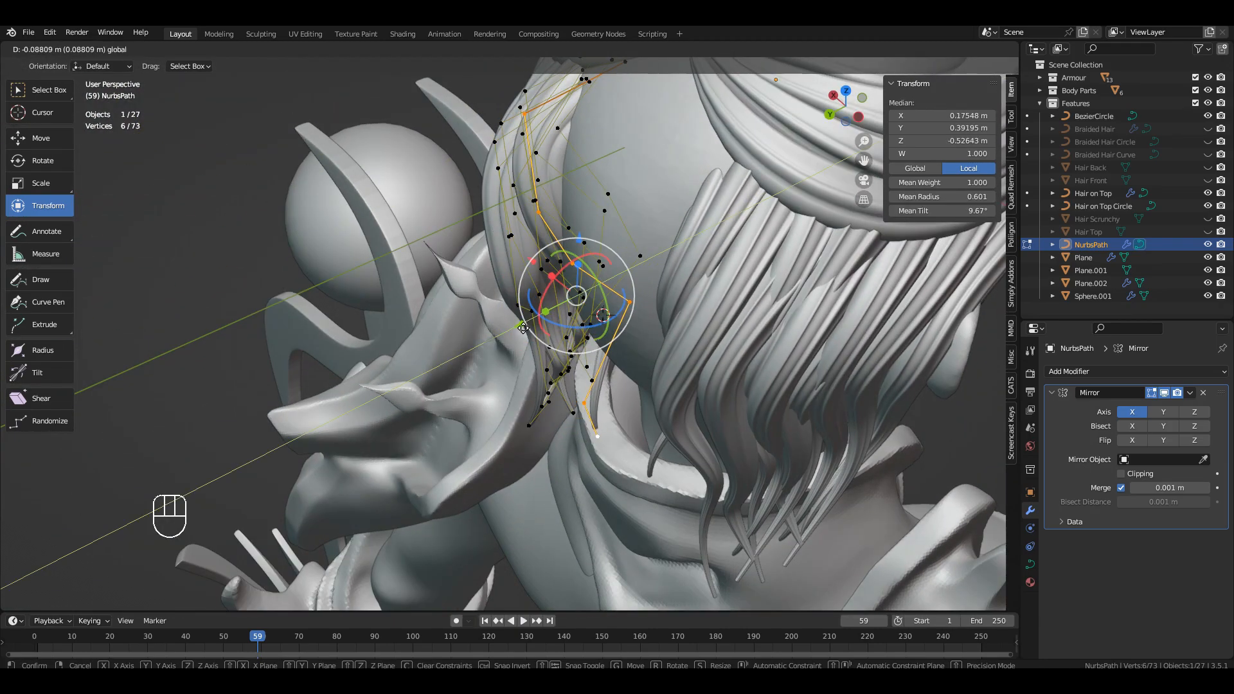
pyautogui.moveTo(516, 426); pyautogui.dragTo(505, 431)
# - Shift a middle control point of the rearmost strand to bring its bend closer to the back of the head
pyautogui.moveTo(504, 431); pyautogui.dragTo(669, 289, button='middle')
pyautogui.click(584, 284)
pyautogui.keyDown('shift'); pyautogui.moveTo(669, 289); pyautogui.dragTo(600, 334, button='middle'); pyautogui.keyUp('shift')
pyautogui.moveTo(597, 336); pyautogui.dragTo(571, 332)
# - Move the rearmost strand's tip control point toward the middle of the nape, just above the collar
pyautogui.click(531, 278)
pyautogui.moveTo(571, 332); pyautogui.dragTo(540, 213, button='middle')
pyautogui.scroll(2, 546, 386)
pyautogui.click(551, 405)
pyautogui.moveTo(551, 405); pyautogui.dragTo(510, 391, button='middle')
pyautogui.scroll(-2, 510, 391)
pyautogui.click(588, 376)
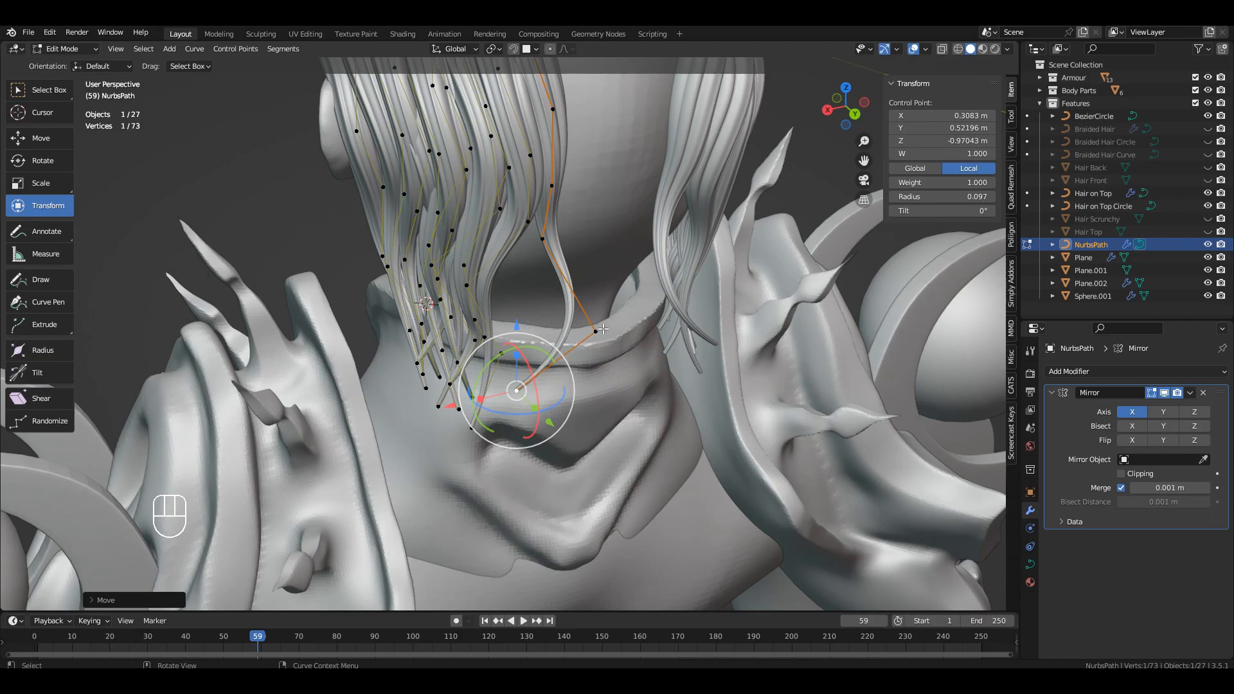
# - Pull the rearmost strand's second-to-last control point in along Y toward the neck and adjust its height slightly
pyautogui.moveTo(559, 367); pyautogui.dragTo(662, 350, button='middle')
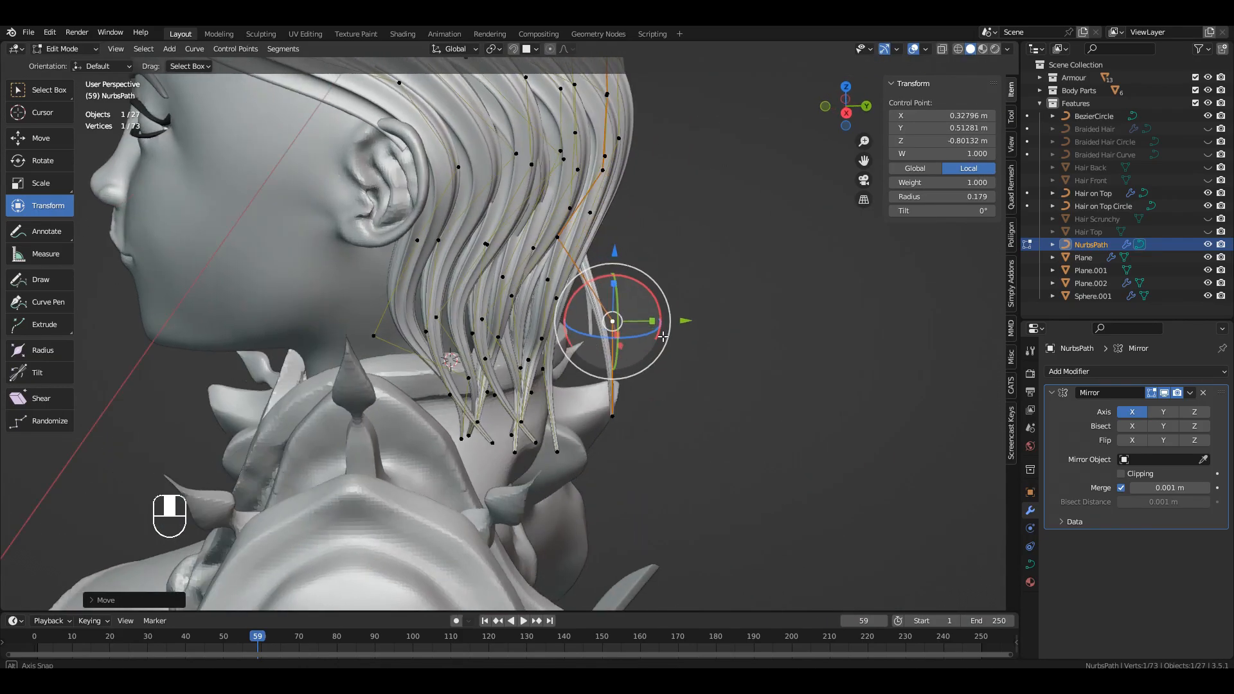
pyautogui.moveTo(678, 324); pyautogui.dragTo(632, 325)
pyautogui.scroll(3, 632, 325)
pyautogui.moveTo(636, 327); pyautogui.dragTo(534, 283, button='middle')
pyautogui.scroll(-2, 547, 277)
pyautogui.keyDown('shift'); pyautogui.moveTo(579, 218); pyautogui.dragTo(622, 416, button='middle'); pyautogui.keyUp('shift')
pyautogui.moveTo(619, 446); pyautogui.dragTo(618, 446)
# - Adjust the rearmost strand's upper control point near the crown along Y, working in an orthographic side view
pyautogui.scroll(-4, 617, 443)
pyautogui.keyDown('shift'); pyautogui.moveTo(598, 360); pyautogui.dragTo(591, 488, button='middle'); pyautogui.keyUp('shift')
pyautogui.moveTo(578, 257); pyautogui.dragTo(413, 231, button='middle')
pyautogui.click(552, 277)
pyautogui.keyDown('alt'); pyautogui.moveTo(559, 283); pyautogui.dragTo(577, 320, button='middle'); pyautogui.keyUp('alt')
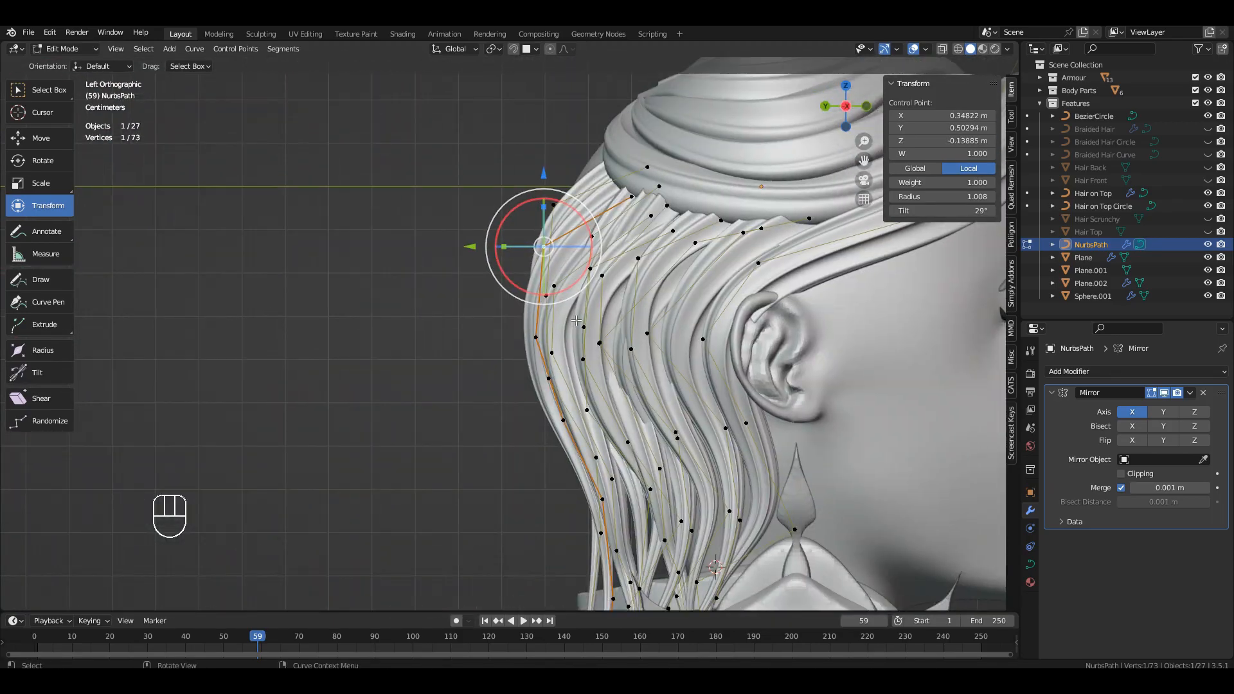
pyautogui.moveTo(494, 312); pyautogui.dragTo(498, 313)
# - Nudge the upper control points of the rear strands along Y so they follow the curve of the head
pyautogui.moveTo(498, 312); pyautogui.dragTo(642, 308, button='middle')
pyautogui.keyDown('shift'); pyautogui.moveTo(547, 322); pyautogui.dragTo(642, 289, button='middle'); pyautogui.keyUp('shift')
pyautogui.scroll(4, 643, 289)
pyautogui.moveTo(643, 289); pyautogui.dragTo(720, 327, button='middle')
pyautogui.moveTo(656, 328); pyautogui.dragTo(648, 328)
pyautogui.moveTo(617, 386); pyautogui.dragTo(619, 443, button='middle')
pyautogui.click(619, 443)
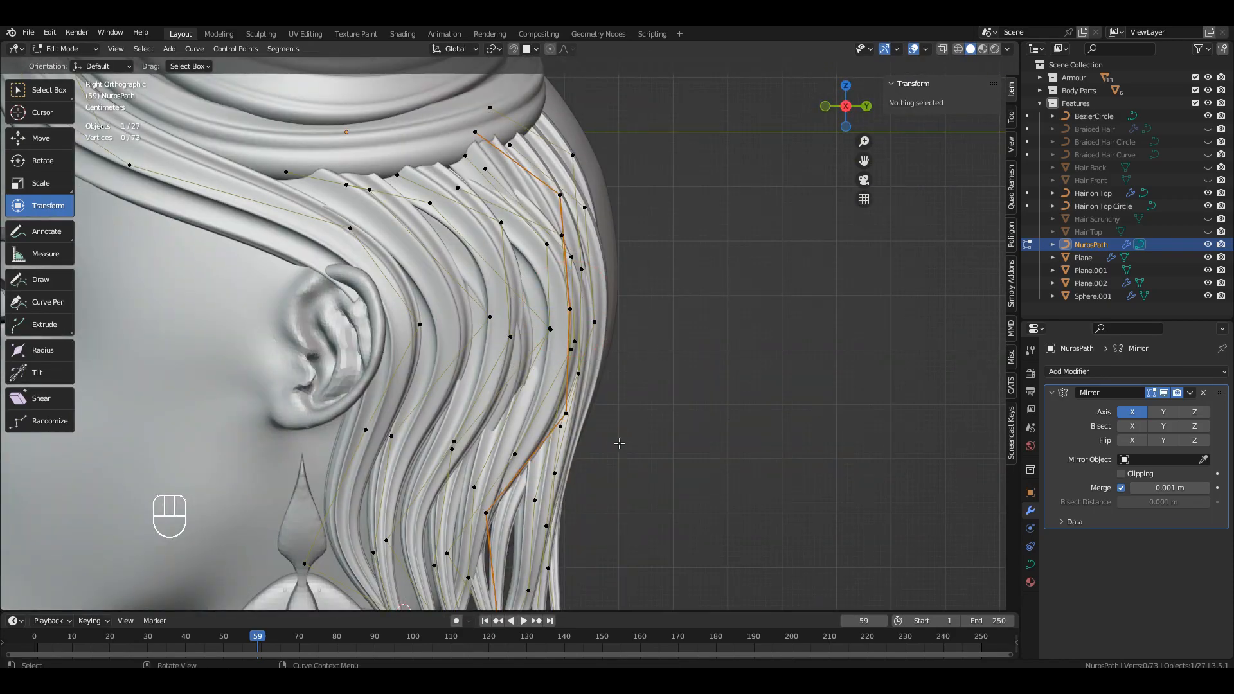
pyautogui.moveTo(616, 354); pyautogui.dragTo(614, 354)
pyautogui.moveTo(615, 354); pyautogui.dragTo(540, 290, button='middle')
# - Duplicate seven linked back strands and shift the copies to fill the gap at the back of the head
pyautogui.click(630, 360)
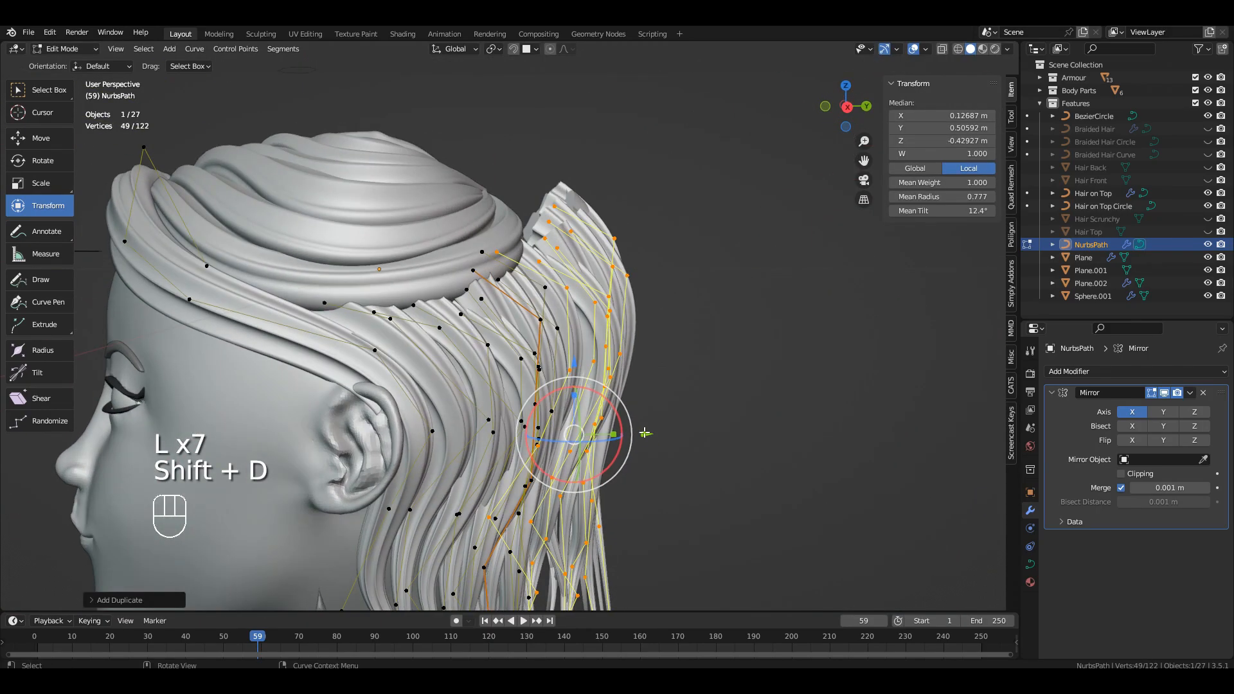
pyautogui.moveTo(585, 434); pyautogui.dragTo(570, 435)
pyautogui.moveTo(570, 435); pyautogui.dragTo(566, 308, button='middle')
pyautogui.moveTo(565, 303); pyautogui.dragTo(611, 315)
pyautogui.moveTo(610, 315); pyautogui.dragTo(553, 334, button='middle')
# - Move the duplicated strands' root control points so they tuck beneath the top hair
pyautogui.click(532, 258)
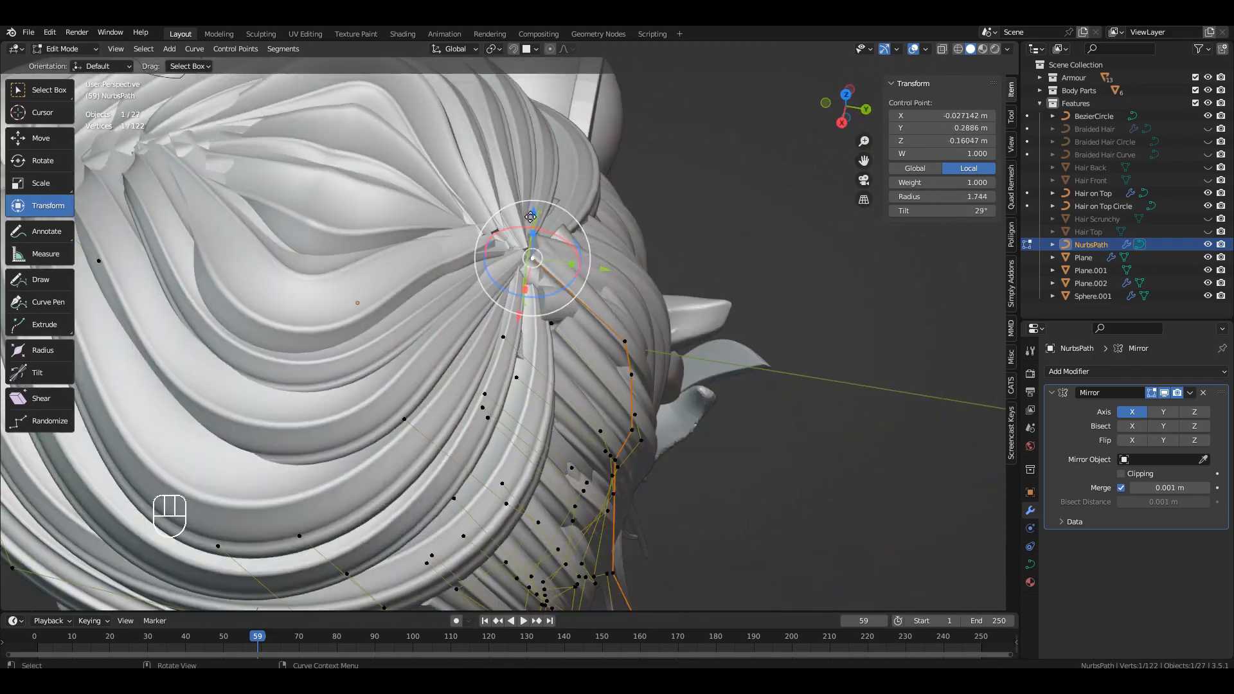
pyautogui.moveTo(603, 283); pyautogui.dragTo(604, 282)
pyautogui.moveTo(604, 282); pyautogui.dragTo(468, 331, button='middle')
pyautogui.moveTo(468, 331); pyautogui.dragTo(459, 334)
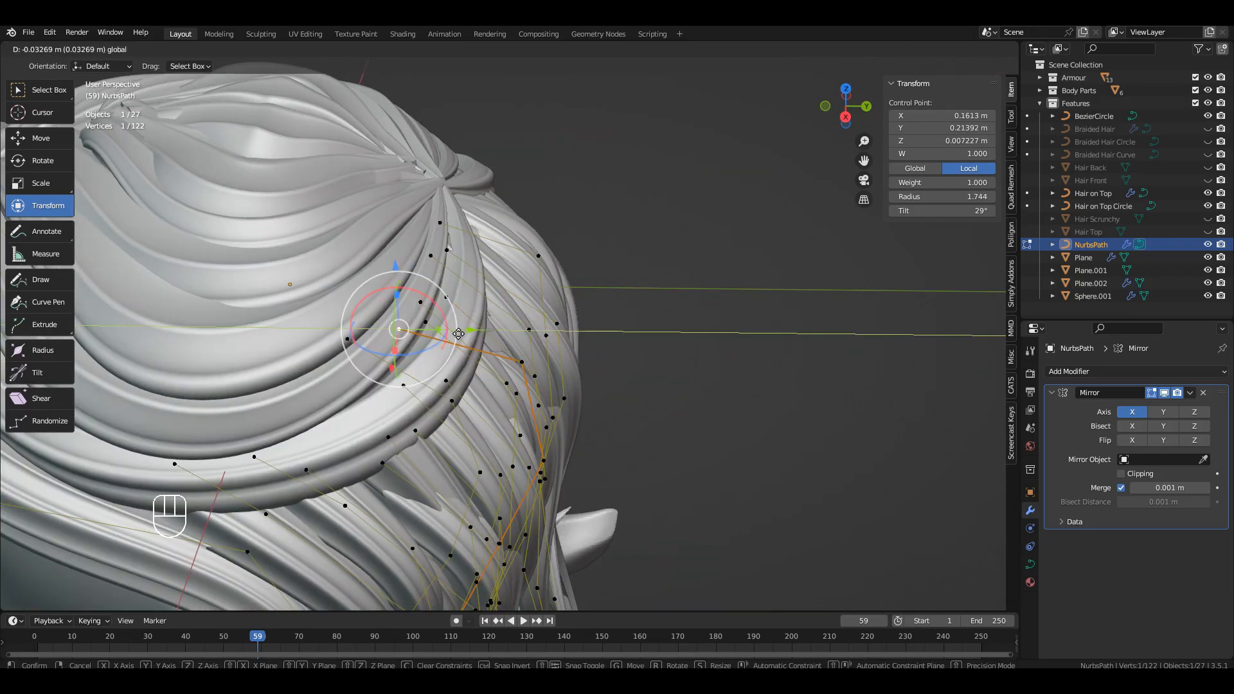
pyautogui.moveTo(384, 199); pyautogui.dragTo(384, 198)
pyautogui.moveTo(384, 198); pyautogui.dragTo(469, 283, button='middle')
# - Select lower control points of the duplicated strands and move them to separate the locks above the collar
pyautogui.click(441, 341)
pyautogui.moveTo(472, 256)
pyautogui.mouseDown()
pyautogui.moveTo(512, 258)
pyautogui.moveTo(494, 257)
pyautogui.mouseUp()
pyautogui.moveTo(494, 257); pyautogui.dragTo(602, 306, button='middle')
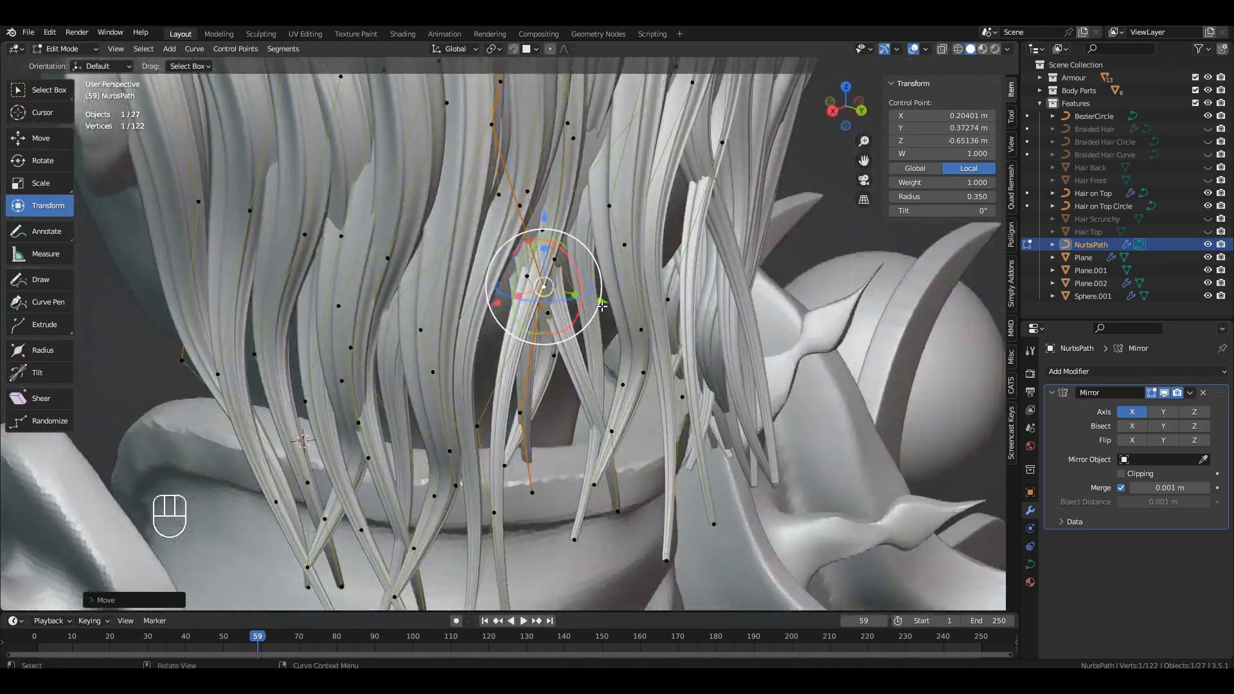
pyautogui.keyDown('shift'); pyautogui.click(522, 416); pyautogui.keyUp('shift')
pyautogui.moveTo(523, 419); pyautogui.dragTo(531, 425, button='middle')
pyautogui.moveTo(607, 495); pyautogui.dragTo(613, 497)
pyautogui.moveTo(571, 418); pyautogui.dragTo(571, 473)
# - Reposition further lower control points of the duplicated strands to vary their ends around the nape
pyautogui.keyDown('shift'); pyautogui.moveTo(571, 472); pyautogui.dragTo(568, 328, button='middle'); pyautogui.keyUp('shift')
pyautogui.moveTo(568, 328); pyautogui.dragTo(572, 386, button='middle')
pyautogui.click(575, 428)
pyautogui.click(506, 417)
pyautogui.moveTo(507, 417); pyautogui.dragTo(598, 373, button='middle')
pyautogui.moveTo(544, 298); pyautogui.dragTo(601, 411)
pyautogui.moveTo(601, 386); pyautogui.dragTo(668, 379, button='middle')
pyautogui.moveTo(557, 387); pyautogui.dragTo(550, 394)
# - Examine the complete back hair outside Edit Mode and return to editing the strand curves
pyautogui.moveTo(617, 360); pyautogui.dragTo(534, 359, button='middle')
pyautogui.scroll(-2, 552, 302)
pyautogui.keyDown('shift'); pyautogui.moveTo(552, 289); pyautogui.dragTo(558, 406, button='middle'); pyautogui.keyUp('shift')
pyautogui.press('Tab')
pyautogui.click(746, 328)
pyautogui.moveTo(524, 308)
pyautogui.mouseDown(button='middle')
pyautogui.moveTo(658, 299)
pyautogui.moveTo(512, 303)
pyautogui.mouseUp(button='middle')
pyautogui.scroll(4, 514, 308)
pyautogui.click(514, 341)
pyautogui.press('Tab')
# - Duplicate one complete back strand twice, placing the copies near the centre of the back hair
pyautogui.moveTo(505, 350); pyautogui.dragTo(558, 225, button='middle')
pyautogui.click(558, 221)
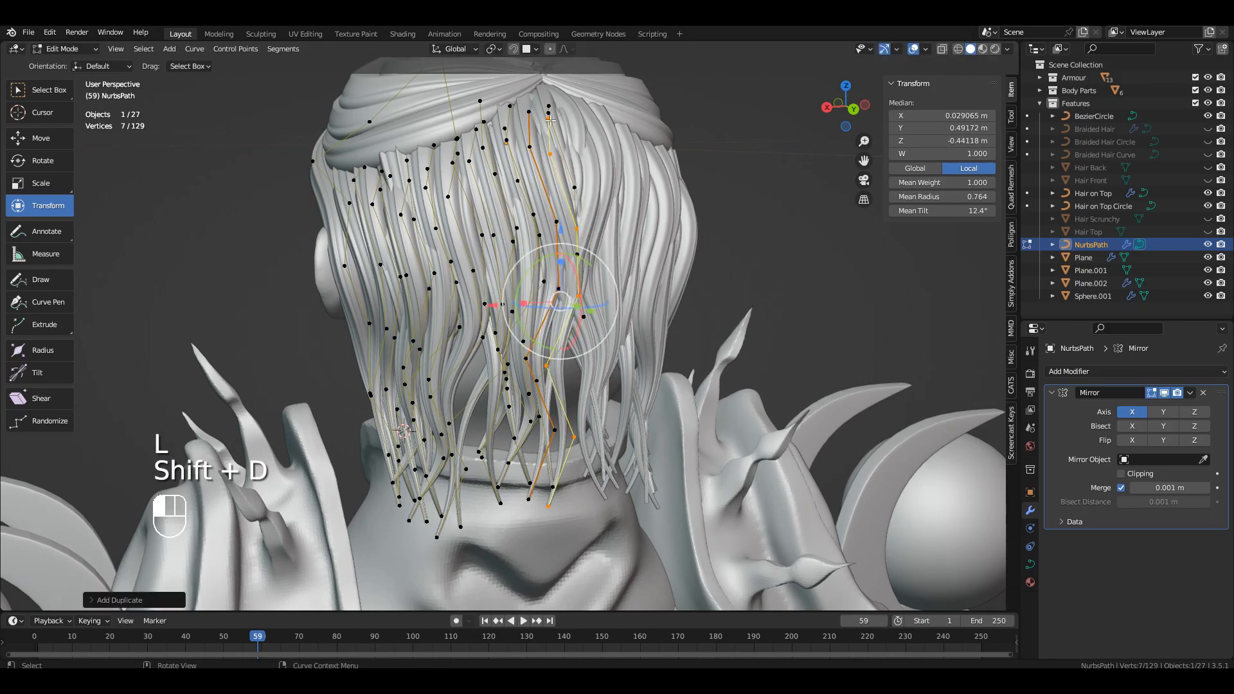
pyautogui.click(551, 120)
pyautogui.keyDown('shift'); pyautogui.moveTo(490, 253); pyautogui.dragTo(624, 253, button='middle'); pyautogui.keyUp('shift')
pyautogui.hotkey('shift', 'd')
pyautogui.click(616, 142)
pyautogui.moveTo(617, 146); pyautogui.dragTo(737, 216, button='middle')
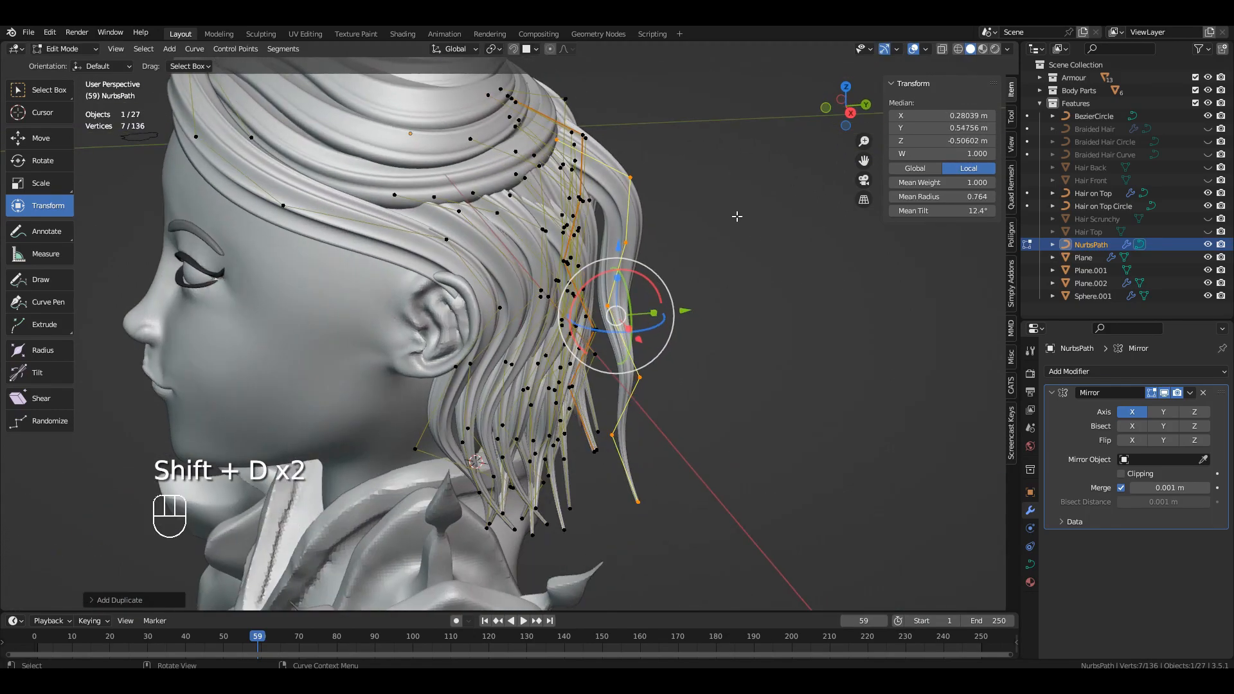
pyautogui.moveTo(577, 231); pyautogui.dragTo(489, 257, button='middle')
pyautogui.keyDown('shift'); pyautogui.moveTo(540, 309); pyautogui.dragTo(514, 219, button='middle'); pyautogui.keyUp('shift')
pyautogui.scroll(2, 552, 276)
pyautogui.moveTo(552, 276); pyautogui.dragTo(587, 414, button='middle')
pyautogui.click(628, 323)
pyautogui.hotkey('ctrl', 'z')
pyautogui.click(546, 345)
pyautogui.hotkey('ctrl', 'z')
# - Move the newest strand copy's tip control point to position its end relative to the neighbouring strands
pyautogui.click(542, 360)
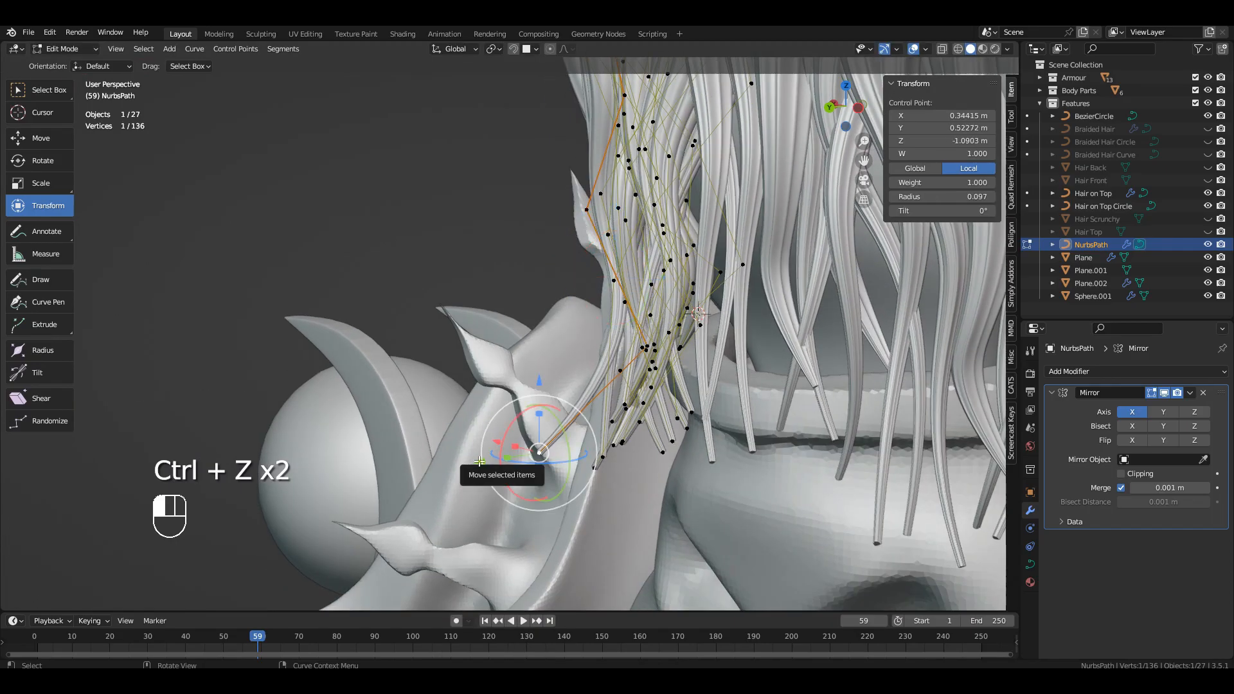
pyautogui.moveTo(479, 462); pyautogui.dragTo(464, 464)
pyautogui.moveTo(465, 464); pyautogui.dragTo(633, 434, button='middle')
pyautogui.moveTo(633, 434); pyautogui.dragTo(642, 437)
pyautogui.moveTo(643, 437); pyautogui.dragTo(491, 309, button='middle')
# - Try to move the end control point of Braided Hair Curve onto the front parting of the hair
pyautogui.press('Tab')
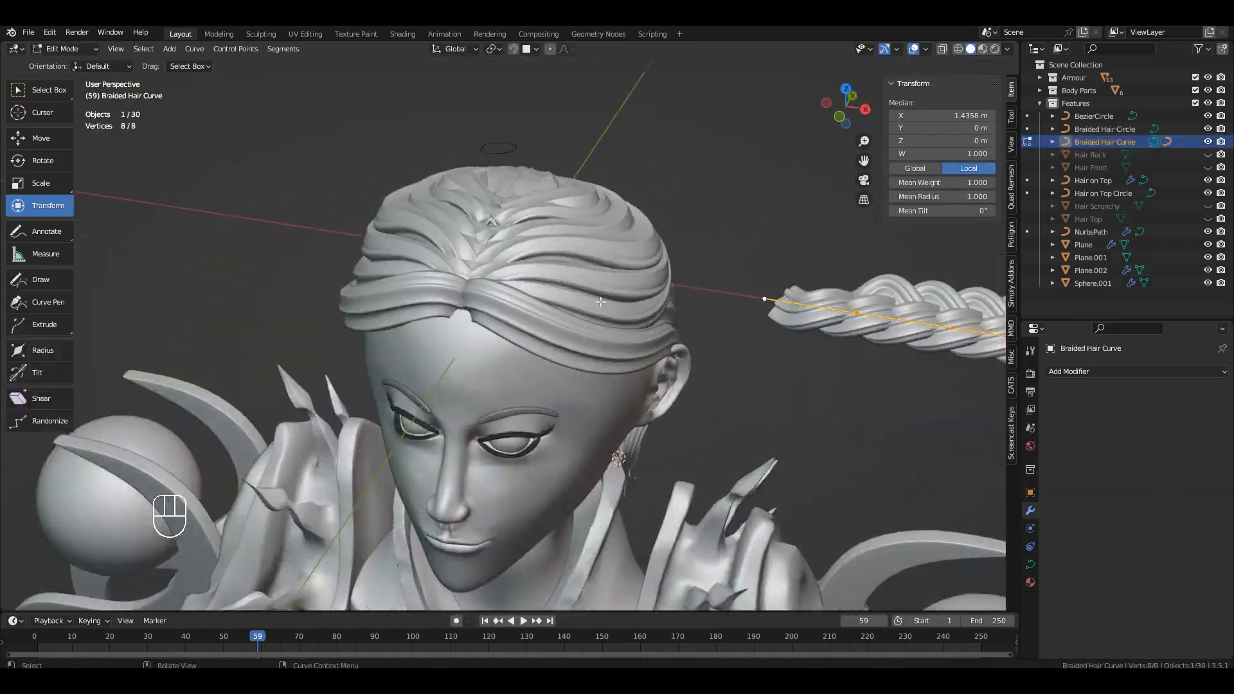
pyautogui.moveTo(475, 232); pyautogui.dragTo(398, 303, button='middle')
pyautogui.press('g')
pyautogui.click(380, 256)
pyautogui.press('g')
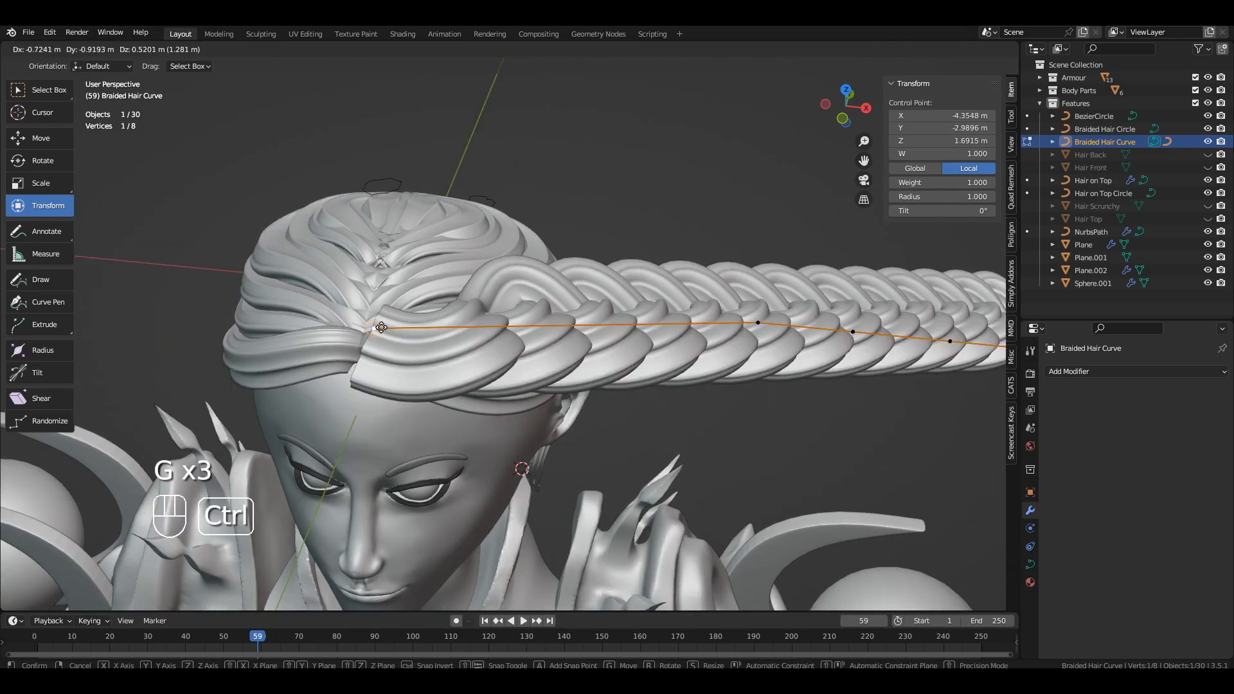
pyautogui.rightClick(355, 341)
pyautogui.moveTo(355, 341); pyautogui.dragTo(411, 289, button='middle')
# - Try to reposition the braid and raise its guide curve's end control point about 0.44 m along Z
pyautogui.press('g')
pyautogui.rightClick(578, 276)
pyautogui.keyDown('shift'); pyautogui.moveTo(636, 289); pyautogui.dragTo(673, 307, button='middle'); pyautogui.keyUp('shift')
pyautogui.press('Tab')
pyautogui.click(656, 275)
pyautogui.press('g')
pyautogui.press('g')
pyautogui.press('Tab')
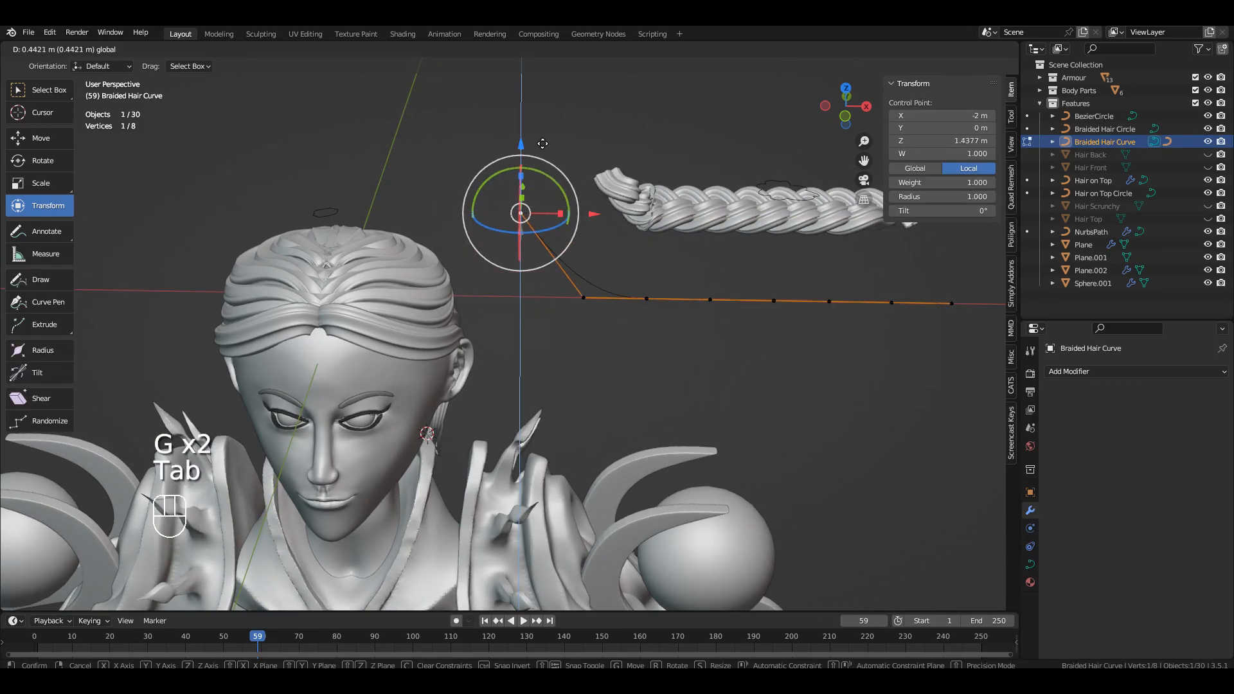
# - Undo the trial edits made to the braid and its guide curve
pyautogui.hotkey('ctrl', 'z')
pyautogui.hotkey('ctrl', 'z')
pyautogui.hotkey('ctrl', 'z')
pyautogui.hotkey('ctrl', 'z')
pyautogui.hotkey('ctrl', 'z')
pyautogui.hotkey('ctrl', 'z')
pyautogui.hotkey('ctrl', 'z')
pyautogui.hotkey('ctrl', 'z')
pyautogui.hotkey('ctrl', 'z')
pyautogui.hotkey('ctrl', 'z')
pyautogui.hotkey('ctrl', 'z')
pyautogui.hotkey('ctrl', 'z')
pyautogui.hotkey('ctrl', 'z')
pyautogui.hotkey('ctrl', 'z')
pyautogui.hotkey('ctrl', 'z')
# - Edit Braided Hair Curve and try to place its end control point at the front parting of the top hair
pyautogui.keyDown('shift'); pyautogui.moveTo(732, 270); pyautogui.dragTo(600, 307, button='middle'); pyautogui.keyUp('shift')
pyautogui.click(599, 307)
pyautogui.press('Tab')
pyautogui.press('g')
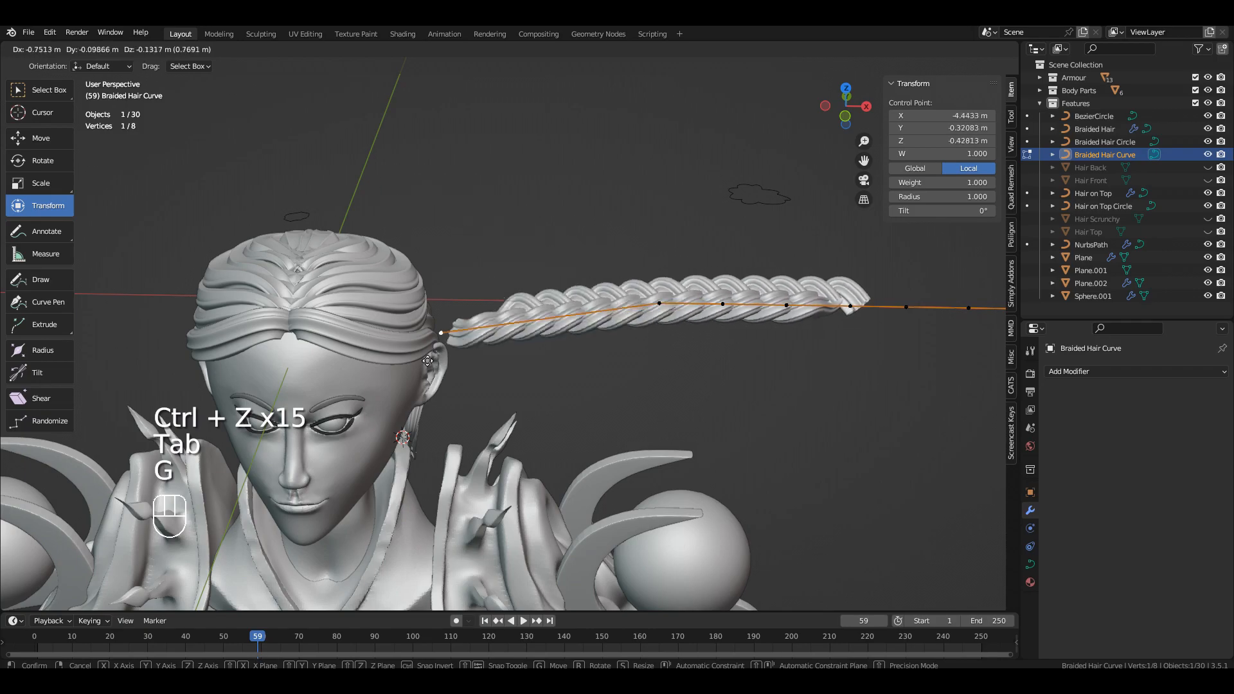
pyautogui.click(310, 292)
# - Inspect how the braid follows its curve from the front parting out past the side of the head
pyautogui.keyDown('shift'); pyautogui.moveTo(310, 292); pyautogui.dragTo(358, 285, button='middle'); pyautogui.keyUp('shift')
pyautogui.moveTo(578, 270); pyautogui.dragTo(650, 309, button='middle')
pyautogui.moveTo(739, 308); pyautogui.dragTo(711, 301, button='middle')
pyautogui.scroll(-1, 710, 301)
pyautogui.keyDown('shift'); pyautogui.moveTo(710, 301); pyautogui.dragTo(787, 270, button='middle'); pyautogui.keyUp('shift')
pyautogui.scroll(3, 492, 303)
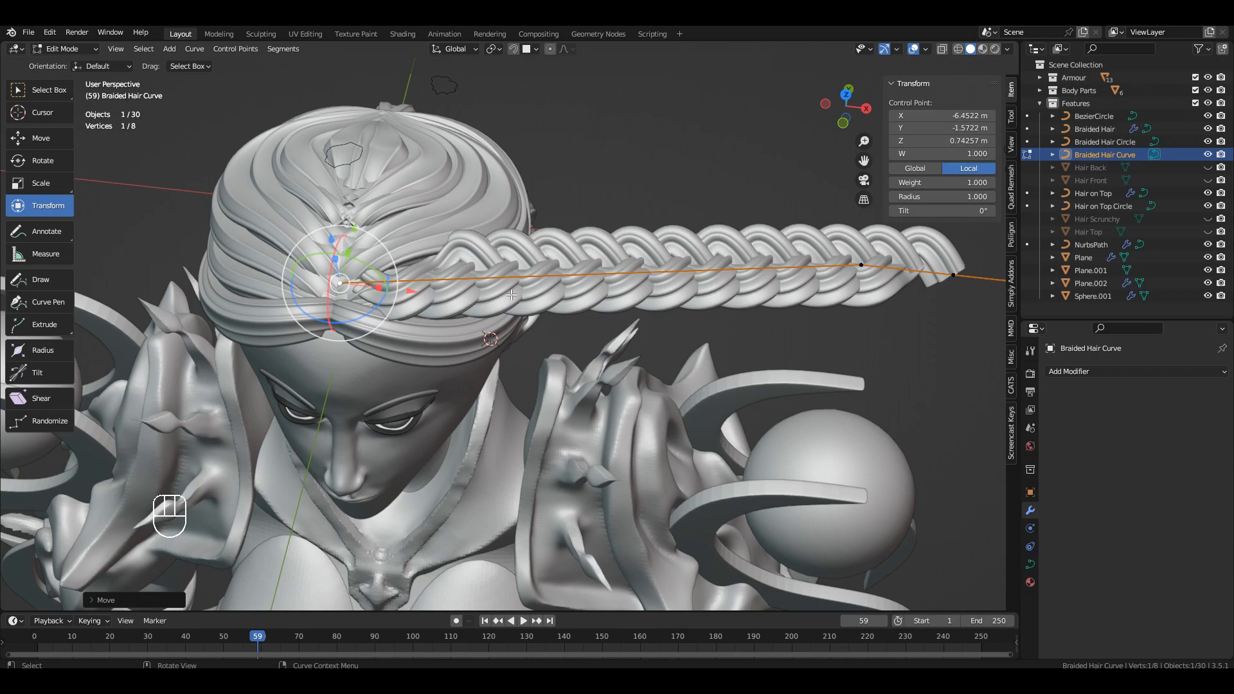
pyautogui.moveTo(497, 270)
pyautogui.mouseDown(button='middle')
pyautogui.moveTo(498, 306)
pyautogui.moveTo(511, 255)
pyautogui.mouseUp(button='middle')
pyautogui.scroll(-2, 497, 306)
pyautogui.scroll(3, 498, 306)
pyautogui.keyDown('shift'); pyautogui.moveTo(511, 255); pyautogui.dragTo(728, 268, button='middle'); pyautogui.keyUp('shift')
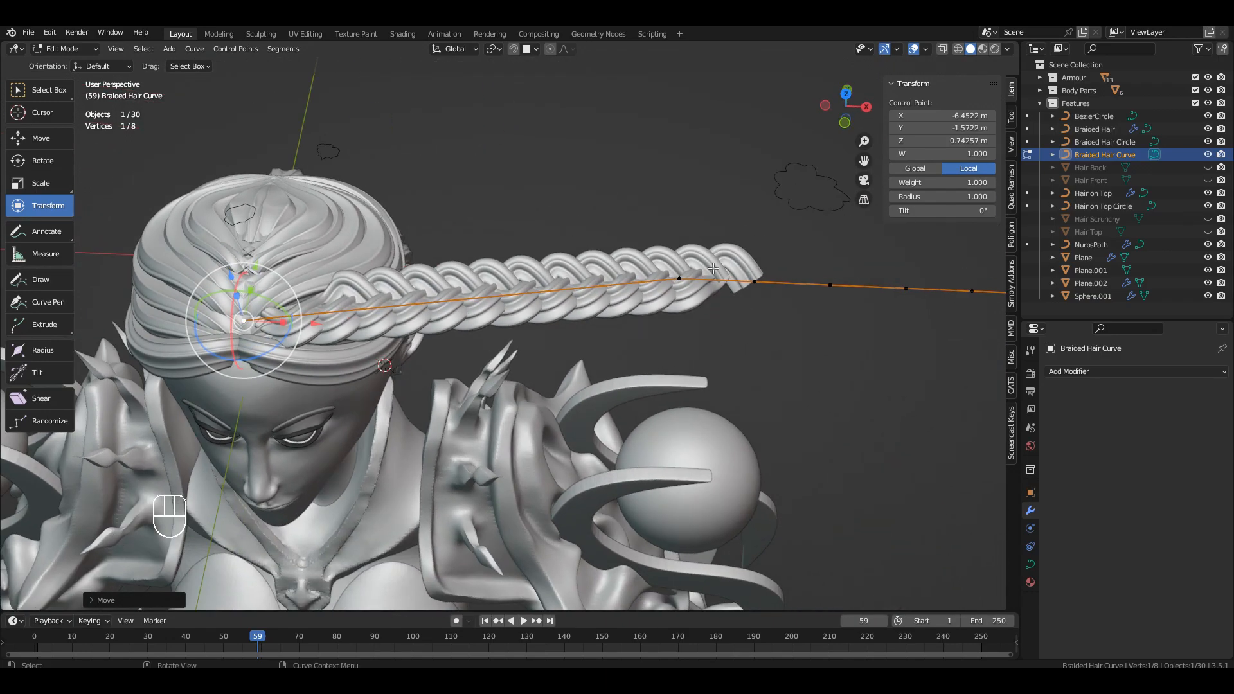
# - Try to reposition the braid curve's second control point, and undo the individual control point moves
pyautogui.click(532, 288)
pyautogui.moveTo(532, 288); pyautogui.dragTo(564, 278, button='middle')
pyautogui.moveTo(513, 277); pyautogui.dragTo(508, 278)
pyautogui.moveTo(508, 278); pyautogui.dragTo(707, 309, button='middle')
pyautogui.hotkey('ctrl', 'z')
pyautogui.hotkey('ctrl', 'z')
pyautogui.hotkey('ctrl', 'z')
pyautogui.hotkey('ctrl', 'z')
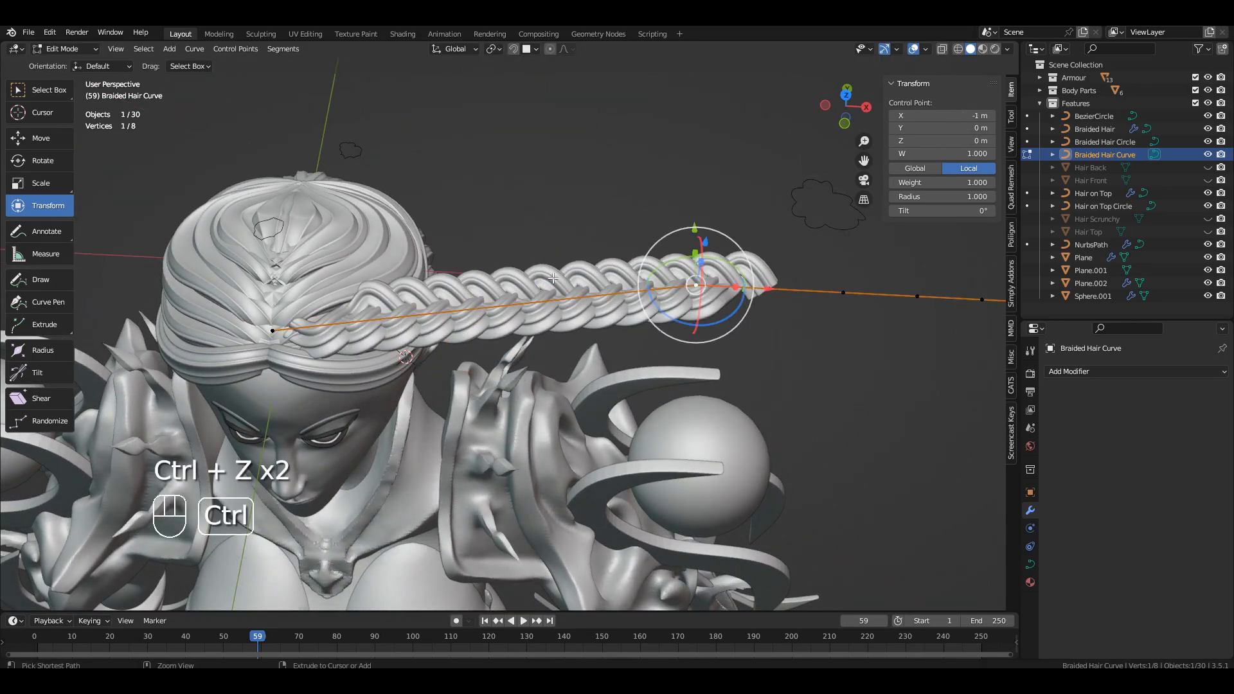
# - Select all eight control points of the braid curve and move them along X and Y to the side of the head
pyautogui.scroll(-3, 750, 343)
pyautogui.moveTo(661, 310); pyautogui.dragTo(604, 307)
pyautogui.moveTo(605, 307); pyautogui.dragTo(470, 260, button='middle')
pyautogui.moveTo(670, 337); pyautogui.dragTo(597, 340)
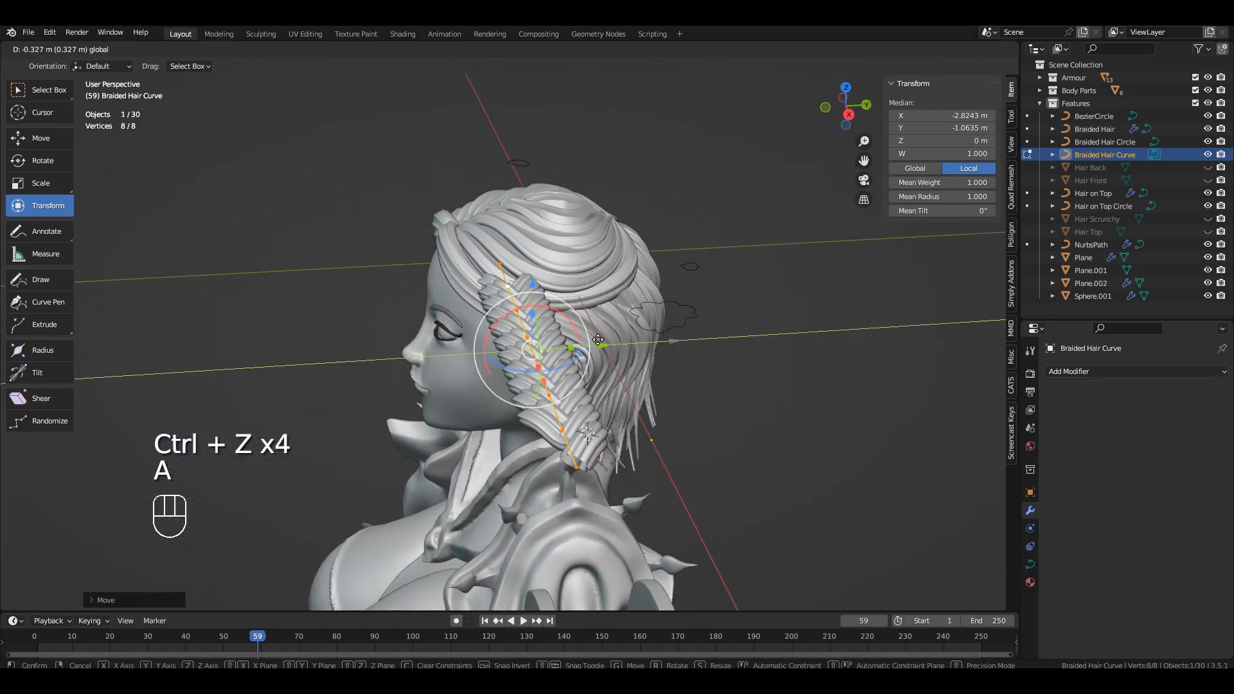
pyautogui.moveTo(510, 222); pyautogui.dragTo(509, 222)
# - Shift the entire braid curve further so its end sits over the front parting of the top hair
pyautogui.moveTo(514, 225); pyautogui.dragTo(630, 283, button='middle')
pyautogui.scroll(3, 694, 270)
pyautogui.moveTo(713, 257); pyautogui.dragTo(765, 238, button='middle')
pyautogui.moveTo(806, 204); pyautogui.dragTo(754, 222)
pyautogui.keyDown('shift'); pyautogui.moveTo(754, 222); pyautogui.dragTo(675, 244, button='middle'); pyautogui.keyUp('shift')
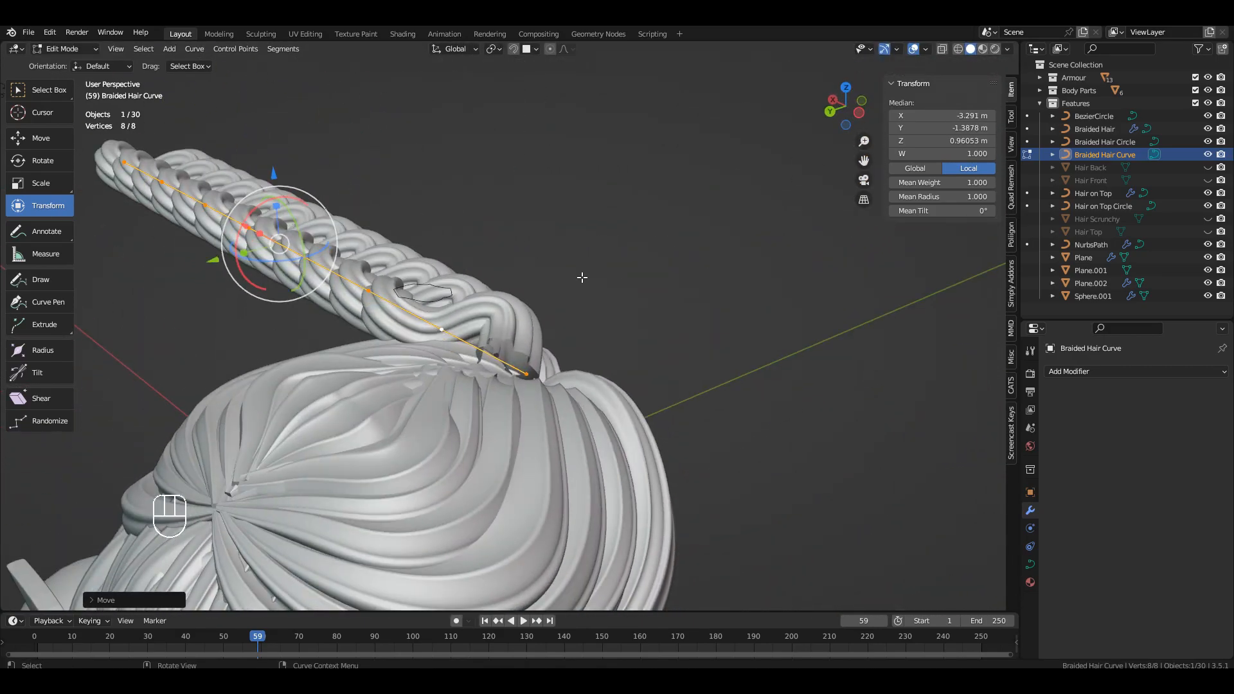
# - Lower the whole braid curve onto the top hair and shrink the radius of all its control points to about 0.634
pyautogui.moveTo(582, 278); pyautogui.dragTo(386, 324, button='middle')
pyautogui.keyDown('shift'); pyautogui.moveTo(623, 334); pyautogui.dragTo(563, 352, button='middle'); pyautogui.keyUp('shift')
pyautogui.moveTo(563, 353); pyautogui.dragTo(548, 364, button='middle')
pyautogui.moveTo(794, 275); pyautogui.dragTo(817, 264, button='middle')
pyautogui.moveTo(698, 214); pyautogui.dragTo(697, 251)
pyautogui.moveTo(714, 283); pyautogui.dragTo(797, 383, button='middle')
pyautogui.press('a')
pyautogui.click(720, 381)
pyautogui.moveTo(719, 380); pyautogui.dragTo(771, 411, button='middle')
# - Adjust the position of the control points at the front end of the braid curve along Z and X near the parting
pyautogui.click(326, 221)
pyautogui.scroll(3, 669, 314)
pyautogui.moveTo(675, 315)
pyautogui.mouseDown(button='middle')
pyautogui.moveTo(644, 320)
pyautogui.moveTo(698, 322)
pyautogui.mouseUp(button='middle')
pyautogui.scroll(-4, 681, 302)
pyautogui.moveTo(656, 251); pyautogui.dragTo(617, 217, button='middle')
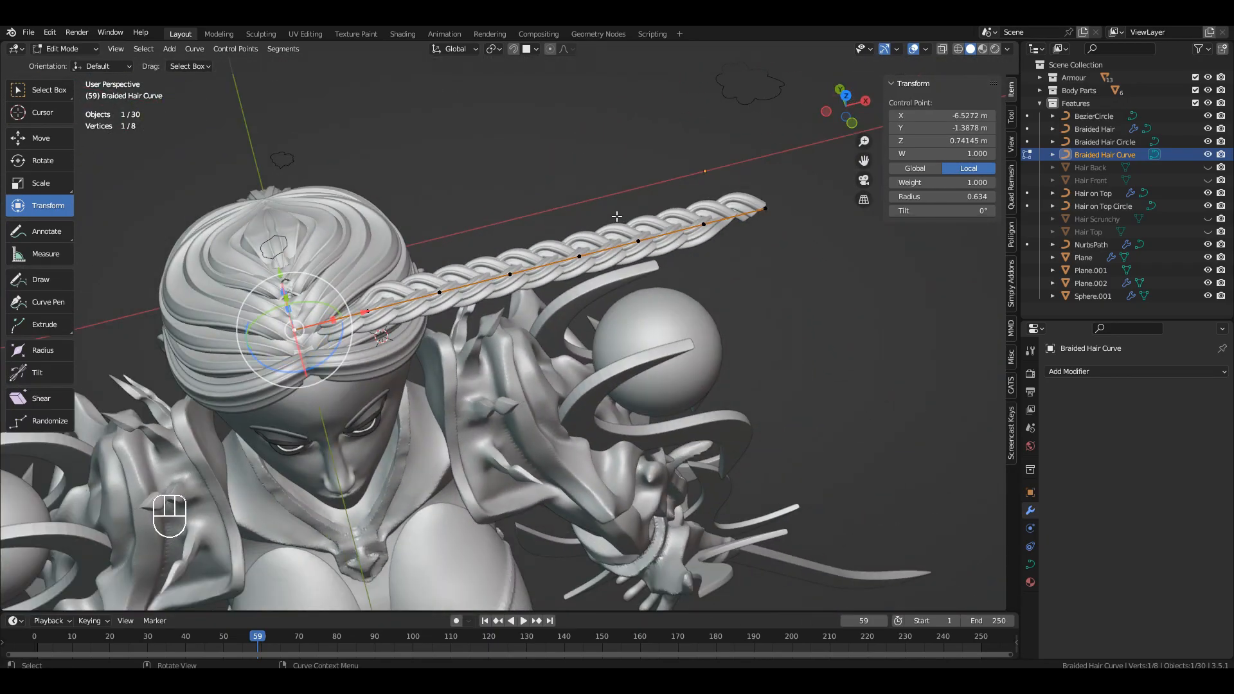
pyautogui.scroll(3, 635, 347)
pyautogui.keyDown('shift'); pyautogui.moveTo(635, 348); pyautogui.dragTo(689, 369, button='middle'); pyautogui.keyUp('shift')
pyautogui.press('g')
pyautogui.press('z')
pyautogui.click(546, 325)
pyautogui.press('g')
pyautogui.press('x')
pyautogui.moveTo(606, 313); pyautogui.dragTo(527, 282, button='middle')
pyautogui.moveTo(584, 288); pyautogui.dragTo(584, 299)
pyautogui.moveTo(584, 299); pyautogui.dragTo(680, 337, button='middle')
pyautogui.click(609, 286)
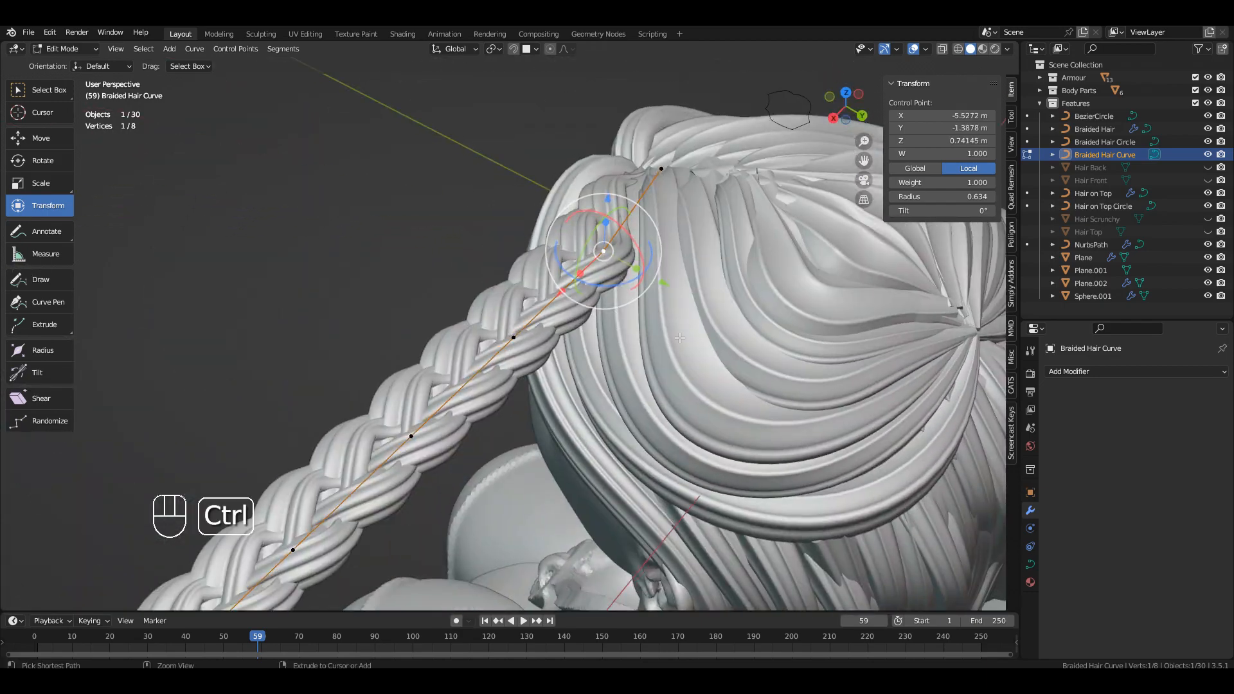
# - Move the second and third control points so the front of the braid bends around the side of the head
pyautogui.click(652, 466)
pyautogui.moveTo(652, 466); pyautogui.dragTo(701, 424, button='middle')
pyautogui.keyDown('shift'); pyautogui.moveTo(701, 424); pyautogui.dragTo(681, 385, button='middle'); pyautogui.keyUp('shift')
pyautogui.moveTo(617, 308); pyautogui.dragTo(546, 328, button='middle')
pyautogui.click(523, 303)
pyautogui.moveTo(599, 328); pyautogui.dragTo(614, 334)
pyautogui.moveTo(720, 316); pyautogui.dragTo(758, 322, button='middle')
pyautogui.click(569, 227)
pyautogui.moveTo(569, 160); pyautogui.dragTo(568, 154)
# - Select the last five control points of the braid curve and shift them along Y toward the back of the head
pyautogui.moveTo(732, 335); pyautogui.dragTo(610, 322, button='middle')
pyautogui.click(380, 309)
pyautogui.keyDown('shift'); pyautogui.moveTo(380, 308); pyautogui.dragTo(482, 245, button='middle'); pyautogui.keyUp('shift')
pyautogui.keyDown('ctrl'); pyautogui.click(148, 421); pyautogui.keyUp('ctrl')
pyautogui.moveTo(378, 366); pyautogui.dragTo(601, 550)
pyautogui.hotkey('ctrl', 'z')
pyautogui.scroll(-3, 281, 398)
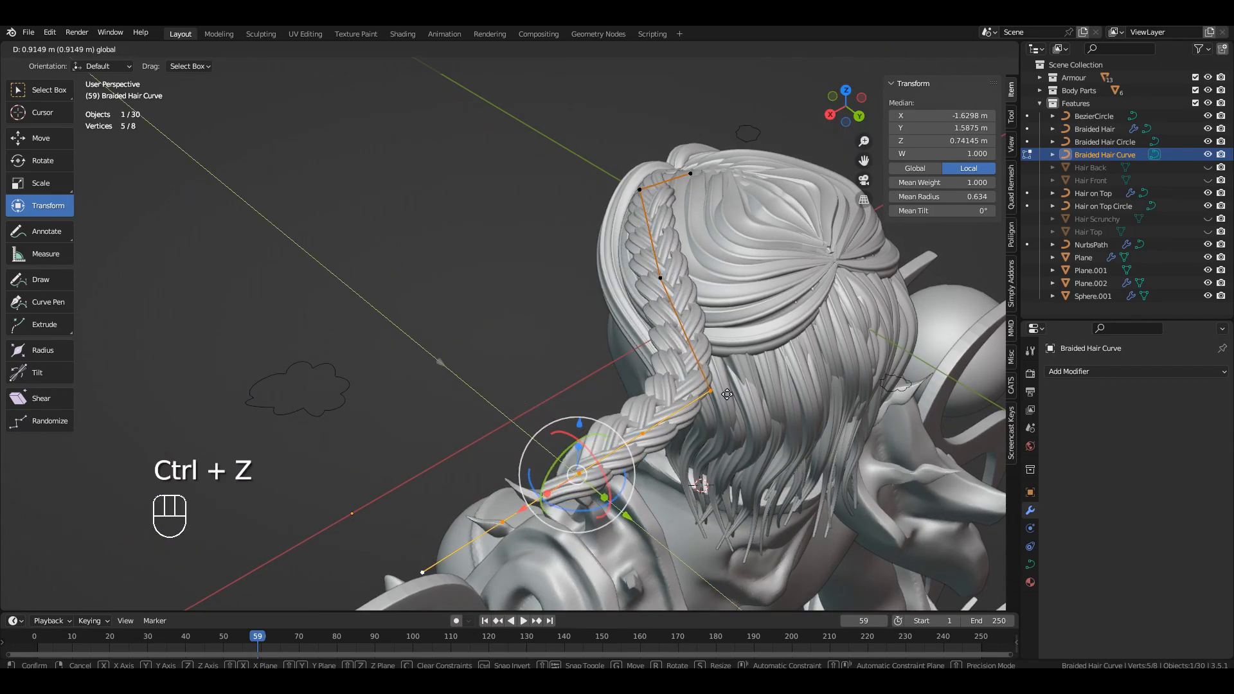
pyautogui.click(727, 394)
pyautogui.moveTo(727, 393); pyautogui.dragTo(489, 335, button='middle')
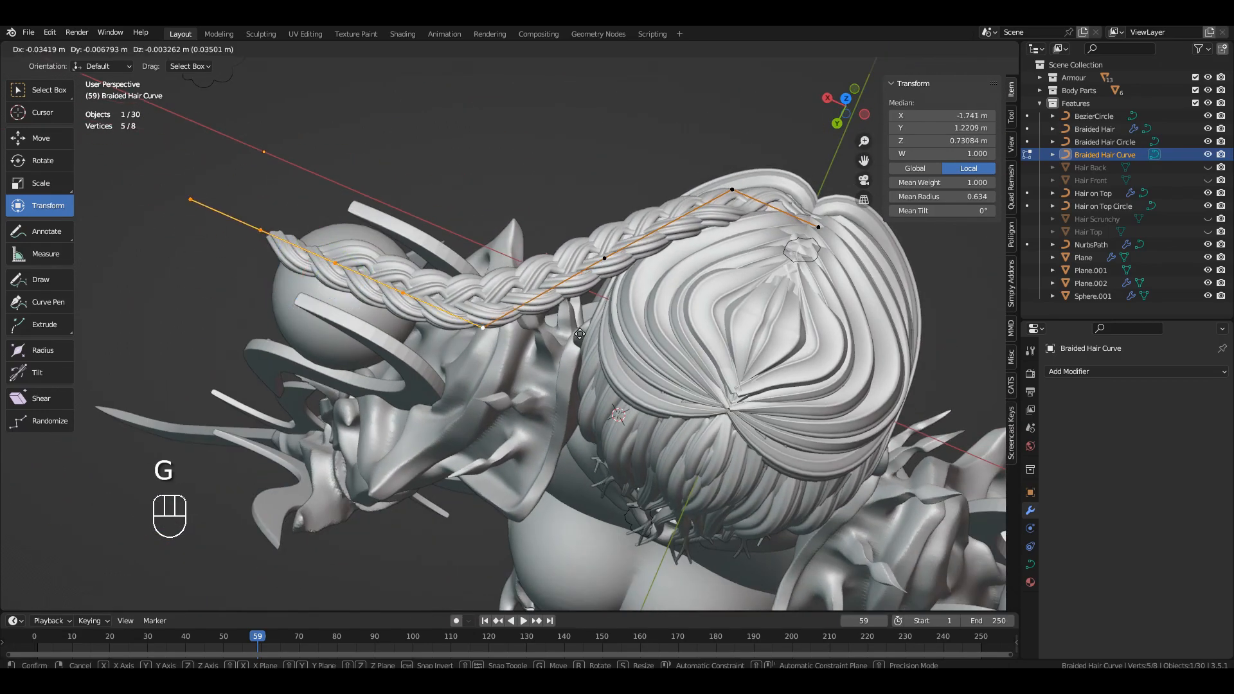
pyautogui.click(681, 455)
# - Rotate and move the rear control points so the rest of the braid wraps behind the head
pyautogui.moveTo(682, 455); pyautogui.dragTo(470, 405, button='middle')
pyautogui.press('g')
pyautogui.click(431, 337)
pyautogui.moveTo(431, 338); pyautogui.dragTo(611, 437, button='middle')
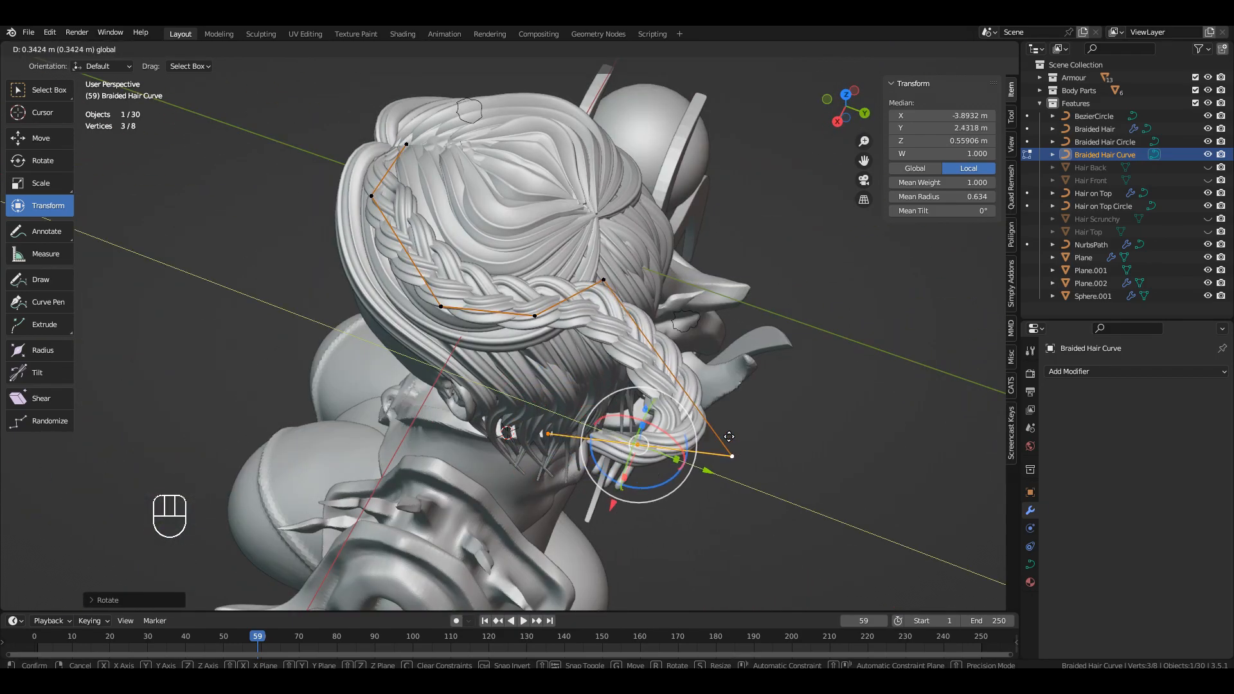
pyautogui.keyDown('shift'); pyautogui.click(731, 455); pyautogui.keyUp('shift')
pyautogui.moveTo(730, 456); pyautogui.dragTo(556, 331, button='middle')
pyautogui.press('g')
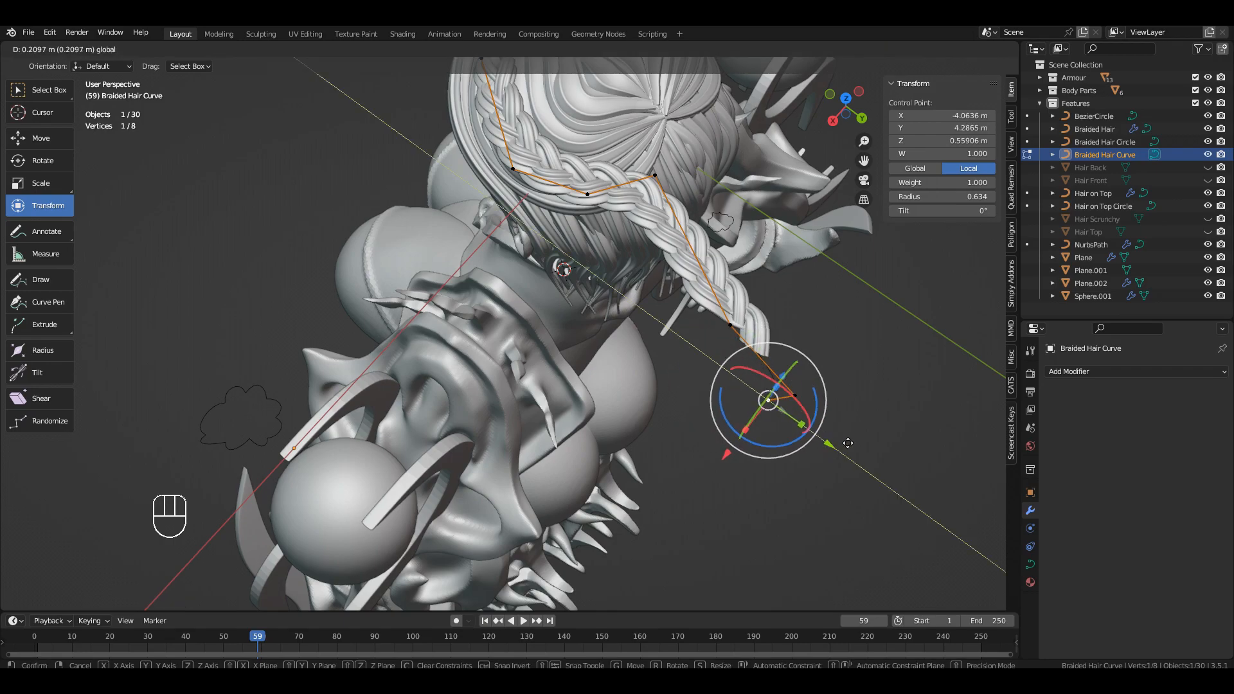
# - Raise the first control point along Z at the front parting, and undo the last adjustment
pyautogui.moveTo(508, 411); pyautogui.dragTo(688, 360, button='middle')
pyautogui.scroll(2, 611, 366)
pyautogui.keyDown('shift'); pyautogui.moveTo(527, 373); pyautogui.dragTo(598, 258, button='middle'); pyautogui.keyUp('shift')
pyautogui.moveTo(598, 257); pyautogui.dragTo(540, 225, button='middle')
pyautogui.click(570, 308)
pyautogui.moveTo(547, 308); pyautogui.dragTo(611, 360, button='middle')
pyautogui.click(372, 411)
pyautogui.moveTo(463, 386); pyautogui.dragTo(578, 283, button='middle')
pyautogui.scroll(3, 515, 392)
pyautogui.moveTo(579, 282); pyautogui.dragTo(473, 283, button='middle')
pyautogui.moveTo(480, 222); pyautogui.dragTo(479, 198)
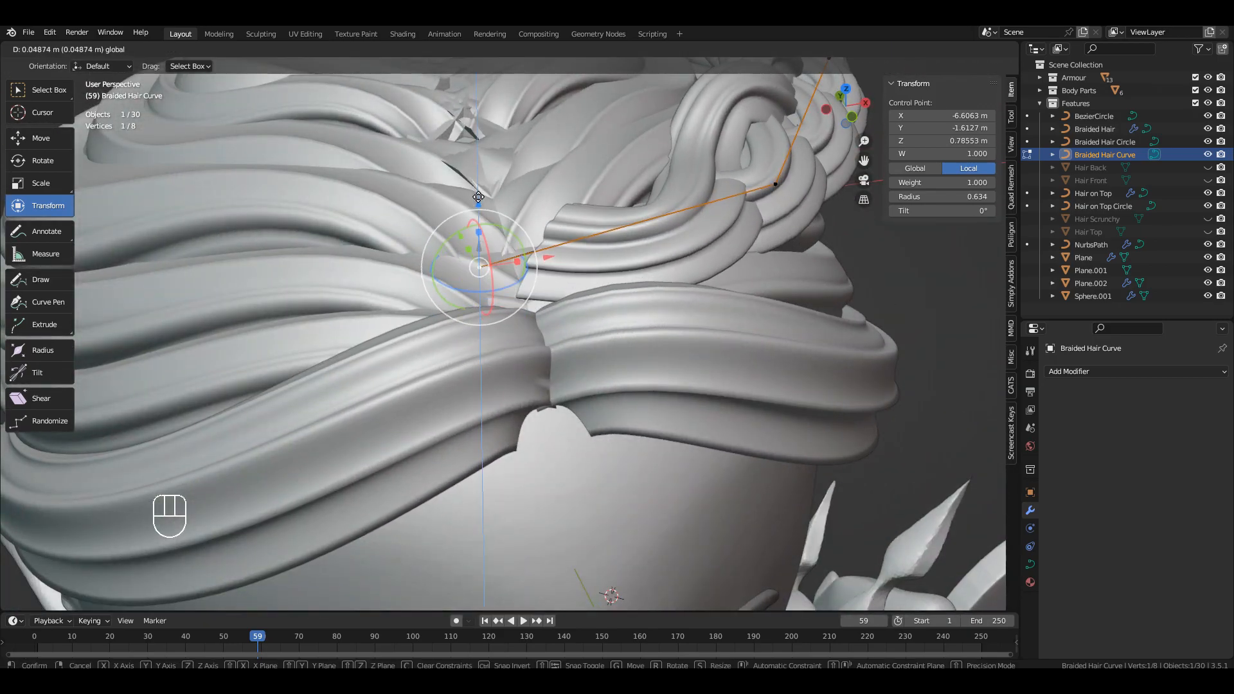
pyautogui.moveTo(530, 301); pyautogui.dragTo(529, 301)
pyautogui.hotkey('ctrl', 'z')
pyautogui.scroll(-4, 529, 301)
# - Slide the second control point along X to settle the start of the braid beside the parting
pyautogui.moveTo(529, 301); pyautogui.dragTo(720, 334, button='middle')
pyautogui.click(708, 297)
pyautogui.moveTo(730, 336); pyautogui.dragTo(736, 339)
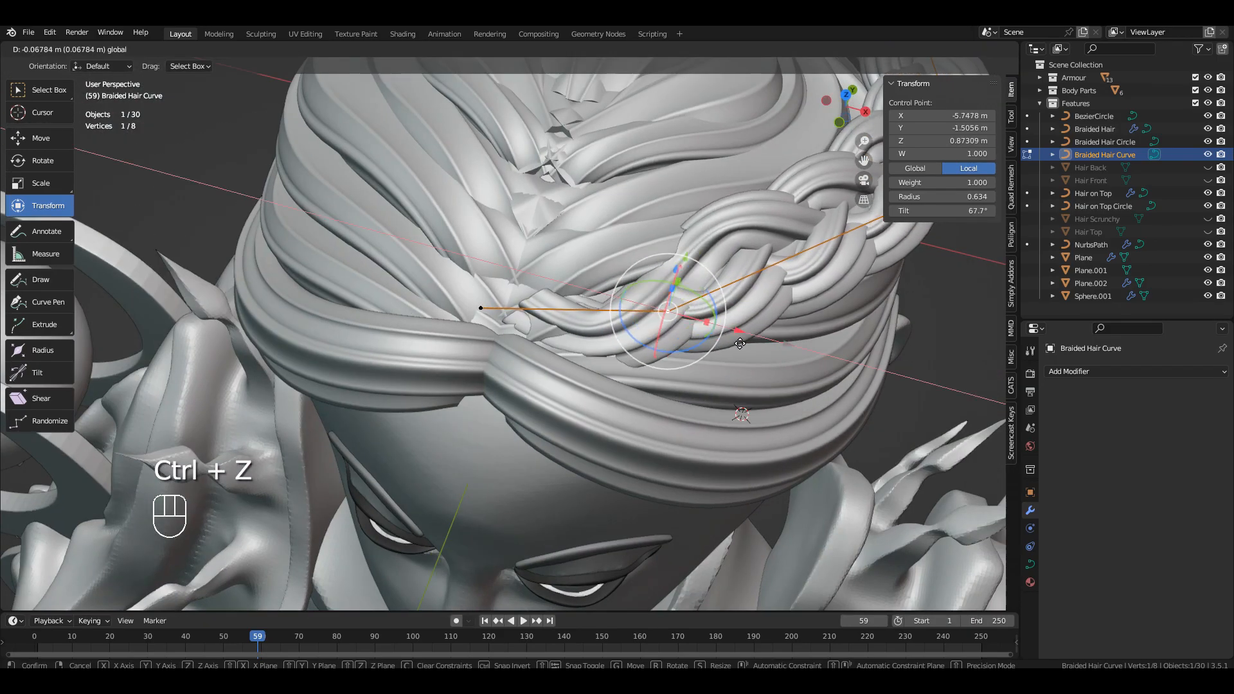
pyautogui.moveTo(579, 347); pyautogui.dragTo(765, 360, button='middle')
pyautogui.moveTo(627, 355); pyautogui.dragTo(858, 293, button='middle')
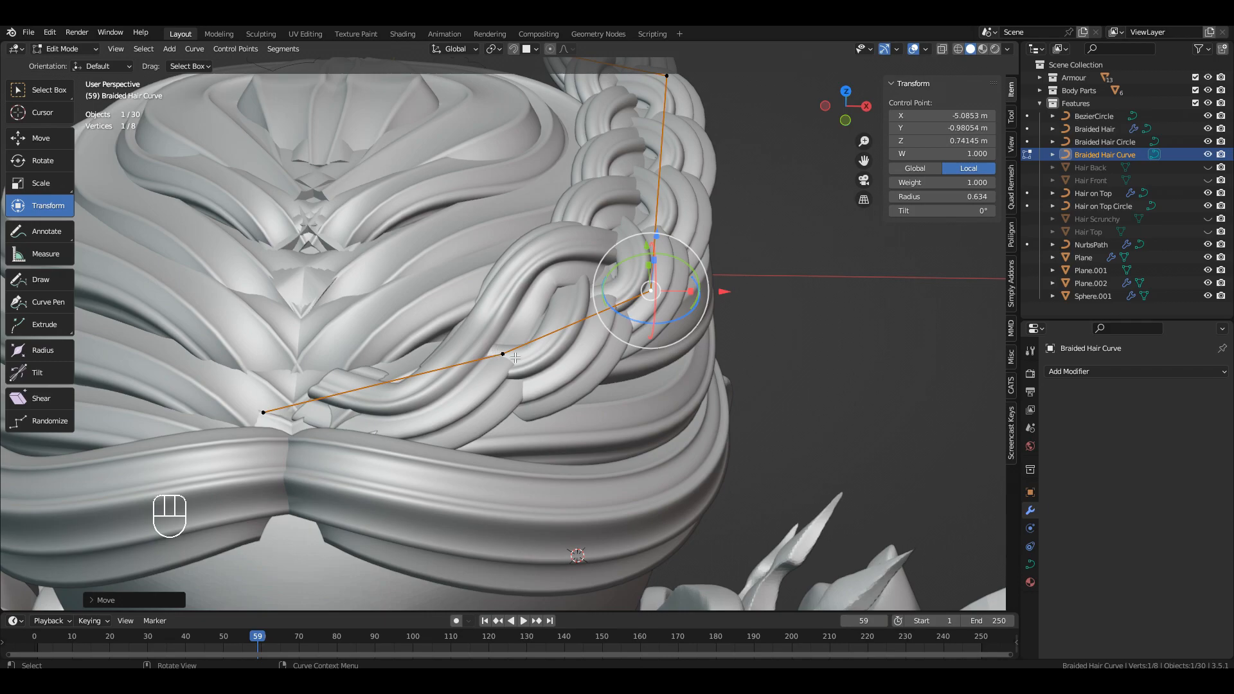
# - Fit the third and fourth control points against the side hair with small moves along the axes
pyautogui.moveTo(525, 356); pyautogui.dragTo(526, 355)
pyautogui.moveTo(526, 356); pyautogui.dragTo(411, 334, button='middle')
pyautogui.moveTo(531, 301); pyautogui.dragTo(524, 301)
pyautogui.moveTo(501, 309); pyautogui.dragTo(475, 373, button='middle')
pyautogui.click(534, 336)
pyautogui.moveTo(596, 350); pyautogui.dragTo(601, 354)
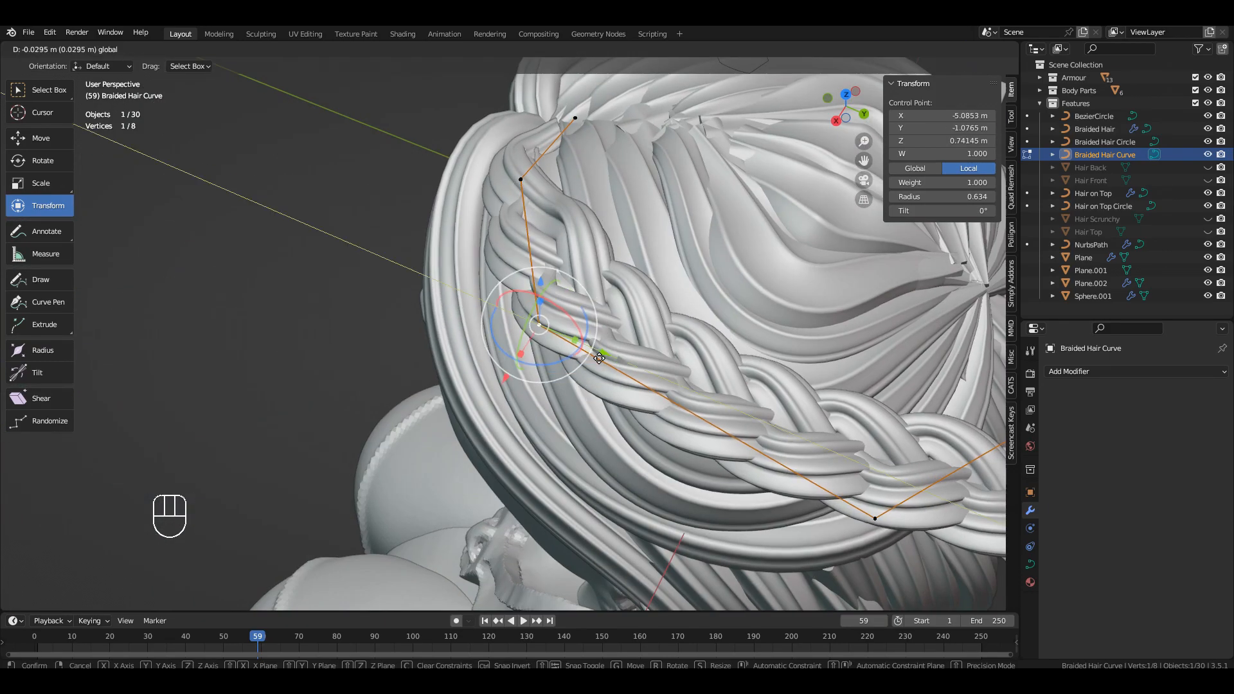
pyautogui.moveTo(600, 353); pyautogui.dragTo(553, 315, button='middle')
pyautogui.moveTo(641, 331); pyautogui.dragTo(643, 332)
pyautogui.moveTo(643, 332); pyautogui.dragTo(591, 301, button='middle')
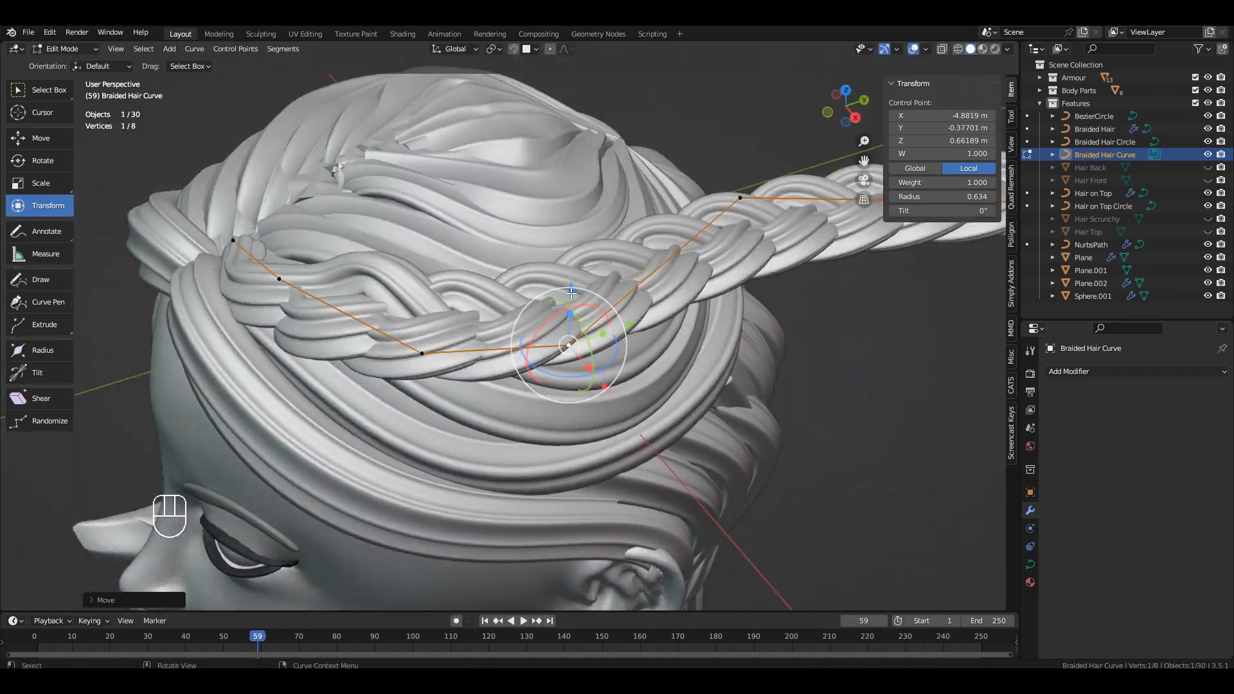
pyautogui.moveTo(579, 364); pyautogui.dragTo(510, 365, button='middle')
# - Pull the sixth control point along Y to straighten the braid behind the side of the head
pyautogui.click(707, 360)
pyautogui.scroll(2, 705, 347)
pyautogui.keyDown('shift'); pyautogui.moveTo(704, 342); pyautogui.dragTo(733, 287, button='middle'); pyautogui.keyUp('shift')
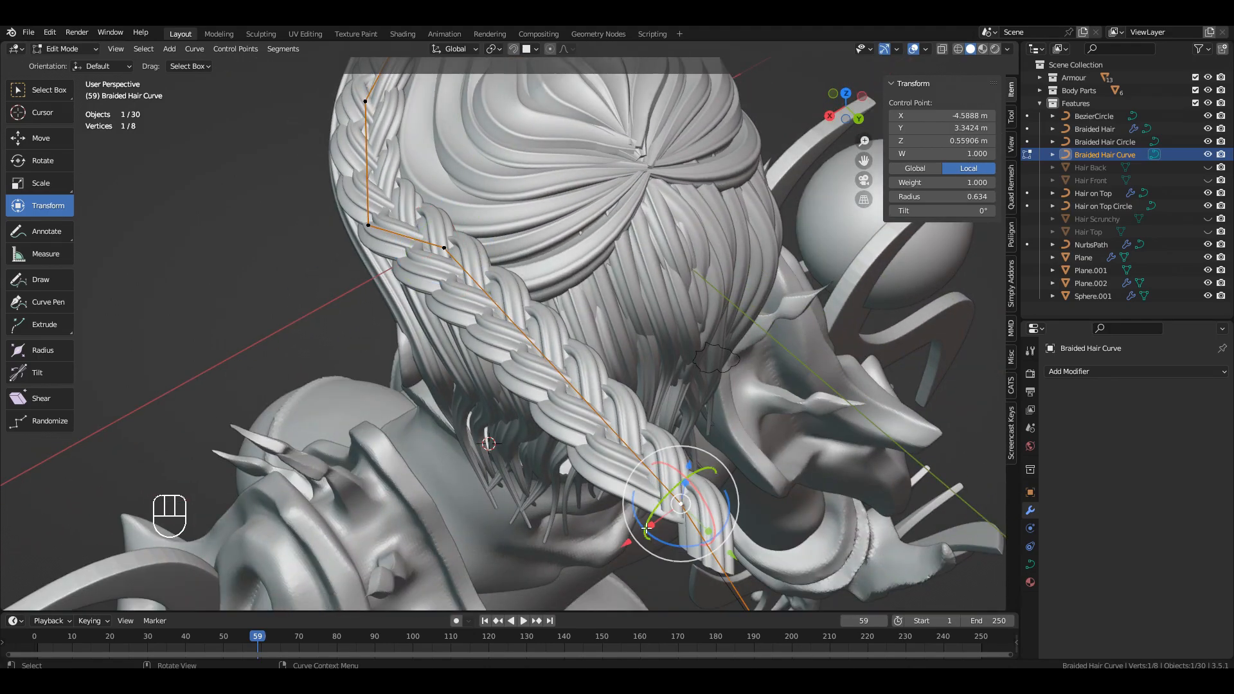
pyautogui.moveTo(646, 528); pyautogui.dragTo(729, 521, button='middle')
pyautogui.keyDown('shift'); pyautogui.moveTo(893, 429); pyautogui.dragTo(736, 403, button='middle'); pyautogui.keyUp('shift')
pyautogui.keyDown('ctrl'); pyautogui.click(939, 430); pyautogui.keyUp('ctrl')
pyautogui.scroll(-2, 939, 430)
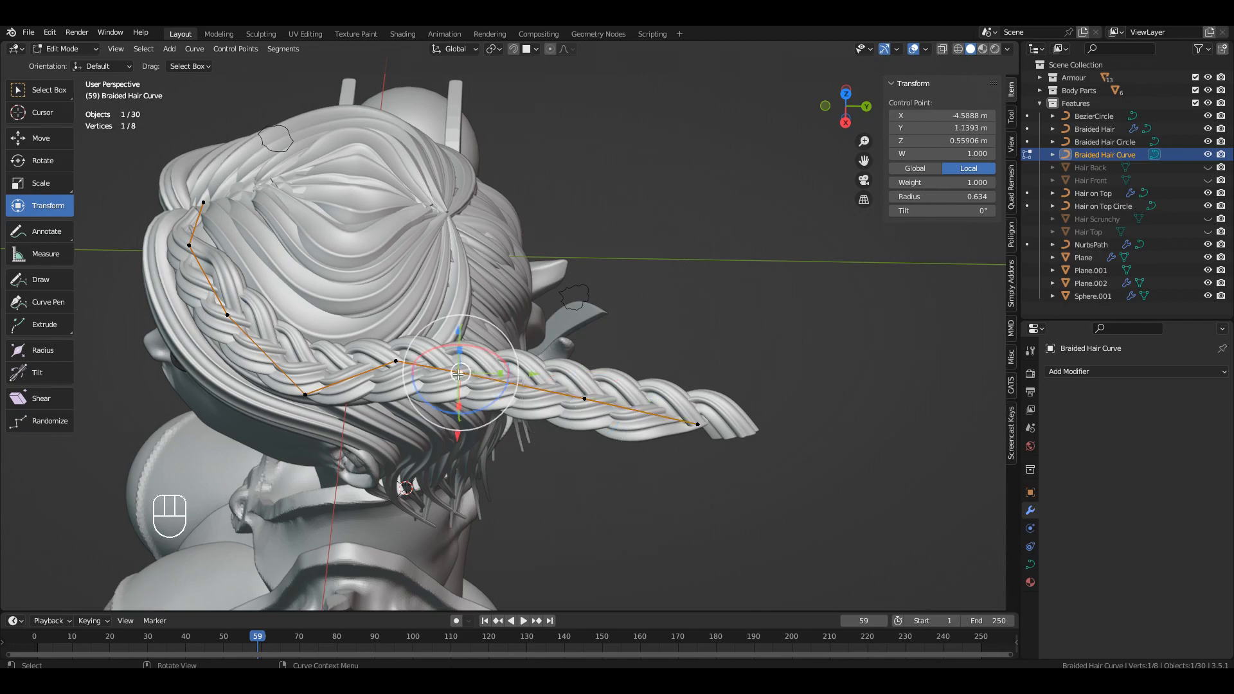
pyautogui.click(457, 374)
# - Select the last two control points and move them so the braid's tail extends behind the head
pyautogui.moveTo(458, 374); pyautogui.dragTo(501, 360, button='middle')
pyautogui.keyDown('ctrl'); pyautogui.click(683, 421); pyautogui.keyUp('ctrl')
pyautogui.scroll(2, 683, 421)
pyautogui.moveTo(682, 421); pyautogui.dragTo(476, 412, button='middle')
pyautogui.moveTo(440, 422); pyautogui.dragTo(508, 414)
pyautogui.moveTo(700, 290); pyautogui.dragTo(610, 354, button='middle')
pyautogui.moveTo(610, 354); pyautogui.dragTo(620, 366, button='middle')
pyautogui.keyDown('shift'); pyautogui.click(655, 258); pyautogui.keyUp('shift')
pyautogui.moveTo(741, 435); pyautogui.dragTo(649, 360, button='middle')
pyautogui.scroll(-4, 650, 359)
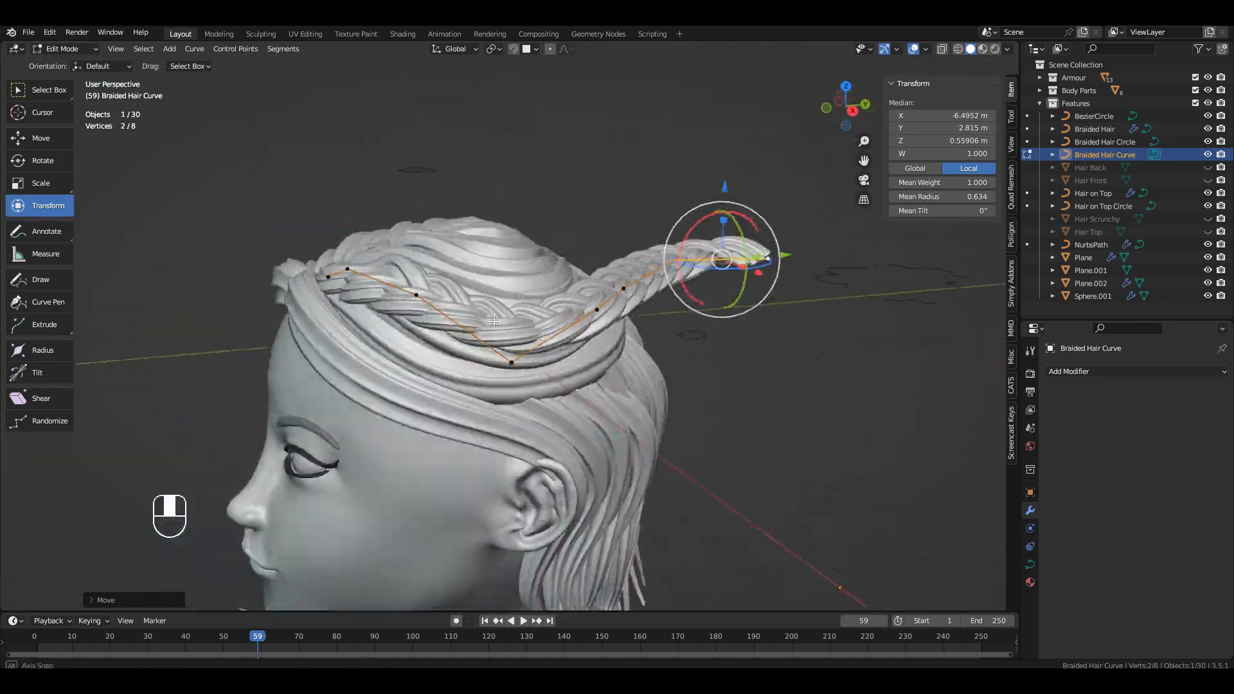
# - Reposition the middle control points so the braid follows the contour of the side hair
pyautogui.keyDown('shift'); pyautogui.moveTo(463, 309); pyautogui.dragTo(637, 334, button='middle'); pyautogui.keyUp('shift')
pyautogui.scroll(4, 636, 334)
pyautogui.click(569, 379)
pyautogui.moveTo(569, 379); pyautogui.dragTo(575, 325, button='middle')
pyautogui.click(646, 354)
pyautogui.moveTo(647, 355); pyautogui.dragTo(643, 276, button='middle')
pyautogui.moveTo(704, 278); pyautogui.dragTo(590, 288)
# - Move the control point near the front of the braid and tilt it to turn the strands
pyautogui.click(425, 194)
pyautogui.keyDown('shift'); pyautogui.moveTo(426, 194); pyautogui.dragTo(480, 214, button='middle'); pyautogui.keyUp('shift')
pyautogui.moveTo(511, 220); pyautogui.dragTo(519, 209)
pyautogui.moveTo(589, 244); pyautogui.dragTo(681, 366, button='middle')
pyautogui.hotkey('ctrl', 't')
pyautogui.click(595, 316)
# - Move the first control point of the braid curve forward and down over the front hair band
pyautogui.click(586, 263)
pyautogui.keyDown('shift'); pyautogui.click(441, 303); pyautogui.keyUp('shift')
pyautogui.keyDown('shift'); pyautogui.click(765, 320); pyautogui.keyUp('shift')
pyautogui.moveTo(761, 318); pyautogui.dragTo(739, 293, button='middle')
pyautogui.moveTo(668, 275); pyautogui.dragTo(598, 269)
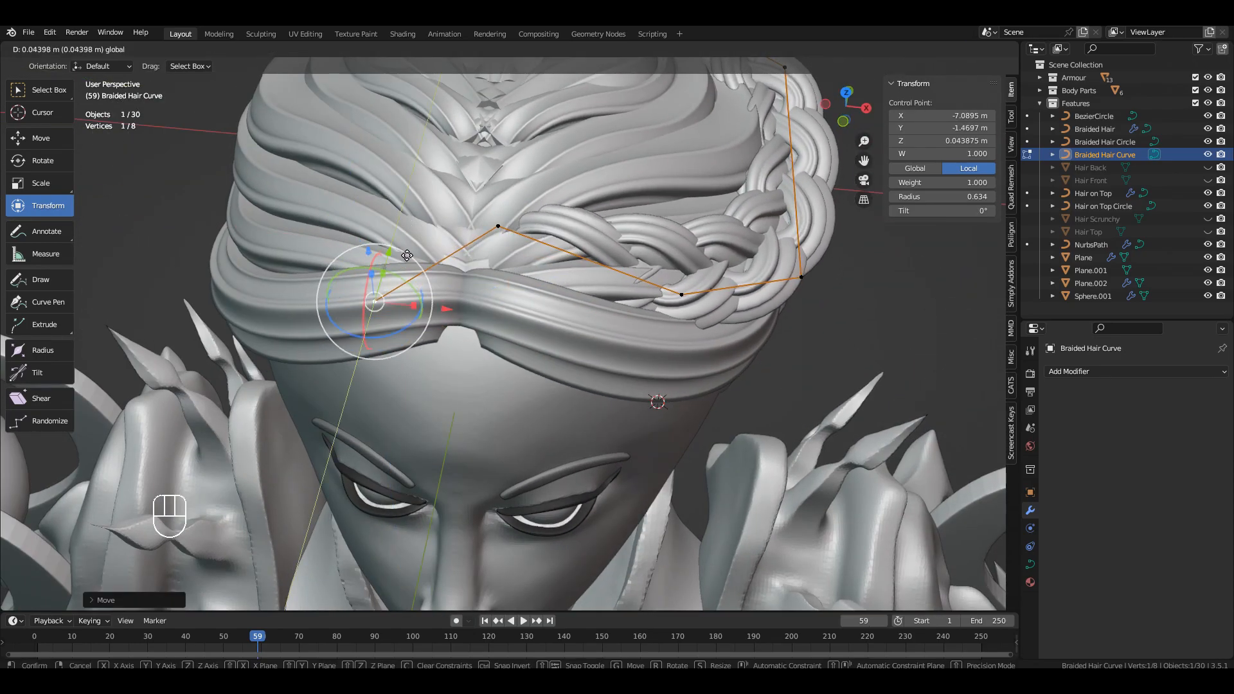
# - Refine the front control points with further moves along X and Z so the braid rises from the parting
pyautogui.moveTo(500, 174); pyautogui.dragTo(500, 120)
pyautogui.moveTo(501, 122); pyautogui.dragTo(487, 98, button='middle')
pyautogui.click(685, 309)
pyautogui.moveTo(757, 316); pyautogui.dragTo(699, 309)
pyautogui.moveTo(627, 238); pyautogui.dragTo(621, 193)
# - Select the first two control points and move them together along X and Z to center the braid's start on the parting
pyautogui.moveTo(578, 196); pyautogui.dragTo(609, 196, button='middle')
pyautogui.click(554, 204)
pyautogui.moveTo(554, 203); pyautogui.dragTo(569, 210)
pyautogui.keyDown('shift'); pyautogui.click(553, 368); pyautogui.keyUp('shift')
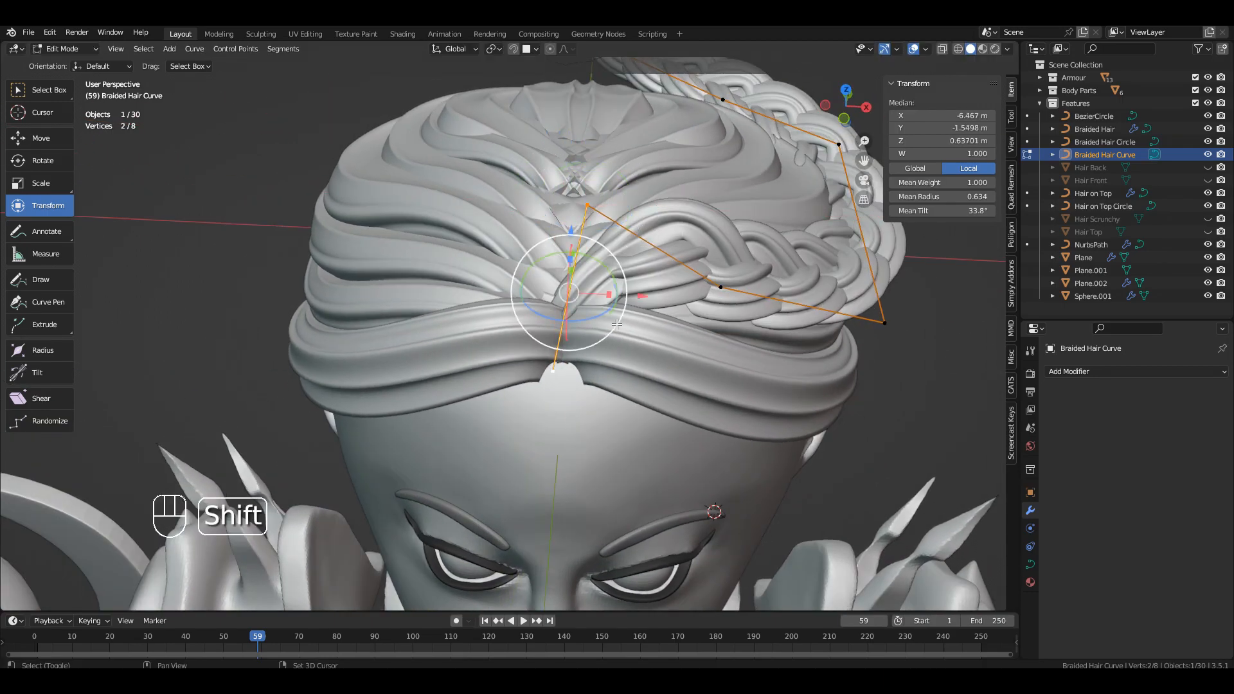
pyautogui.moveTo(635, 291); pyautogui.dragTo(605, 289)
pyautogui.moveTo(553, 277); pyautogui.dragTo(607, 264, button='middle')
pyautogui.moveTo(528, 256); pyautogui.dragTo(528, 294)
# - Nudge the second control point and adjust its tilt so the braid's front strands emerge cleanly from the parting
pyautogui.click(551, 254)
pyautogui.moveTo(529, 293); pyautogui.dragTo(563, 252, button='middle')
pyautogui.moveTo(518, 248); pyautogui.dragTo(547, 255)
pyautogui.moveTo(548, 256); pyautogui.dragTo(322, 315, button='middle')
pyautogui.hotkey('ctrl', 't')
pyautogui.click(598, 322)
pyautogui.moveTo(598, 322); pyautogui.dragTo(685, 318, button='middle')
pyautogui.hotkey('ctrl', 't')
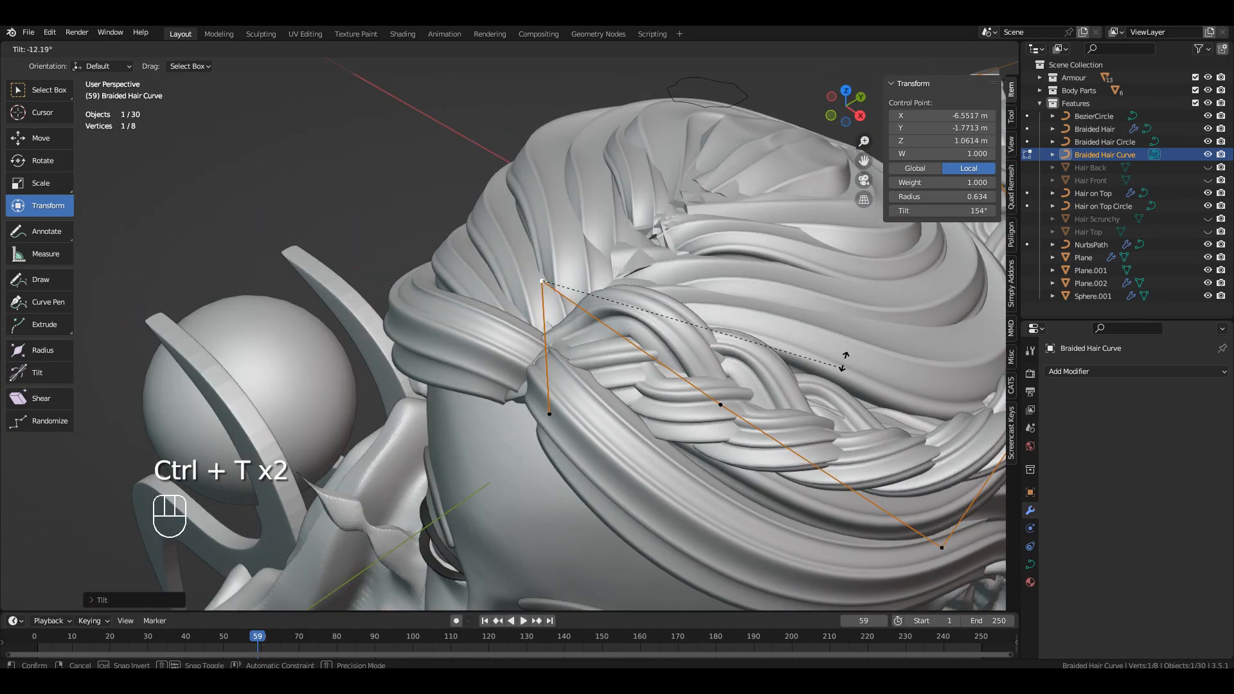
pyautogui.moveTo(606, 381); pyautogui.dragTo(726, 360, button='middle')
# - Leave curve editing, select the braided hair, and apply its object transform
pyautogui.press('Tab')
pyautogui.scroll(-3, 672, 345)
pyautogui.click(595, 326)
pyautogui.keyDown('shift'); pyautogui.moveTo(595, 327); pyautogui.dragTo(665, 322, button='middle'); pyautogui.keyUp('shift')
pyautogui.scroll(3, 502, 349)
pyautogui.hotkey('ctrl', 'a')
pyautogui.click(531, 333)
pyautogui.scroll(2, 533, 334)
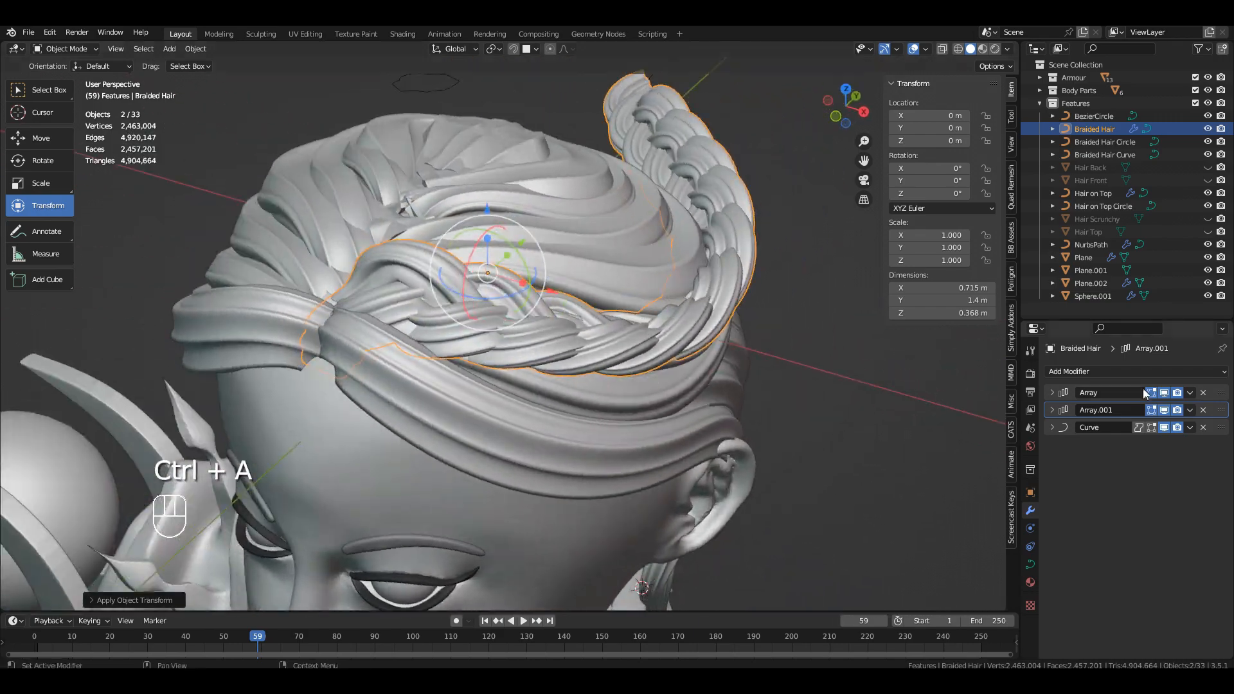
# - Add a Mirror modifier to the braided hair so the braid also runs around the opposite side of the head
pyautogui.click(1134, 372)
pyautogui.click(1020, 494)
pyautogui.moveTo(831, 389); pyautogui.dragTo(507, 392, button='middle')
pyautogui.press('Tab')
pyautogui.press('Tab')
pyautogui.keyDown('shift'); pyautogui.moveTo(508, 392); pyautogui.dragTo(610, 286, button='middle'); pyautogui.keyUp('shift')
# - Open the Braided Hair Curve for editing and adjust the tilt of its selected front control point
pyautogui.click(1115, 142)
pyautogui.click(1115, 154)
pyautogui.press('Tab')
pyautogui.moveTo(520, 260); pyautogui.dragTo(466, 263, button='middle')
pyautogui.keyDown('shift'); pyautogui.moveTo(465, 263); pyautogui.dragTo(649, 258, button='middle'); pyautogui.keyUp('shift')
pyautogui.hotkey('ctrl', 't')
pyautogui.click(672, 321)
# - Select another control point at the front of the braid, adjust its tilt, and shift it slightly
pyautogui.click(554, 426)
pyautogui.moveTo(566, 412); pyautogui.dragTo(713, 283, button='middle')
pyautogui.hotkey('ctrl', 't')
pyautogui.click(739, 379)
pyautogui.moveTo(740, 392); pyautogui.dragTo(681, 385, button='middle')
pyautogui.moveTo(675, 394); pyautogui.dragTo(665, 395)
pyautogui.moveTo(642, 359); pyautogui.dragTo(553, 411, button='middle')
# - Reposition a further front control point and raise it along Z to lift the braid off the hair
pyautogui.click(468, 283)
pyautogui.moveTo(479, 289); pyautogui.dragTo(488, 296)
pyautogui.moveTo(489, 296); pyautogui.dragTo(579, 212, button='middle')
pyautogui.moveTo(475, 236); pyautogui.dragTo(478, 205)
pyautogui.moveTo(494, 229); pyautogui.dragTo(649, 257, button='middle')
# - Move one front control point, add neighbouring points to the selection, and shift them together toward the parting
pyautogui.click(776, 259)
pyautogui.moveTo(636, 199); pyautogui.dragTo(594, 193)
pyautogui.moveTo(594, 205); pyautogui.dragTo(765, 244, button='middle')
pyautogui.moveTo(855, 270); pyautogui.dragTo(794, 277, button='middle')
pyautogui.keyDown('shift'); pyautogui.click(797, 246); pyautogui.keyUp('shift')
pyautogui.keyDown('shift'); pyautogui.click(882, 250); pyautogui.keyUp('shift')
pyautogui.moveTo(829, 265); pyautogui.dragTo(771, 257)
# - Select a single control point near the front of the braid and nudge it closer to the hair surface
pyautogui.scroll(2, 758, 264)
pyautogui.moveTo(463, 289); pyautogui.dragTo(617, 328, button='middle')
pyautogui.click(429, 394)
pyautogui.moveTo(432, 400); pyautogui.dragTo(437, 408)
# - Select the control point above the temple, set its tilt to 108°, and raise it along Z to about 0.22 m
pyautogui.click(330, 298)
pyautogui.keyDown('shift'); pyautogui.moveTo(341, 299); pyautogui.dragTo(494, 296, button='middle'); pyautogui.keyUp('shift')
pyautogui.moveTo(553, 257); pyautogui.dragTo(460, 286, button='middle')
pyautogui.moveTo(513, 207); pyautogui.dragTo(501, 201)
pyautogui.moveTo(758, 263); pyautogui.dragTo(668, 305, button='middle')
pyautogui.hotkey('ctrl', 't')
pyautogui.moveTo(610, 257); pyautogui.dragTo(707, 367, button='middle')
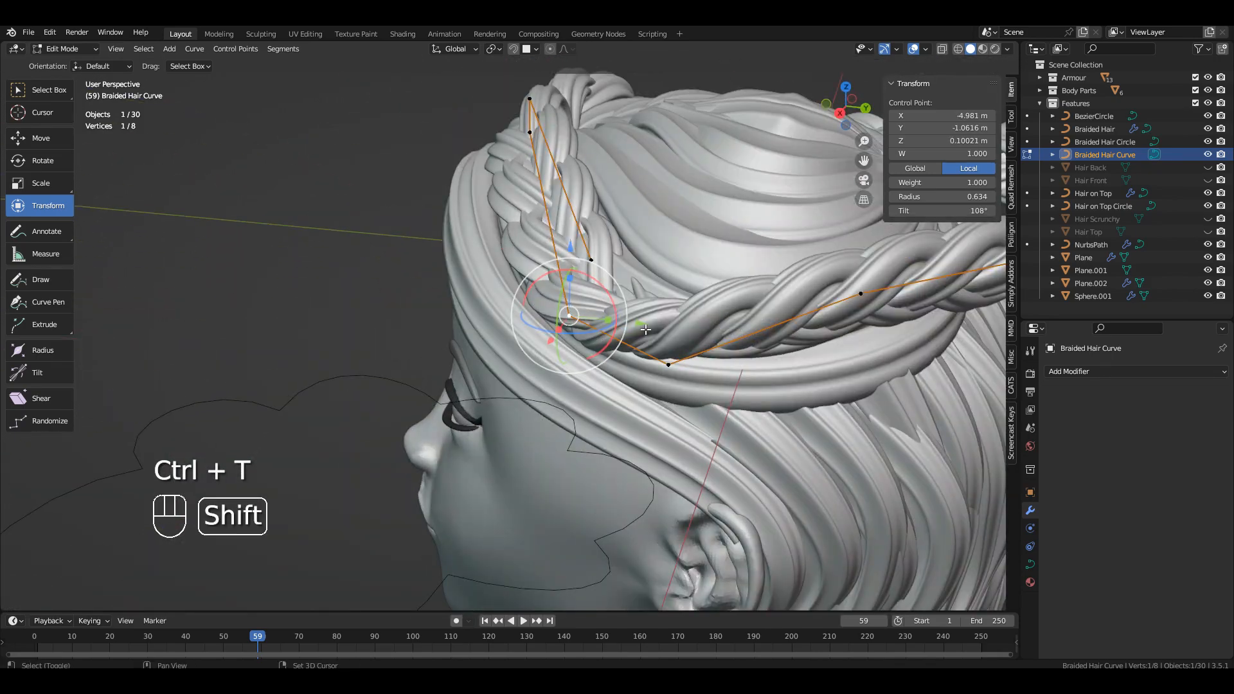
pyautogui.keyDown('shift'); pyautogui.moveTo(646, 330); pyautogui.dragTo(622, 312, button='middle'); pyautogui.keyUp('shift')
pyautogui.moveTo(547, 229); pyautogui.dragTo(546, 214)
pyautogui.moveTo(626, 269); pyautogui.dragTo(670, 235, button='middle')
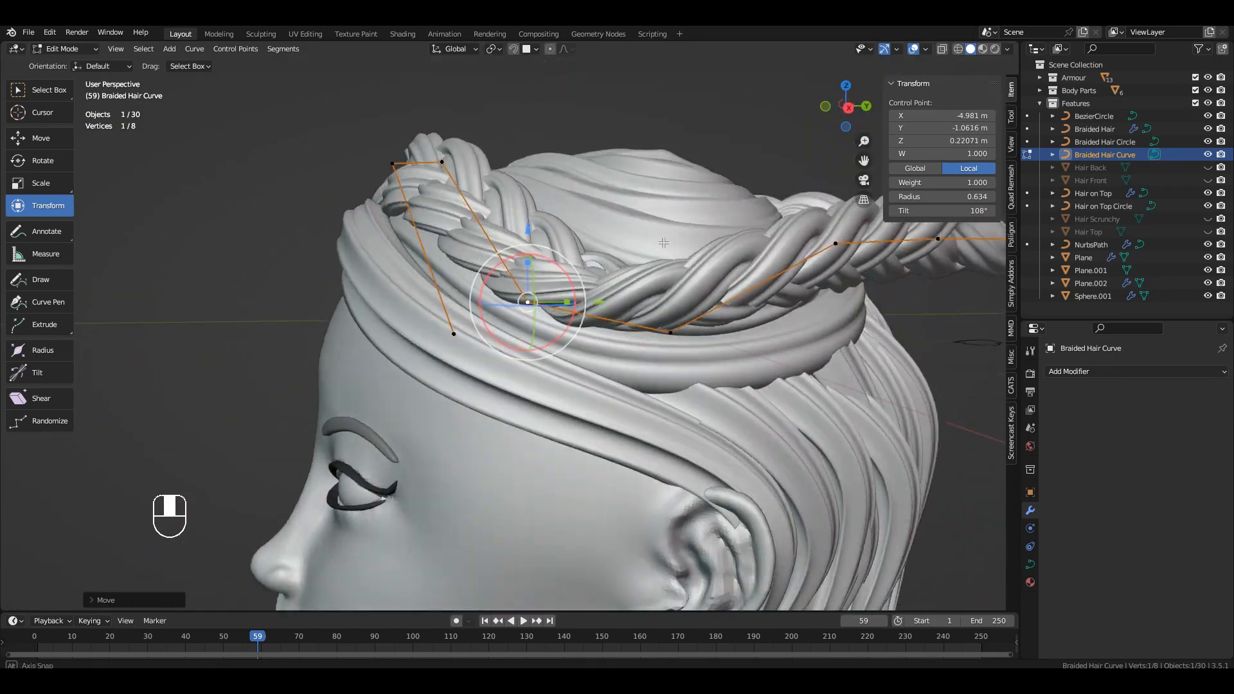
# - Select the control point above the ear and set its tilt to about 59°
pyautogui.click(649, 362)
pyautogui.click(590, 320)
pyautogui.moveTo(648, 362); pyautogui.dragTo(740, 373, button='middle')
pyautogui.hotkey('ctrl', 't')
pyautogui.click(636, 322)
# - Move the control point behind the ear to about X -4.86 m and Z 0.17 m so the braid hugs the head
pyautogui.click(793, 295)
pyautogui.moveTo(793, 299); pyautogui.dragTo(681, 463, button='middle')
pyautogui.moveTo(591, 237); pyautogui.dragTo(591, 277)
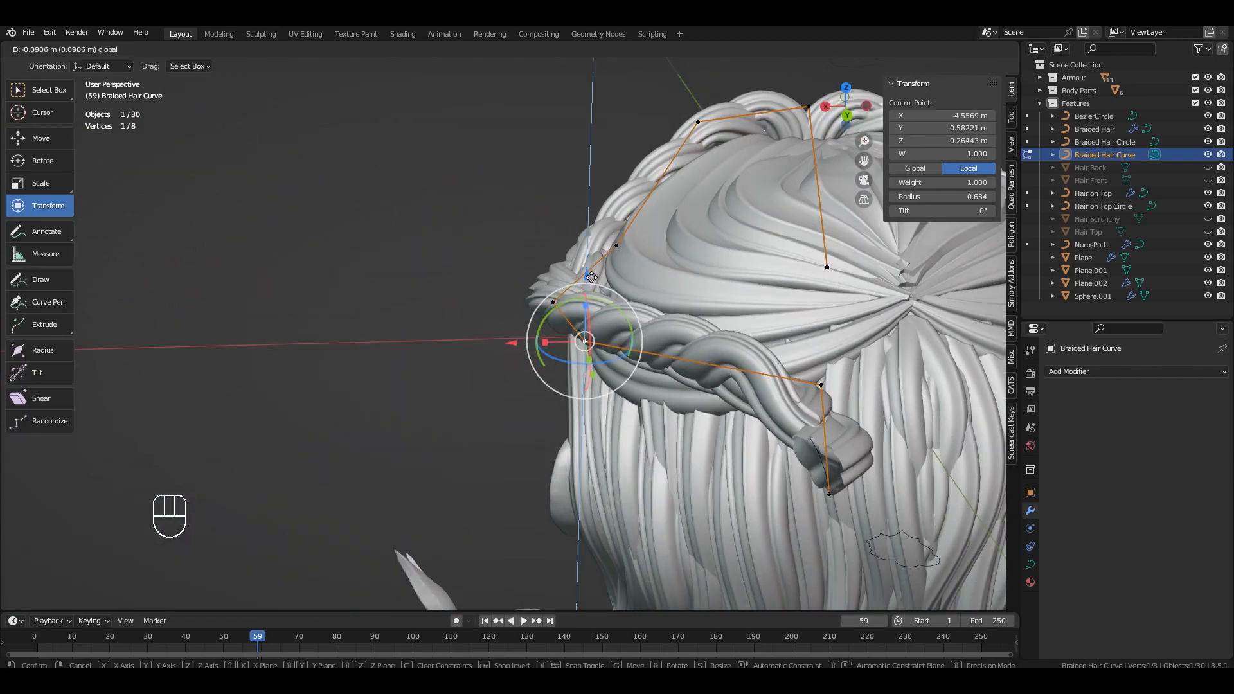
pyautogui.moveTo(549, 362); pyautogui.dragTo(560, 363)
pyautogui.moveTo(560, 362); pyautogui.dragTo(666, 338, button='middle')
pyautogui.scroll(3, 746, 297)
pyautogui.moveTo(543, 315); pyautogui.dragTo(379, 347, button='middle')
pyautogui.scroll(-4, 926, 305)
pyautogui.moveTo(926, 305); pyautogui.dragTo(983, 256, button='middle')
pyautogui.keyDown('shift'); pyautogui.moveTo(835, 257); pyautogui.dragTo(579, 360, button='middle'); pyautogui.keyUp('shift')
pyautogui.scroll(-2, 578, 360)
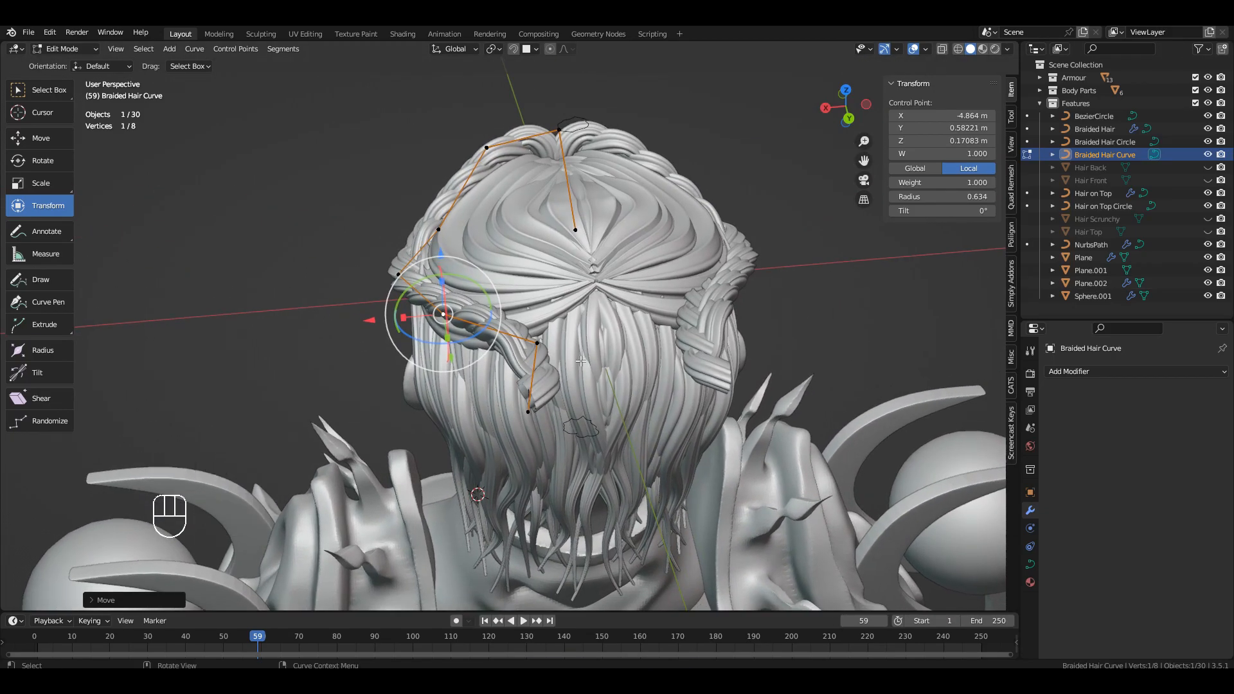
# - Undo the last moves of the second-to-last control point at the back of the braid
pyautogui.scroll(4, 577, 360)
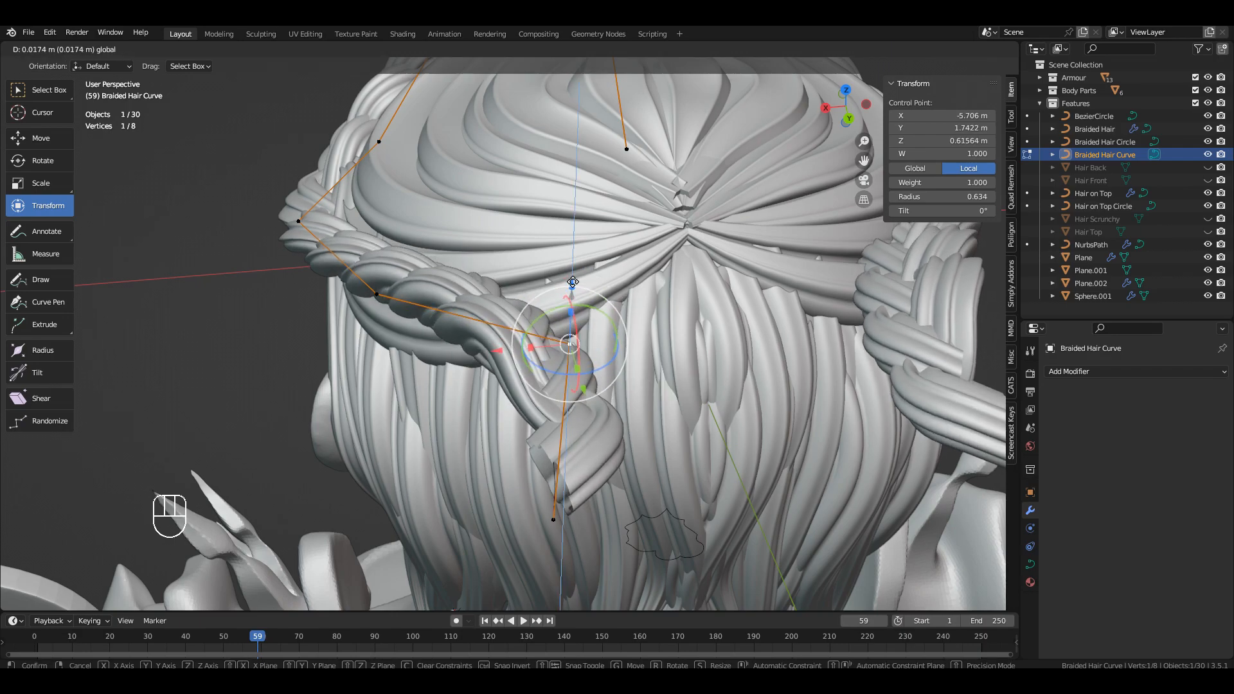
pyautogui.hotkey('ctrl', 'z')
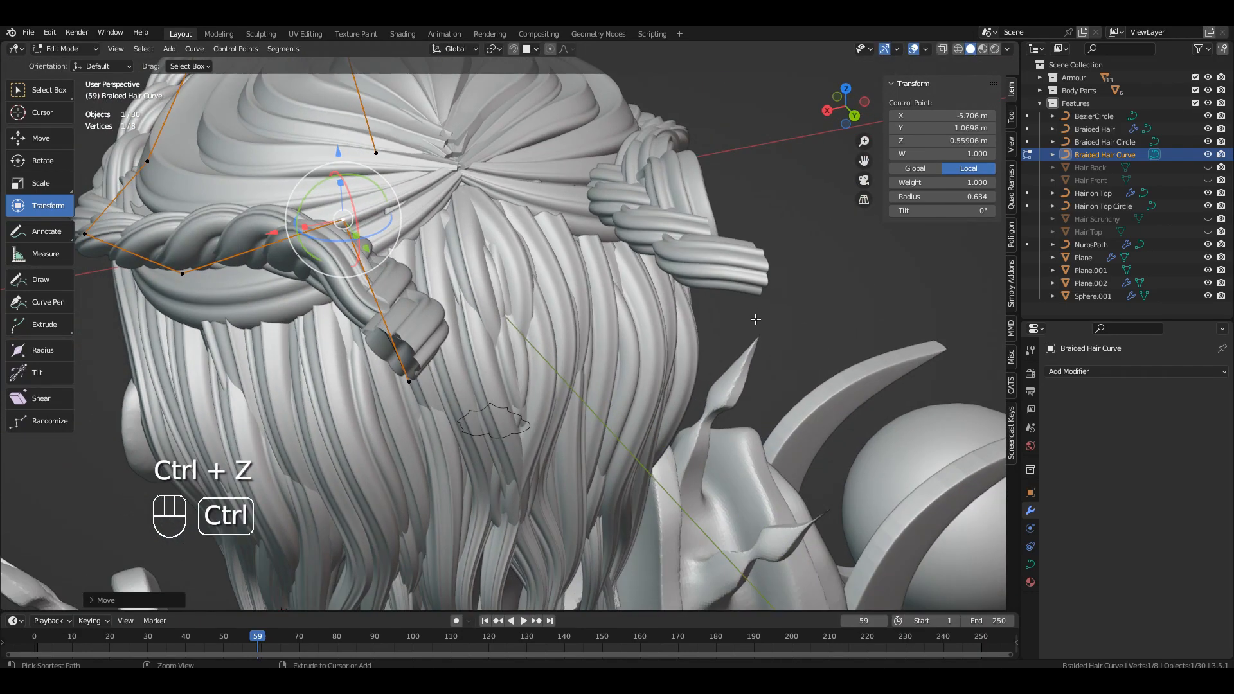
pyautogui.hotkey('ctrl', 'z')
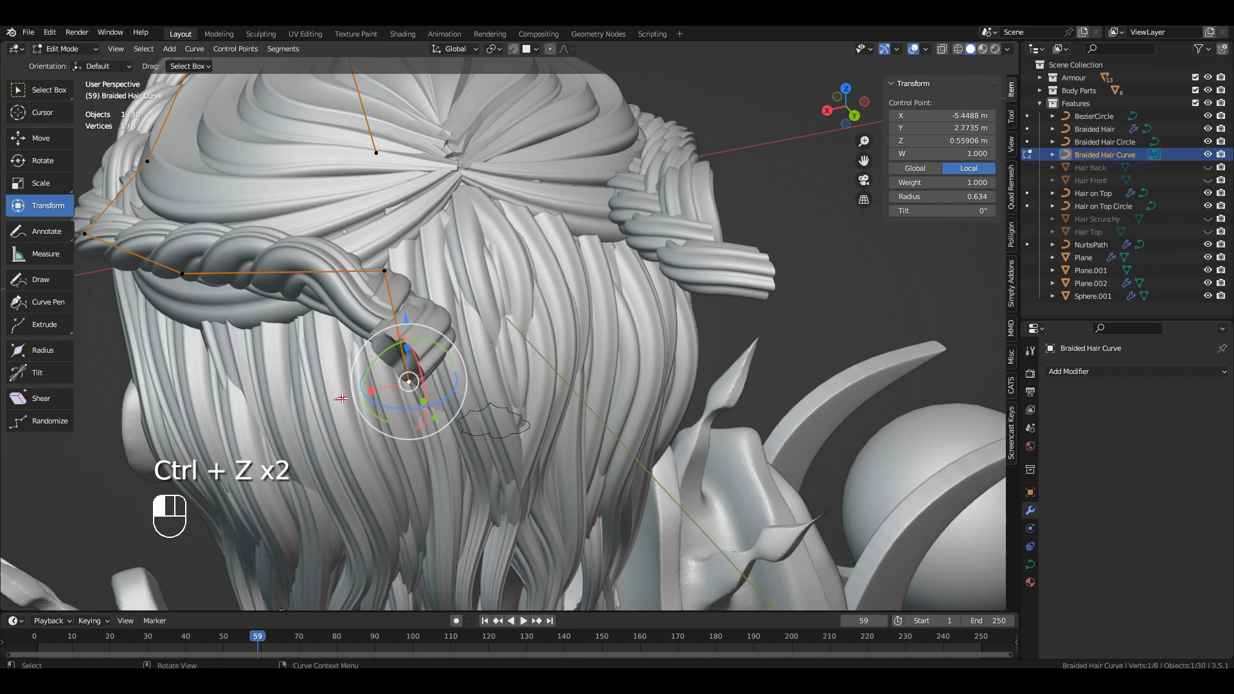
# - Move the braid curve's end control point along X to about -6.44 m, at the center of the back of the head
pyautogui.press('g')
pyautogui.press('x')
pyautogui.click(800, 104)
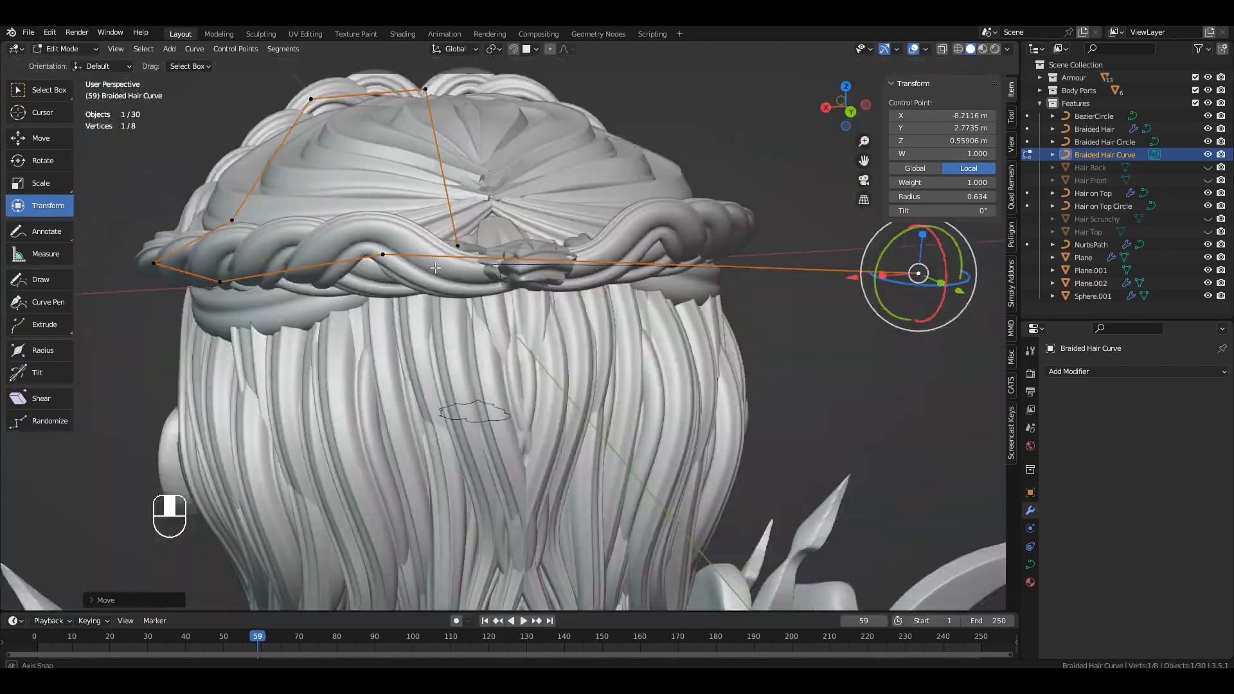
pyautogui.moveTo(436, 267); pyautogui.dragTo(898, 329, button='middle')
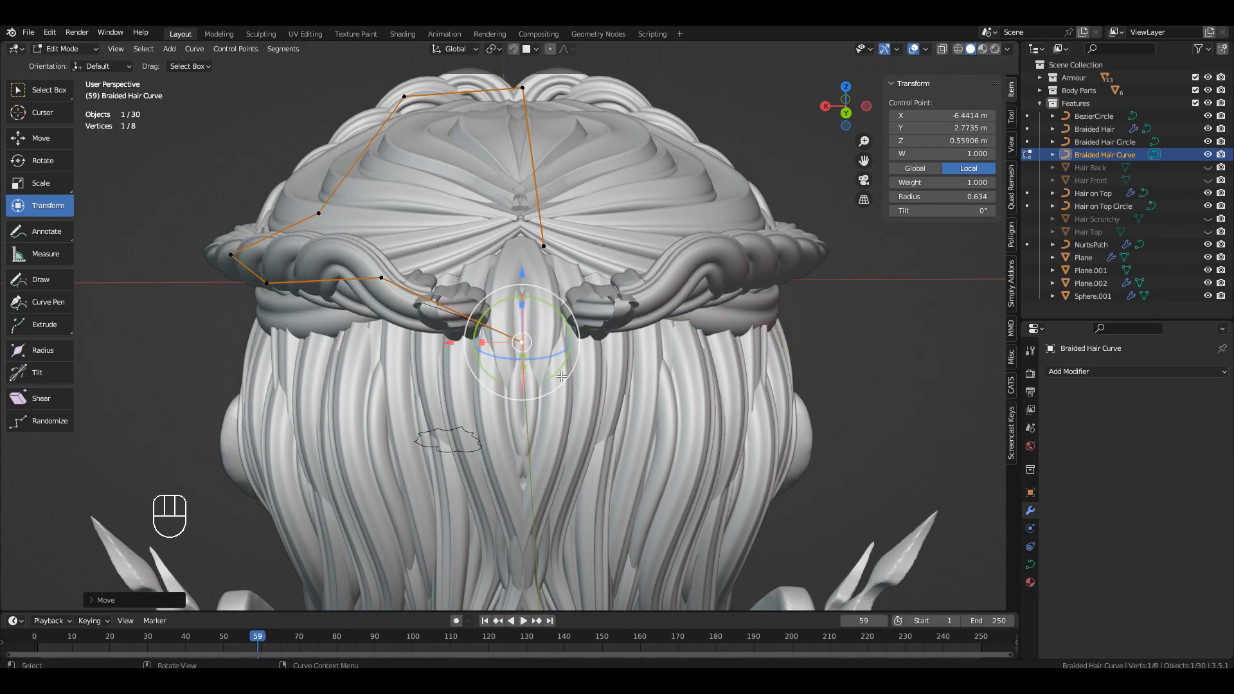
pyautogui.moveTo(562, 376); pyautogui.dragTo(304, 269, button='middle')
# - Move the end control point to about Y 1.76 m and lower it along Z to about -0.05 m
pyautogui.moveTo(473, 264); pyautogui.dragTo(458, 265)
pyautogui.moveTo(458, 265); pyautogui.dragTo(668, 282, button='middle')
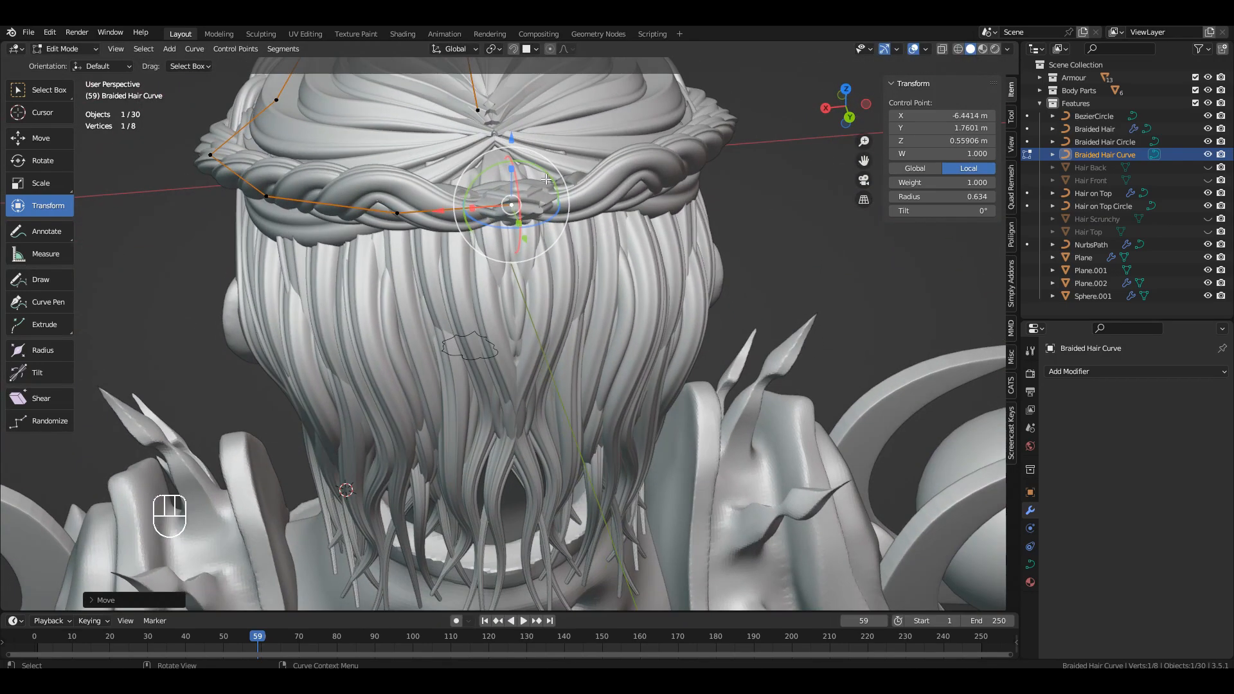
pyautogui.moveTo(511, 240); pyautogui.dragTo(511, 235)
pyautogui.moveTo(511, 235); pyautogui.dragTo(471, 281, button='middle')
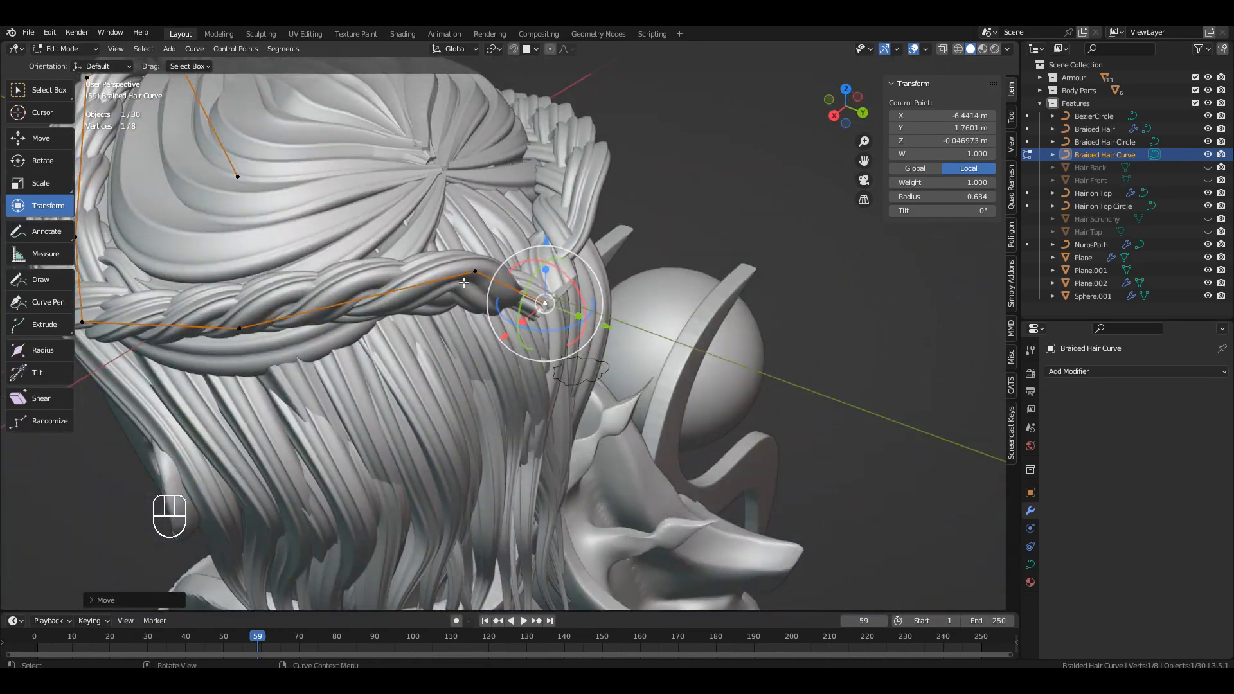
# - Check the side control points and set the tilt of the one behind the ear to about 107°
pyautogui.moveTo(723, 383); pyautogui.dragTo(497, 279, button='middle')
pyautogui.click(387, 281)
pyautogui.moveTo(388, 281); pyautogui.dragTo(552, 257, button='middle')
pyautogui.click(321, 342)
pyautogui.moveTo(321, 342); pyautogui.dragTo(452, 320, button='middle')
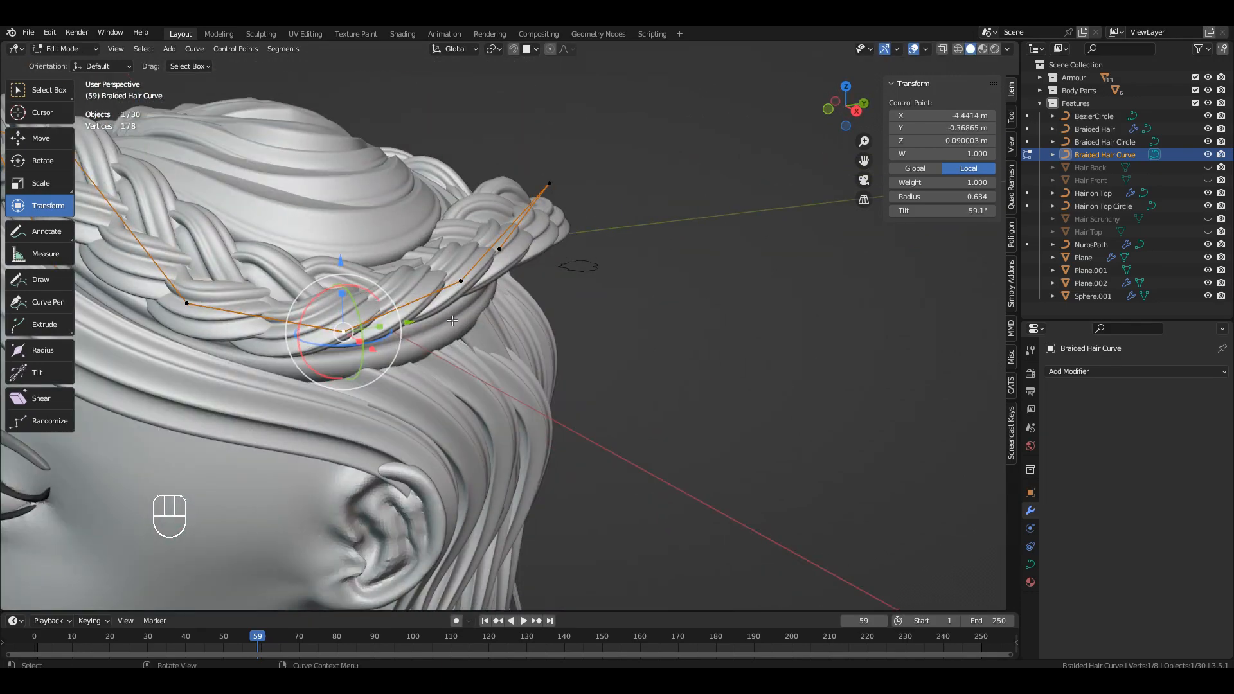
pyautogui.click(472, 247)
pyautogui.rightClick(501, 266)
pyautogui.moveTo(739, 297); pyautogui.dragTo(629, 294, button='middle')
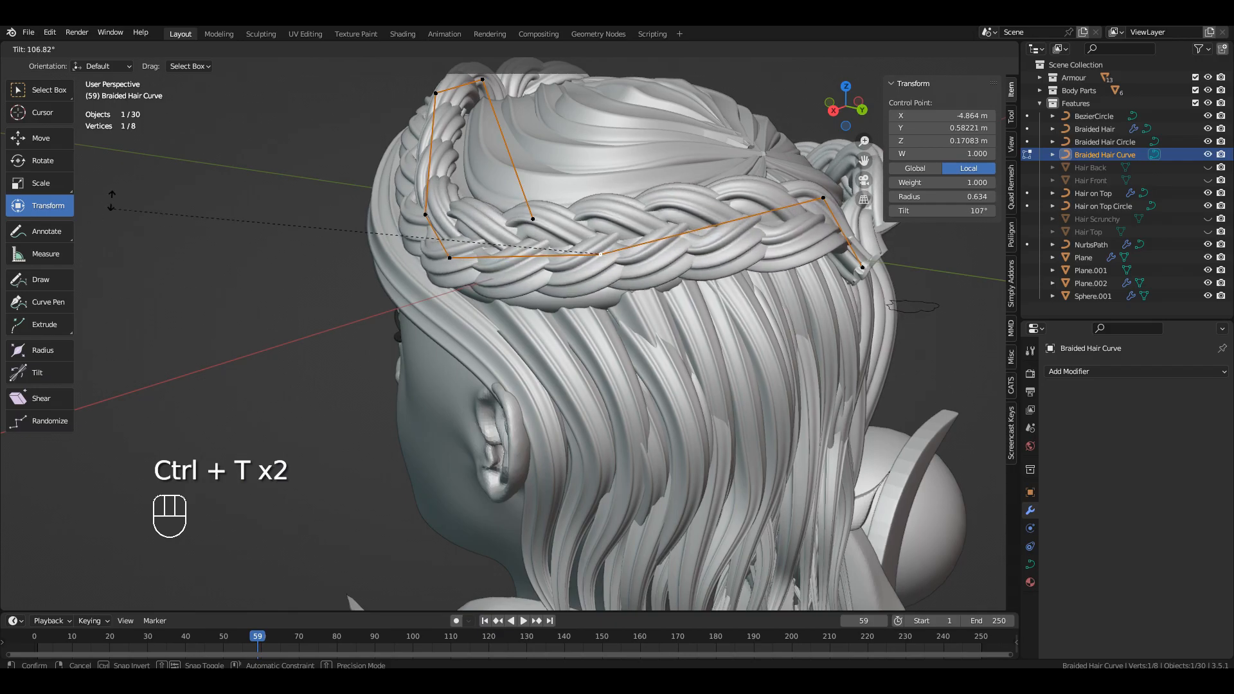
pyautogui.click(255, 117)
# - Set the tilt of the second-to-last control point at the back of the head to 129°
pyautogui.moveTo(669, 315); pyautogui.dragTo(763, 340, button='middle')
pyautogui.click(788, 168)
pyautogui.moveTo(829, 270); pyautogui.dragTo(491, 583, button='middle')
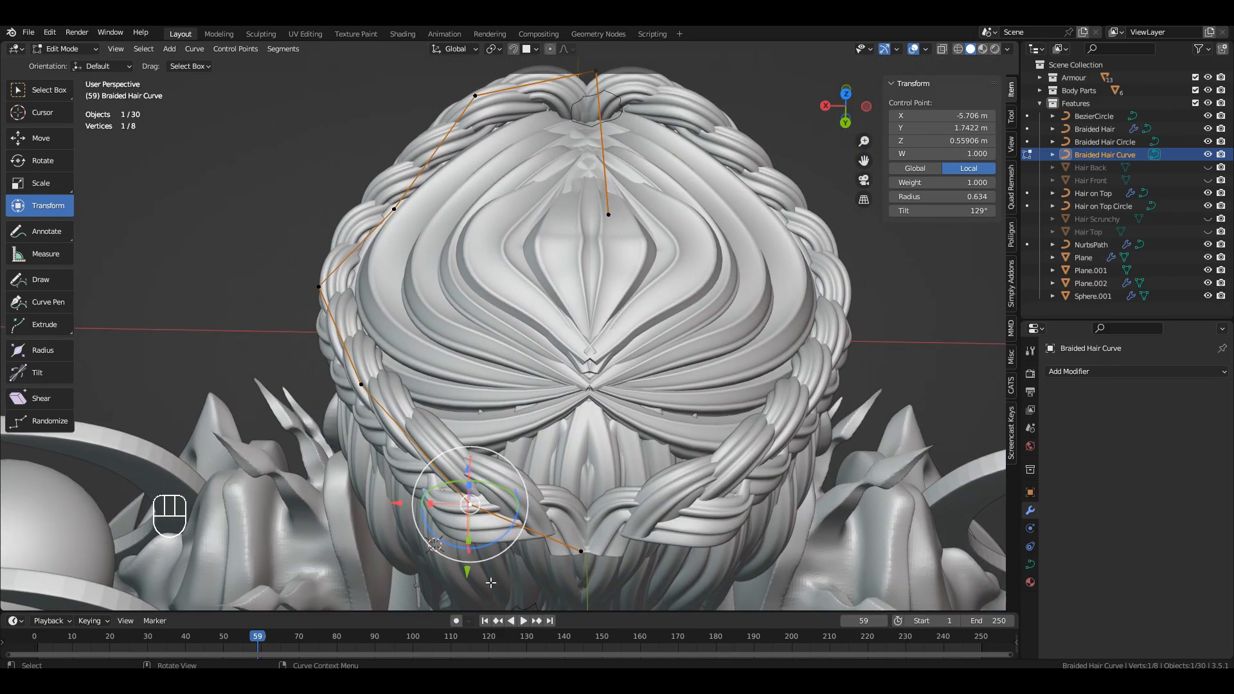
# - Move the second-to-last control point inward to about Y 1.44 m and Z 0.23 m
pyautogui.click(471, 535)
pyautogui.moveTo(471, 535); pyautogui.dragTo(637, 434, button='middle')
pyautogui.moveTo(527, 474); pyautogui.dragTo(528, 471)
pyautogui.moveTo(528, 471); pyautogui.dragTo(494, 460, button='middle')
# - Select the braid's end control point and adjust its tilt where the two mirrored braids meet
pyautogui.moveTo(771, 466); pyautogui.dragTo(713, 479, button='middle')
pyautogui.click(730, 477)
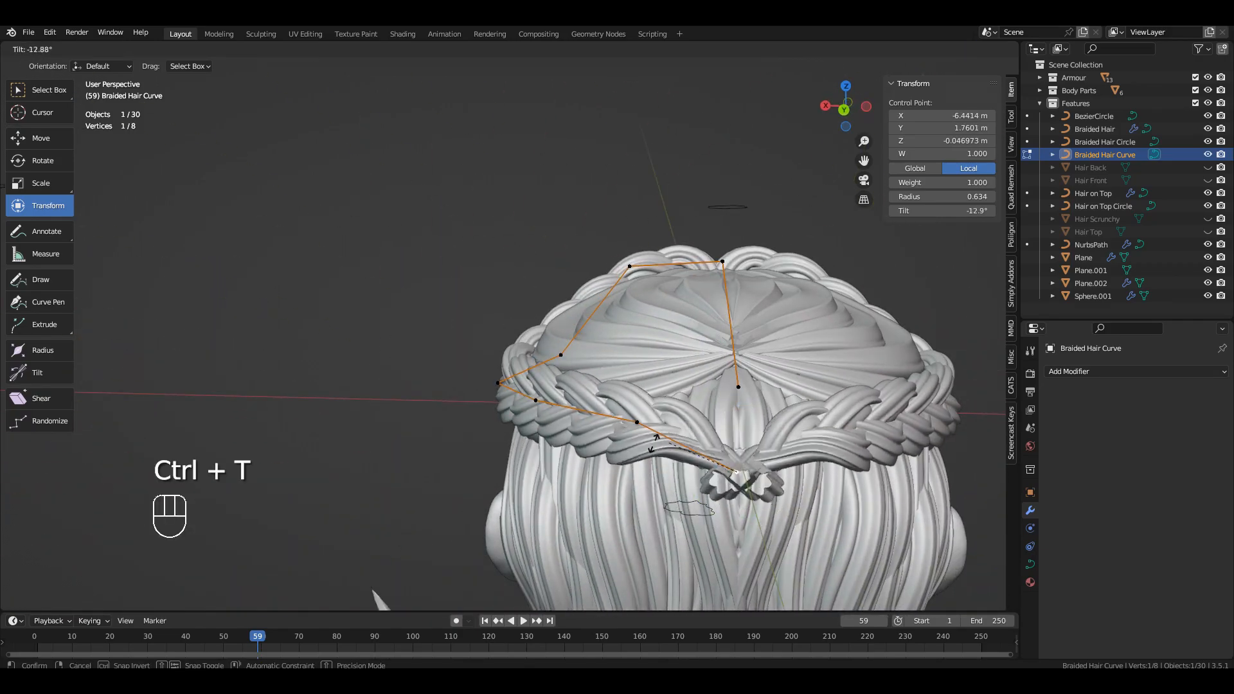
pyautogui.moveTo(798, 500); pyautogui.dragTo(925, 455, button='middle')
pyautogui.moveTo(125, 344); pyautogui.dragTo(722, 440, button='middle')
# - Select the second-to-last control point and set its tilt to 72.6°
pyautogui.moveTo(628, 330); pyautogui.dragTo(598, 370, button='middle')
pyautogui.click(555, 385)
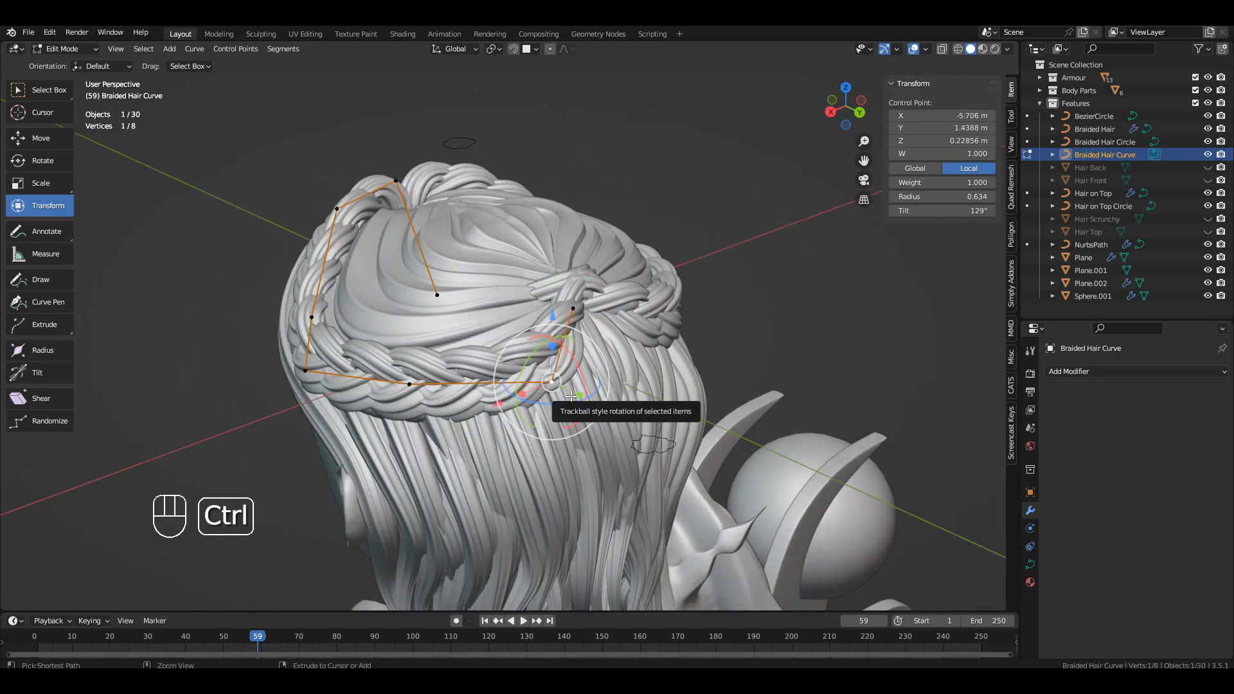
pyautogui.moveTo(589, 430); pyautogui.dragTo(721, 473, button='middle')
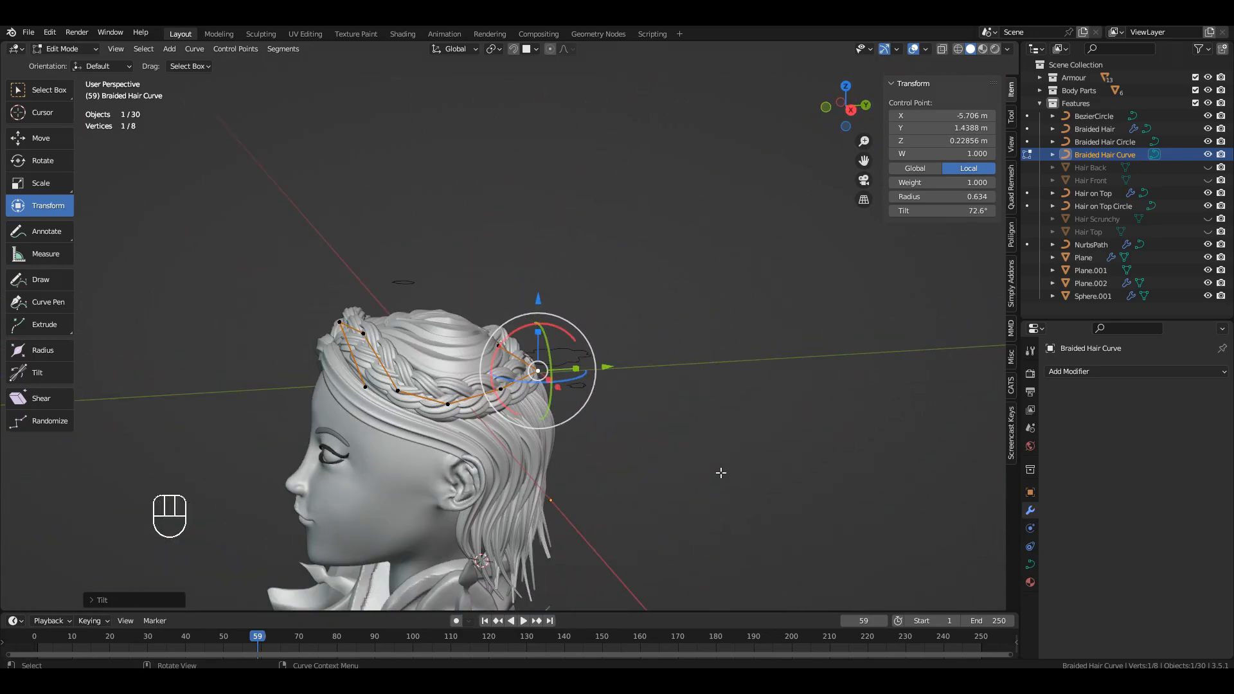
pyautogui.moveTo(716, 441); pyautogui.dragTo(736, 408, button='middle')
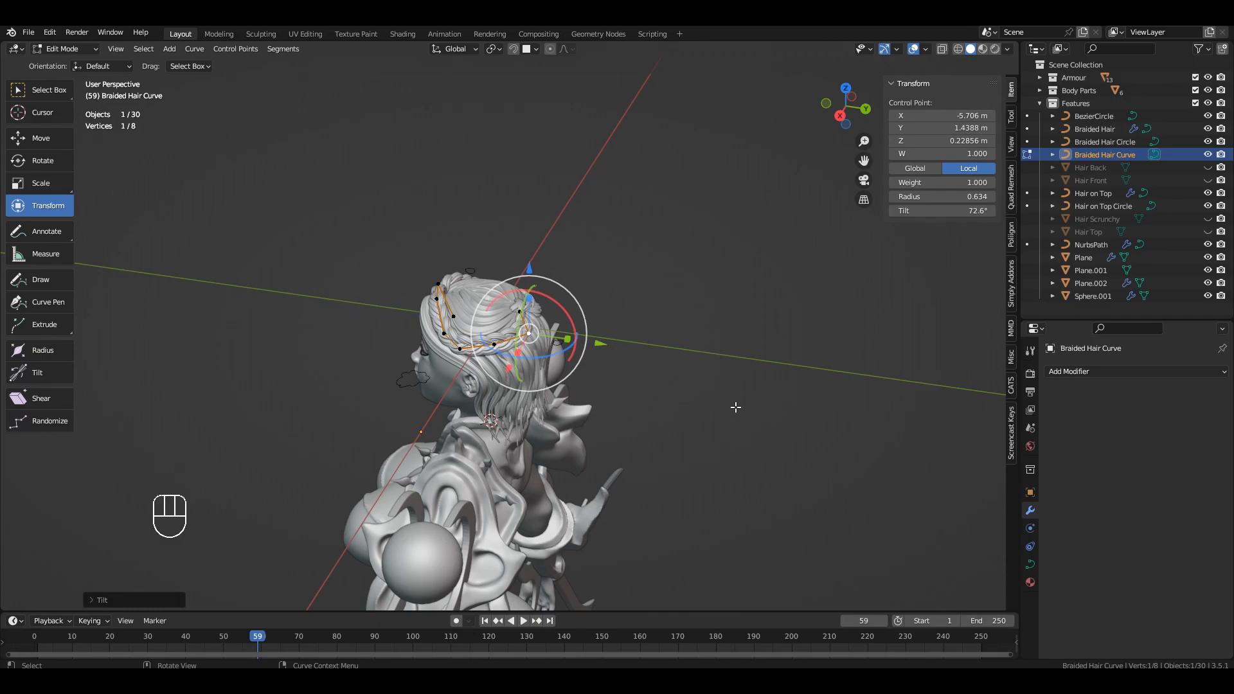